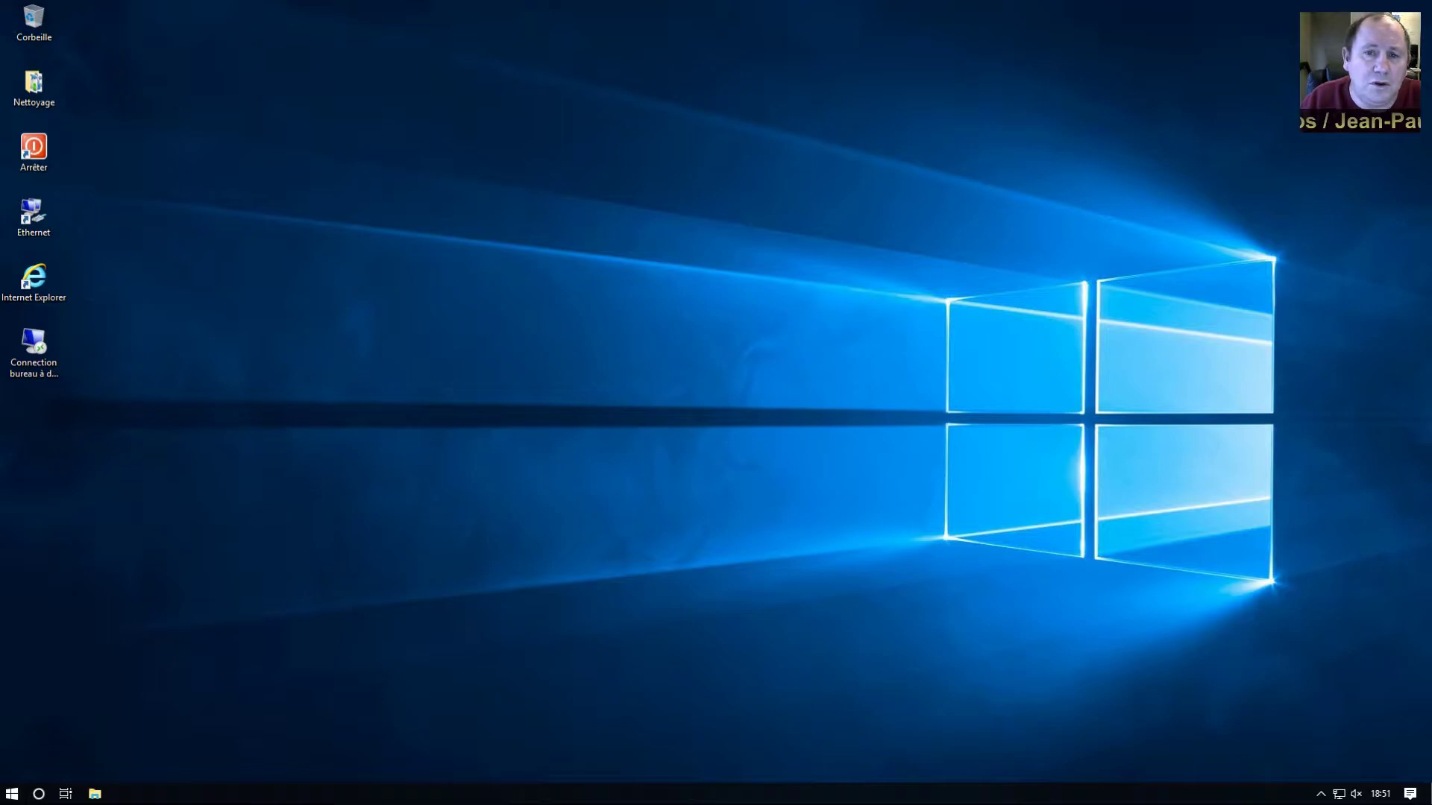
# Set and confirm a new account password on the Ctrl+Alt+Del security screen, then acknowledge it
pyautogui.hotkey('ctrl', 'alt', 'Delete')
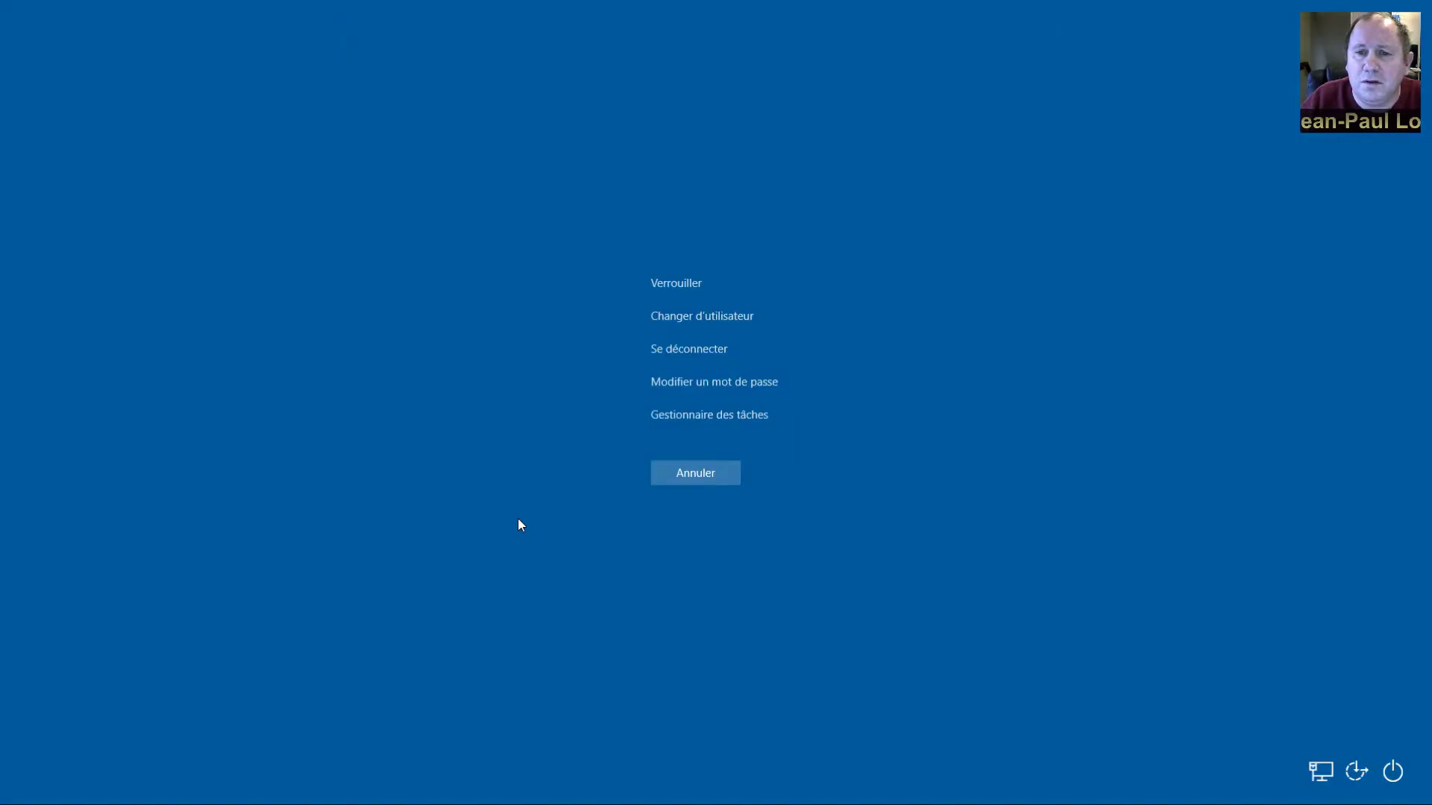
pyautogui.click(692, 396)
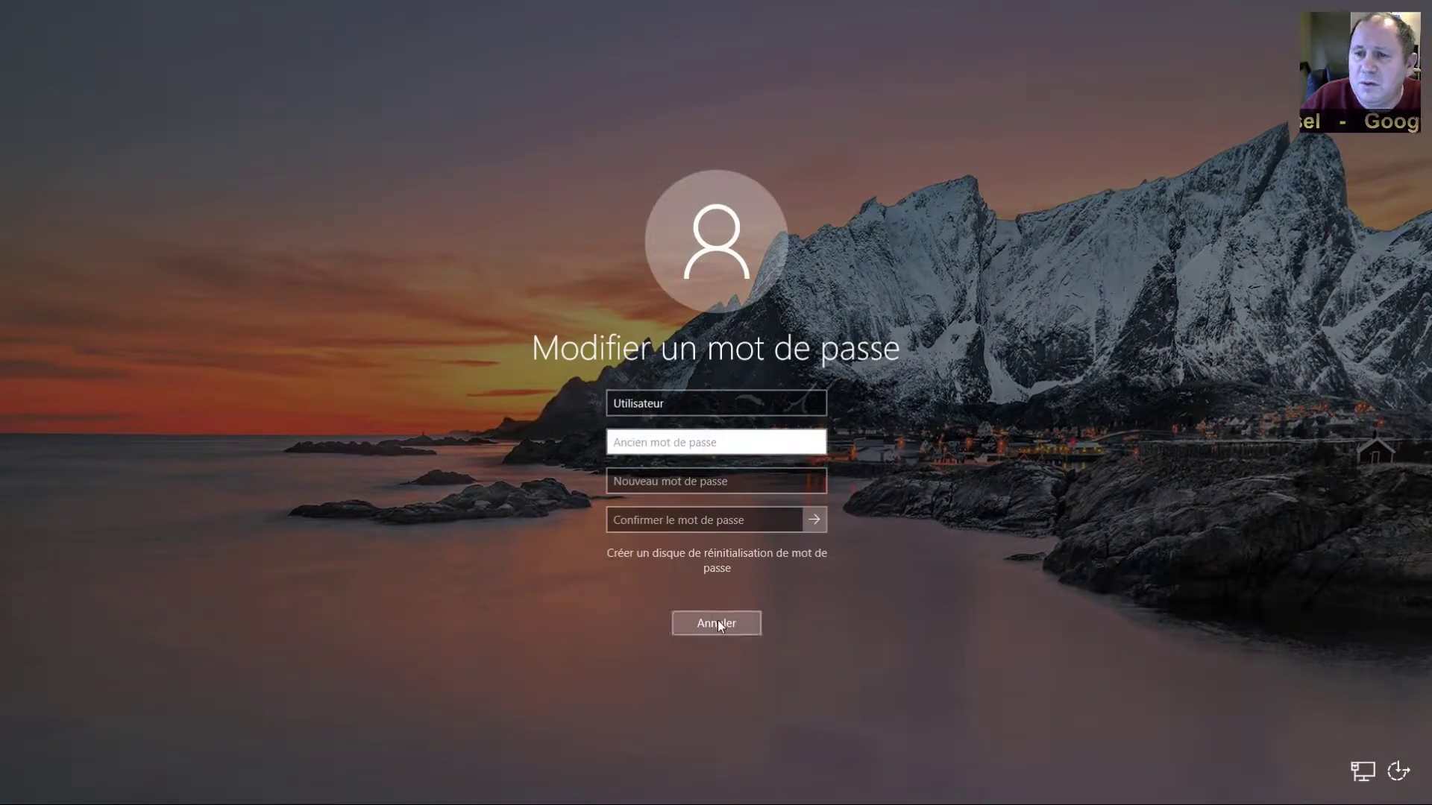
pyautogui.click(716, 481)
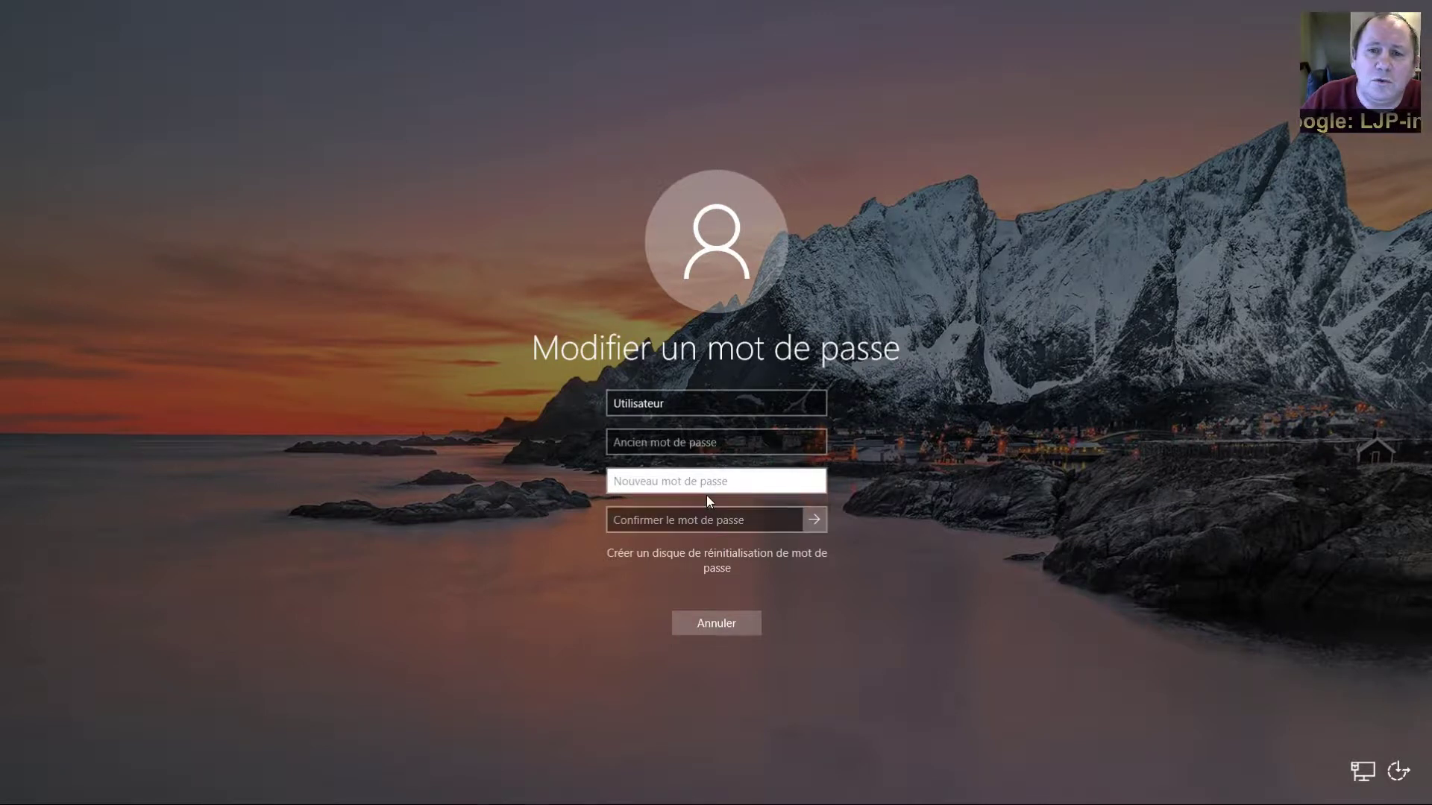
pyautogui.write('*****')
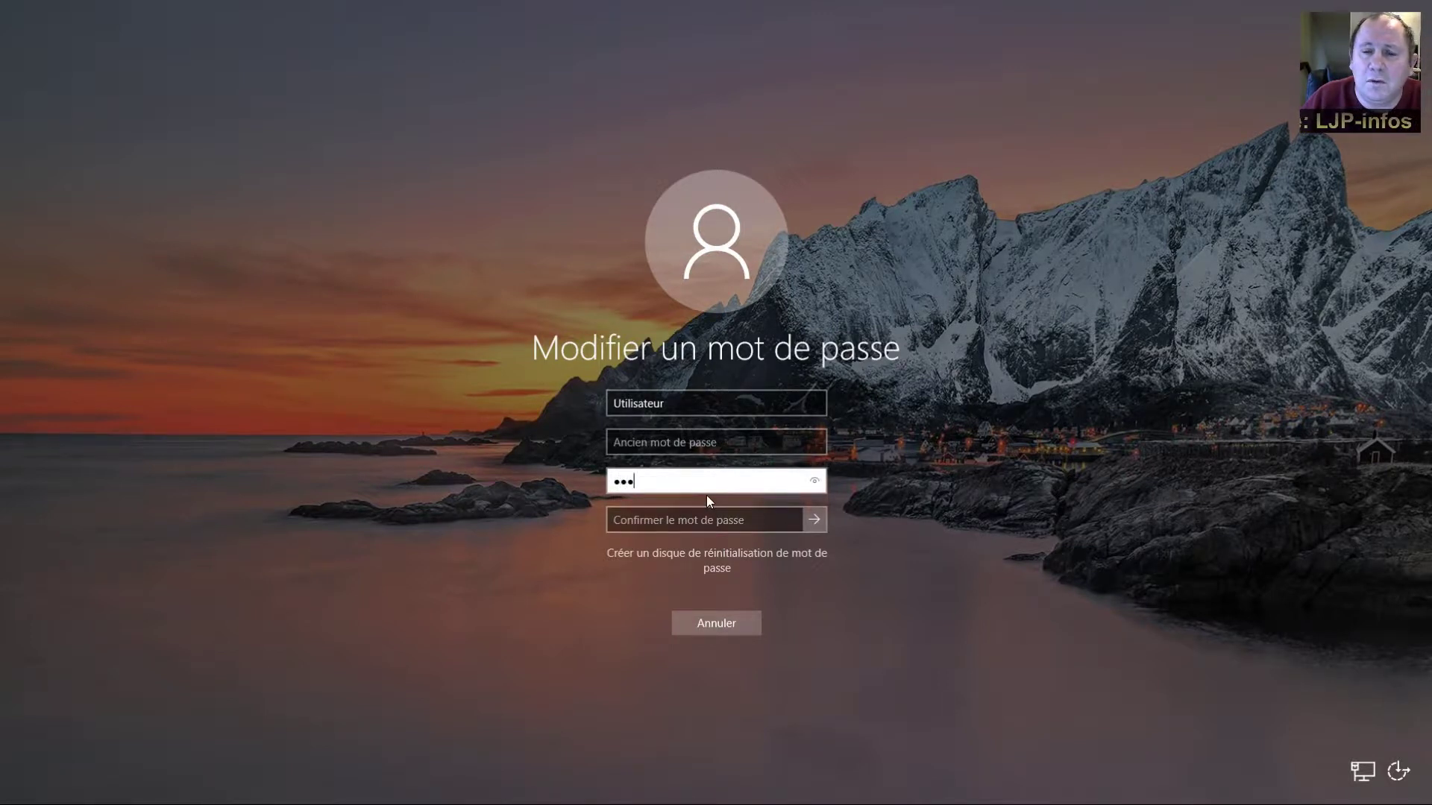
pyautogui.write('*')
pyautogui.click(708, 519)
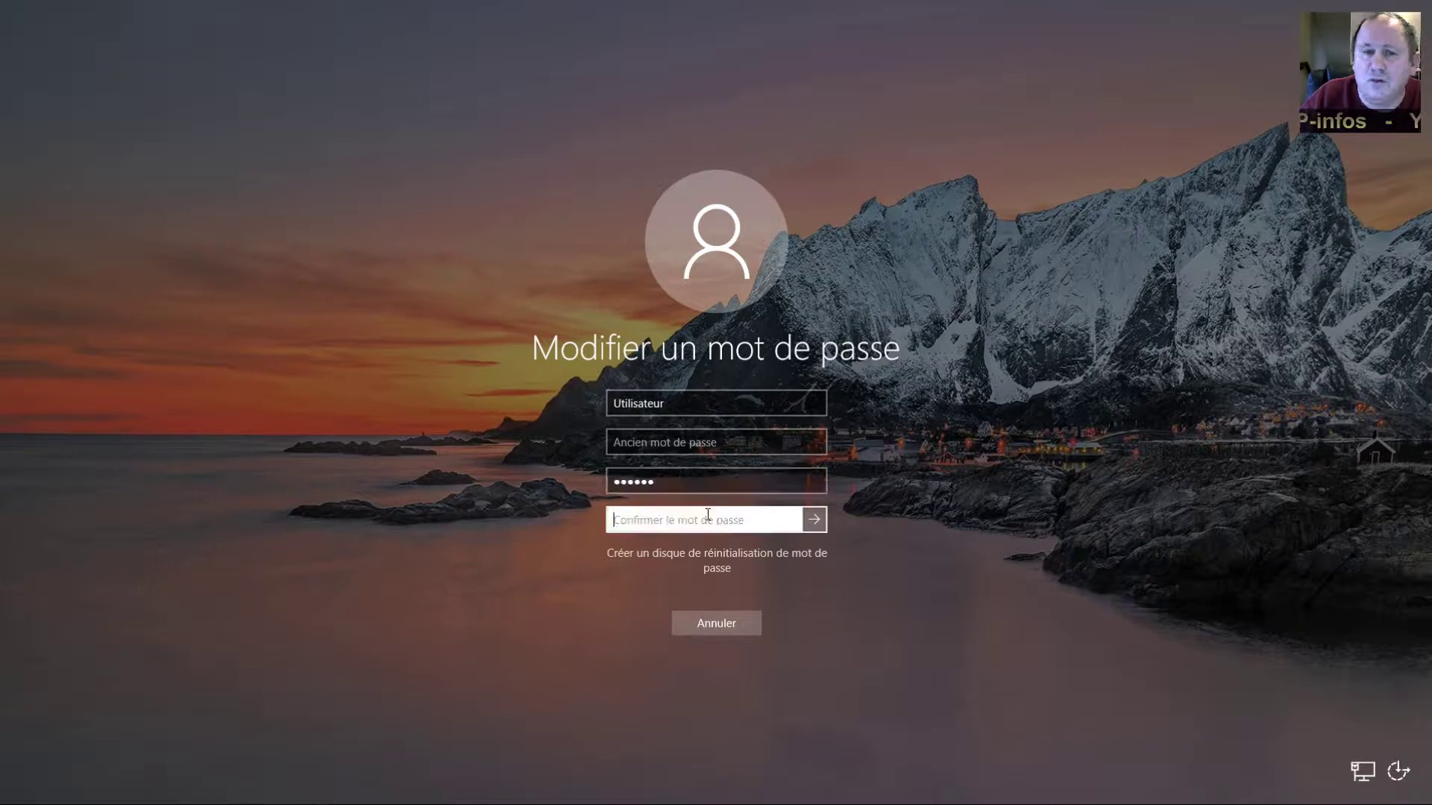
pyautogui.write('******')
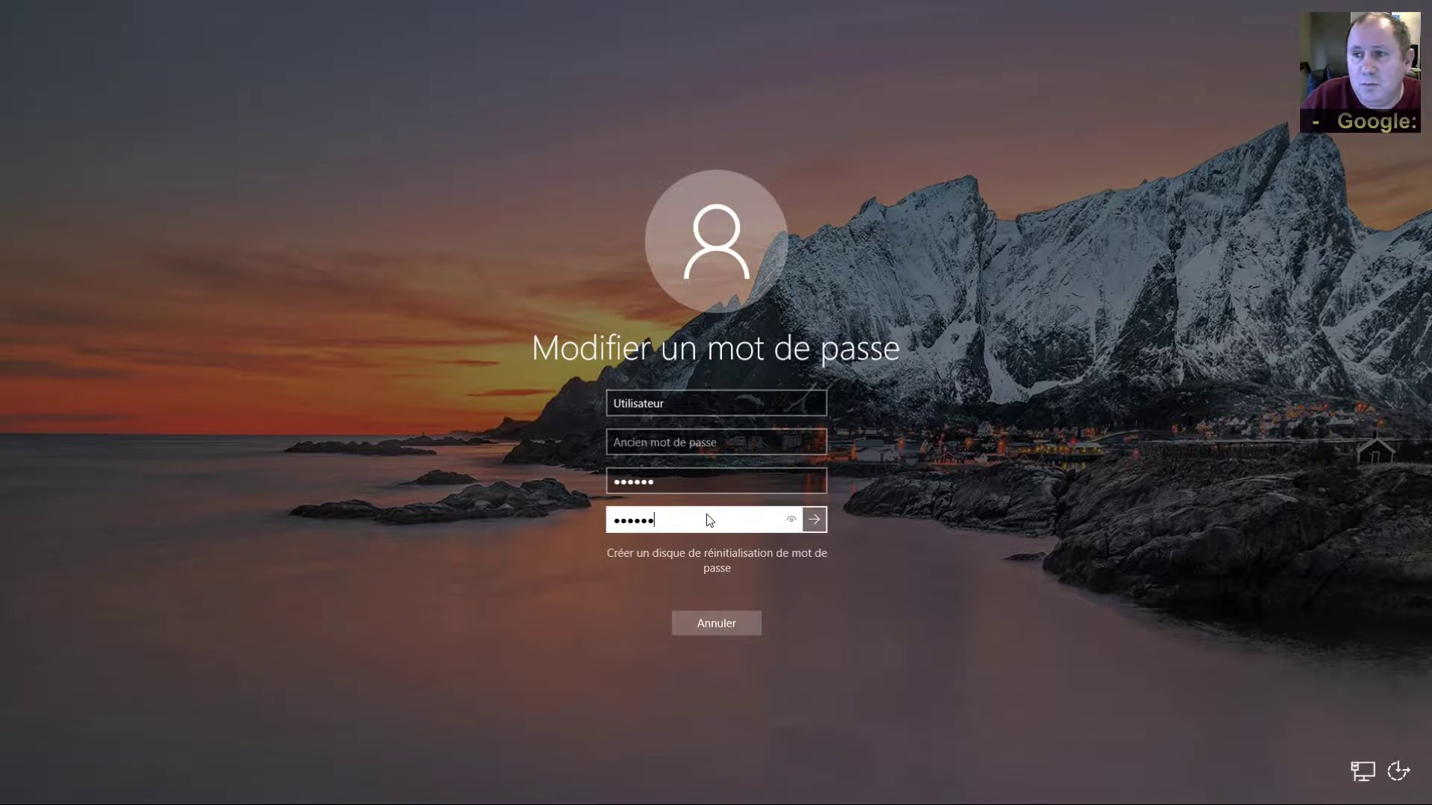
pyautogui.press('Return')
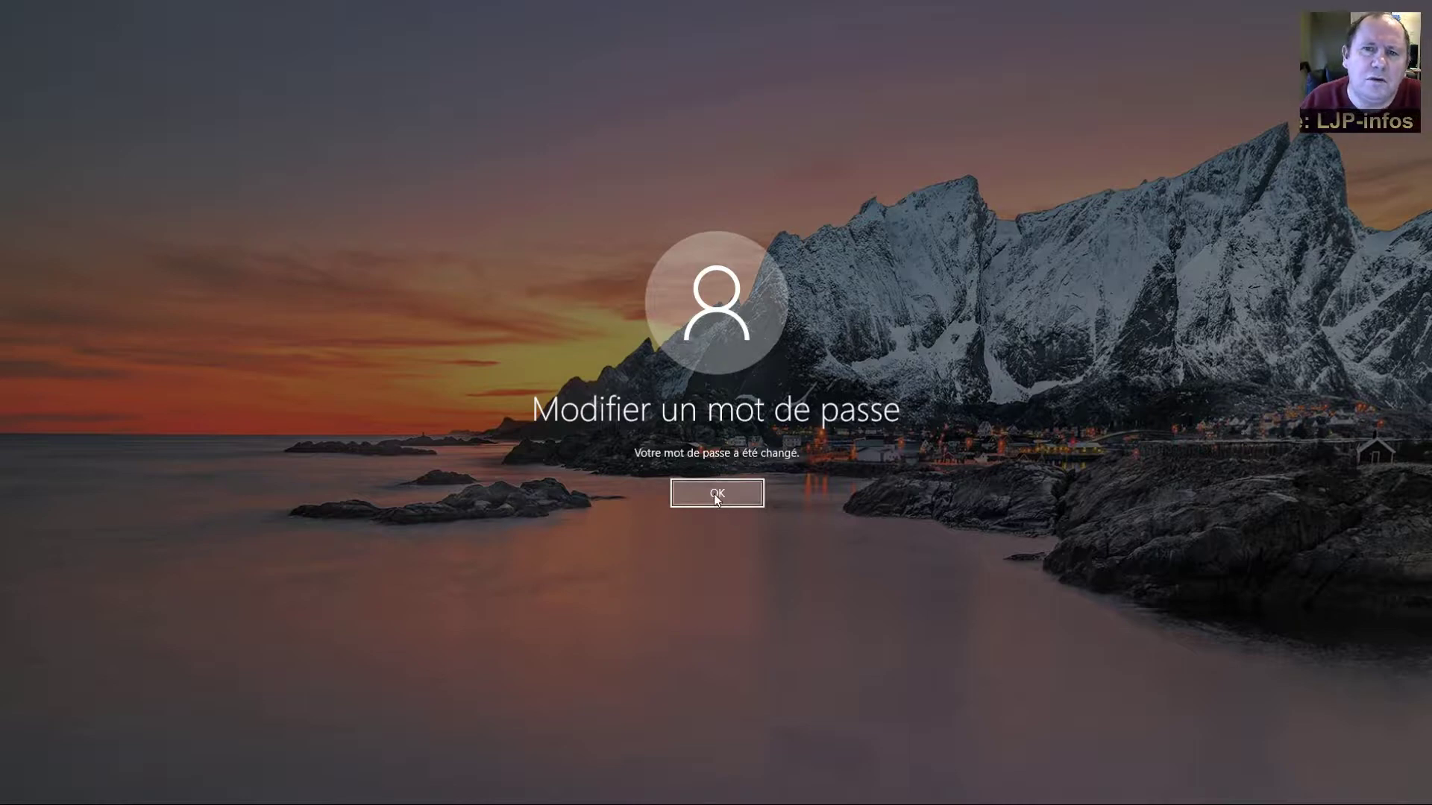
pyautogui.click(715, 493)
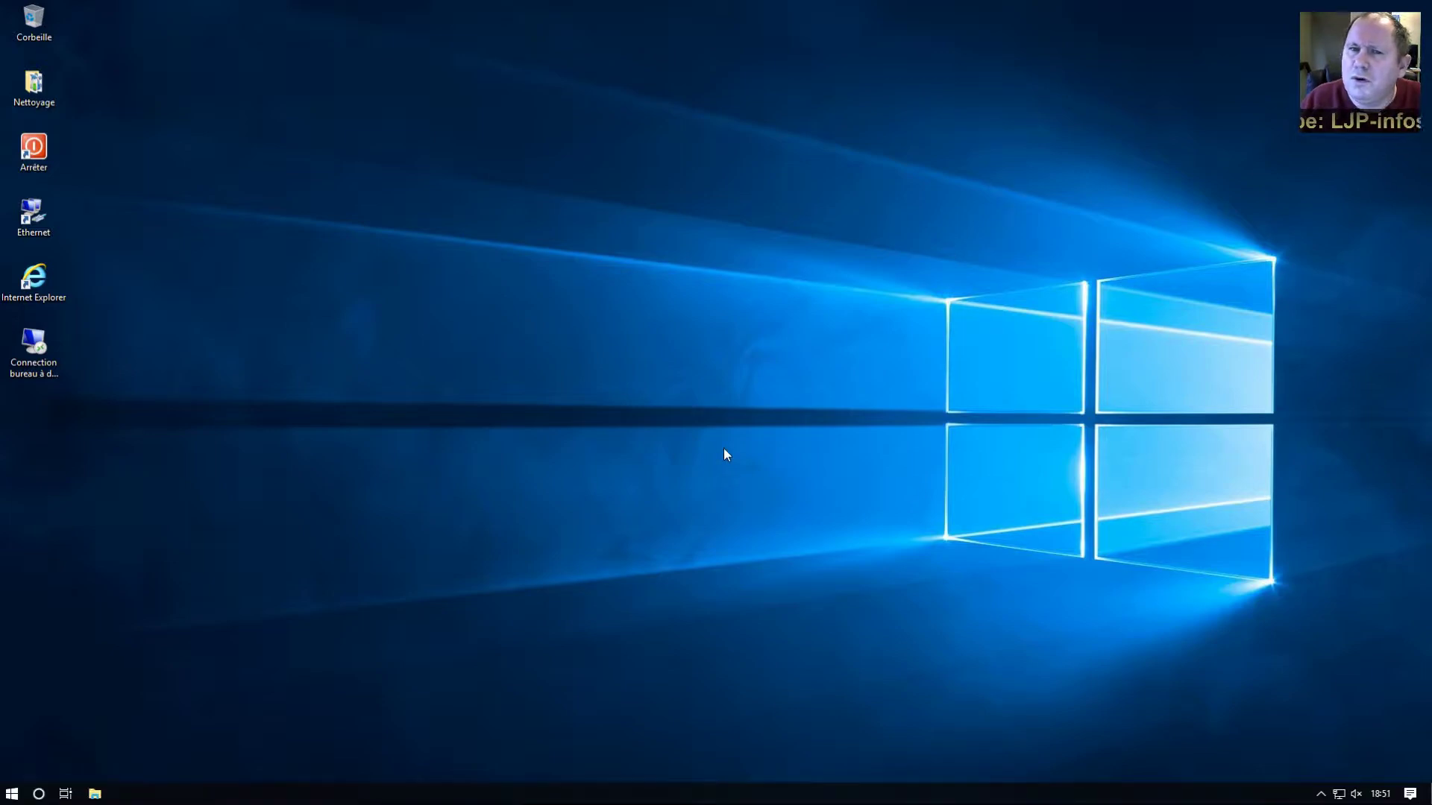
# Blank the account password by entering only the old one in Modifier un mot de passe
pyautogui.hotkey('ctrl', 'alt', 'Delete')
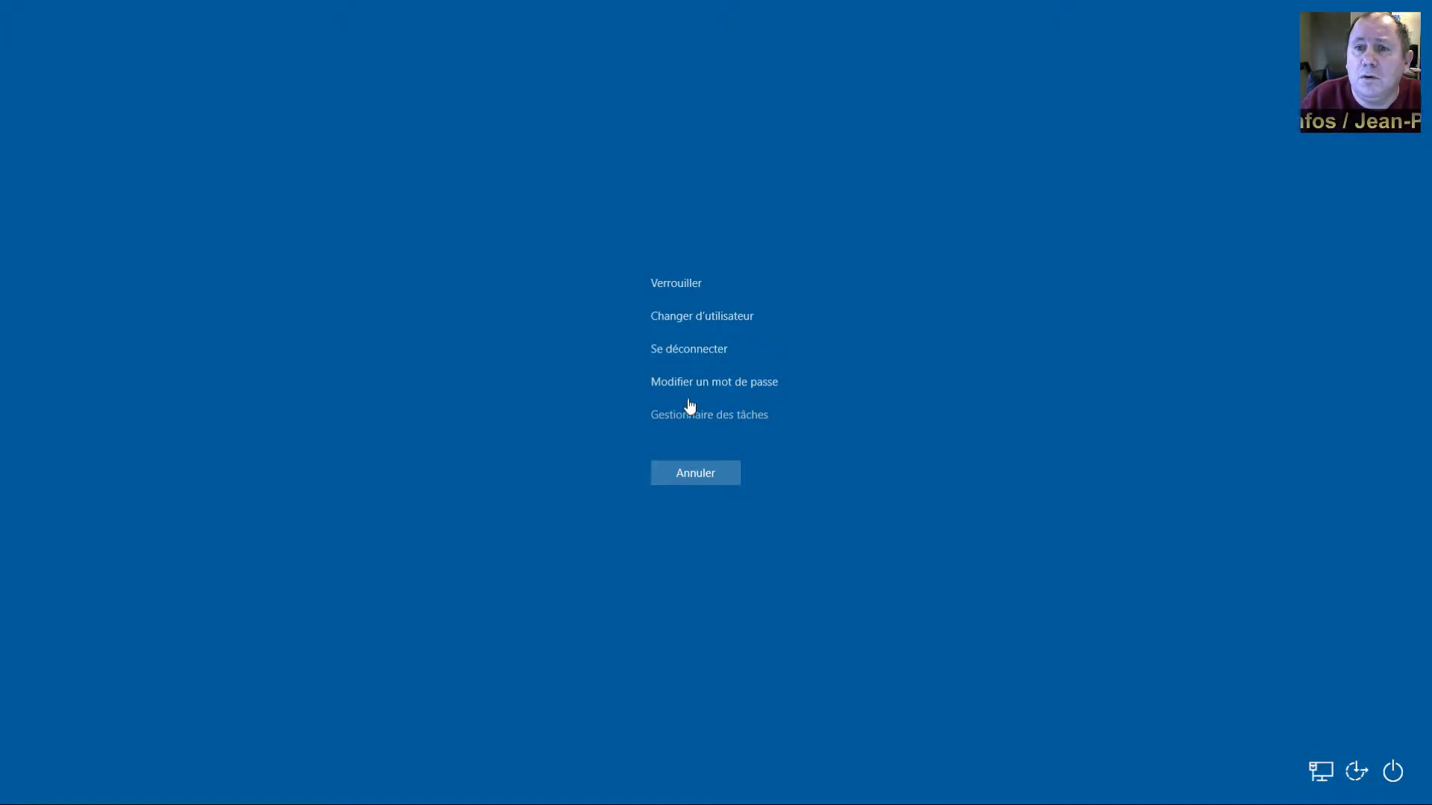
pyautogui.click(689, 393)
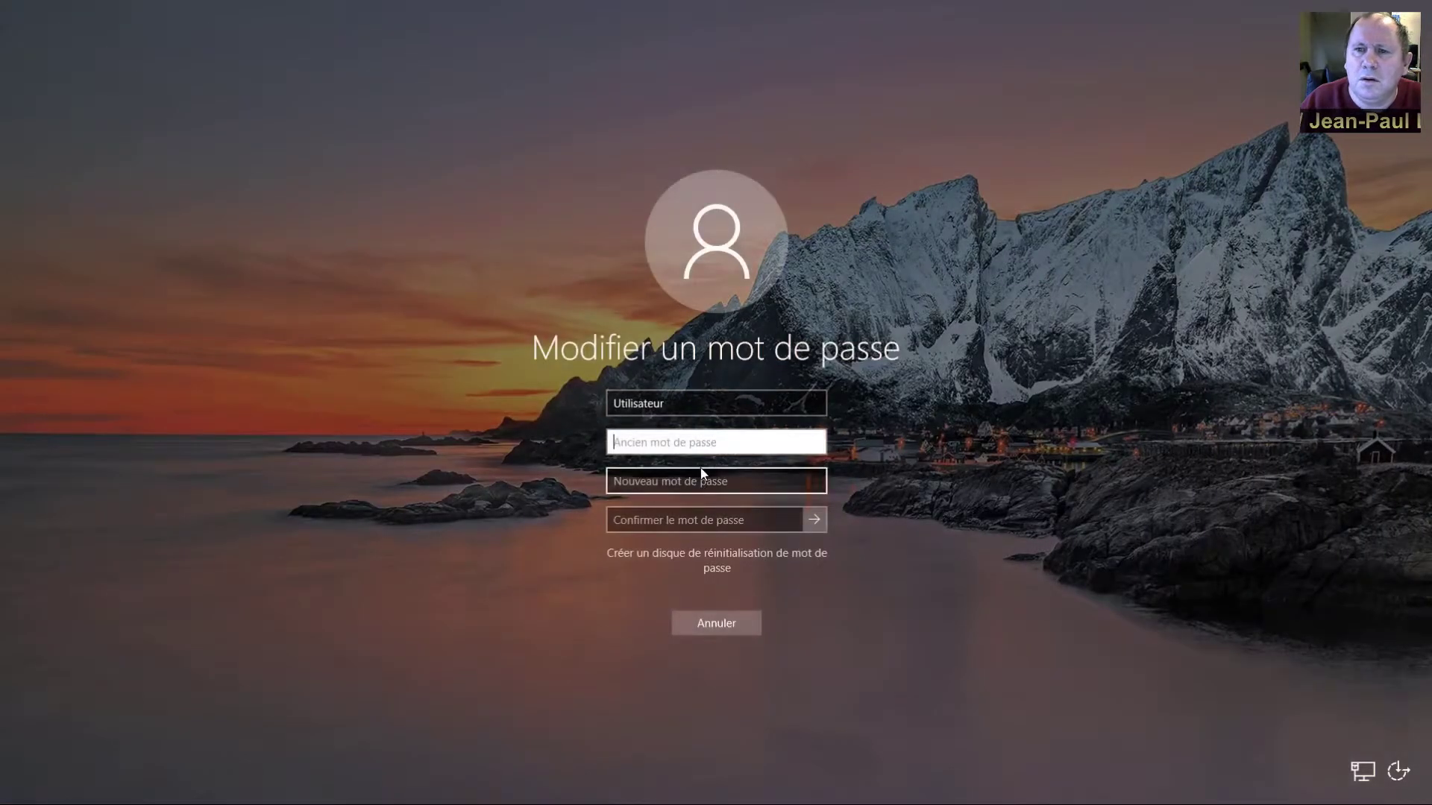
pyautogui.write('•••••••')
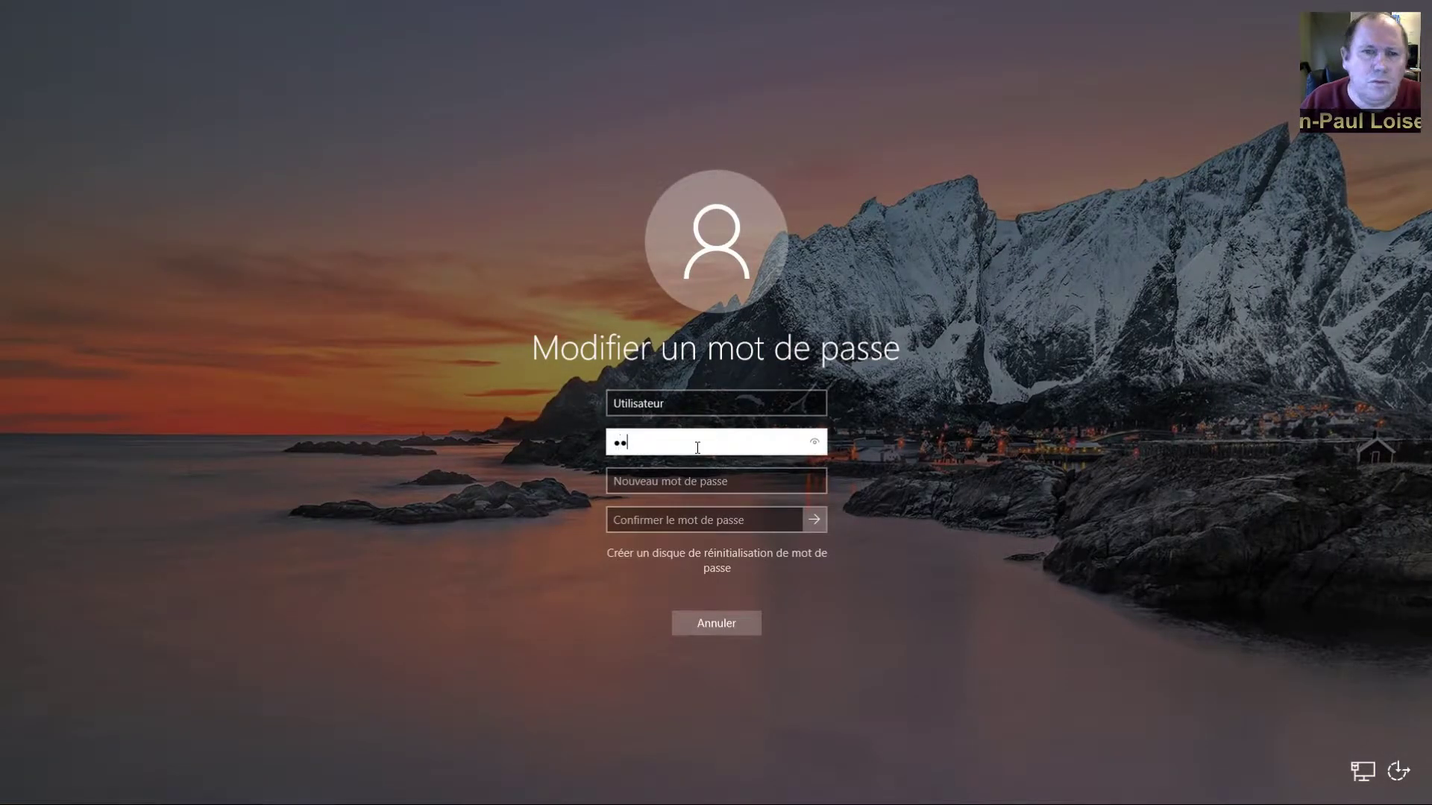
pyautogui.press('Return')
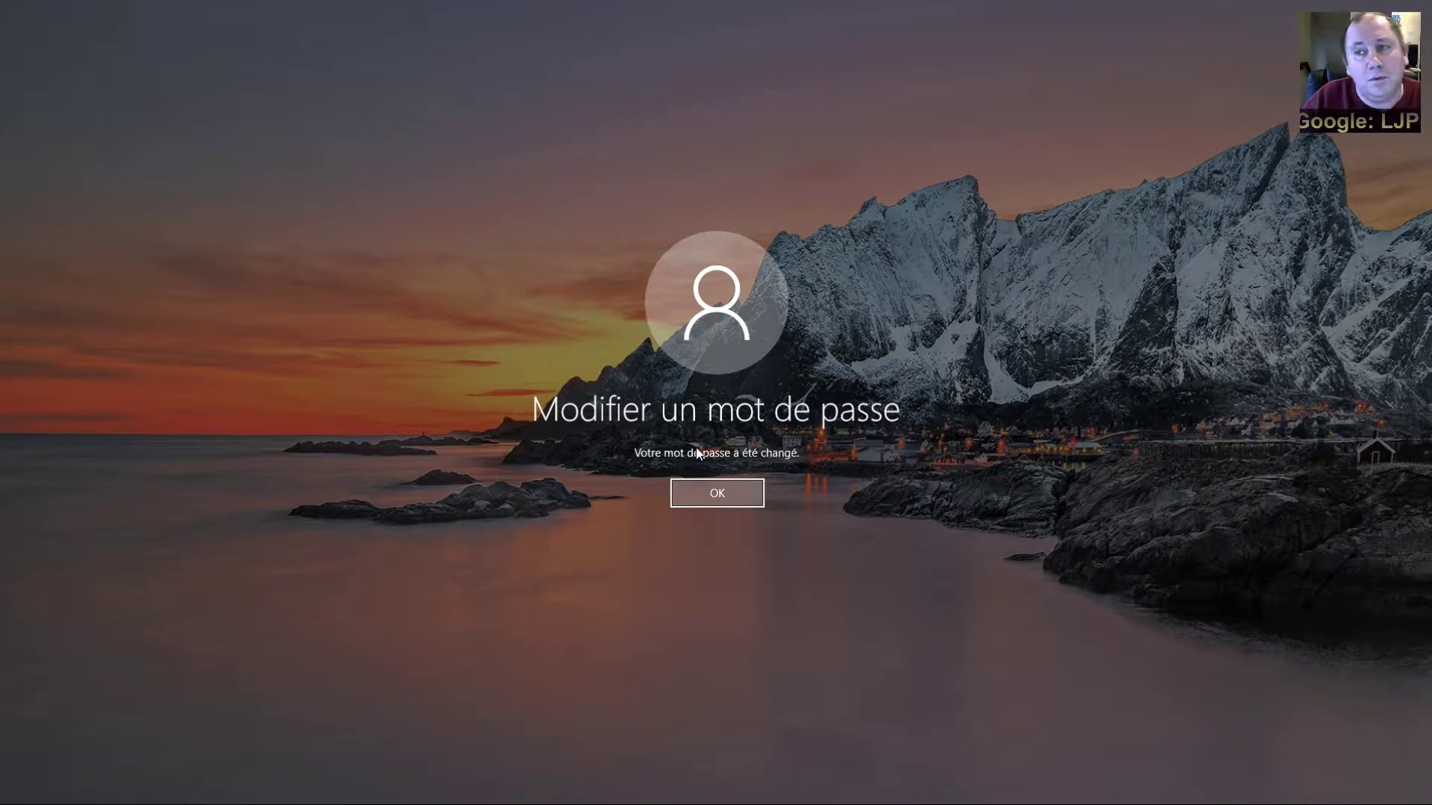
pyautogui.press('Return')
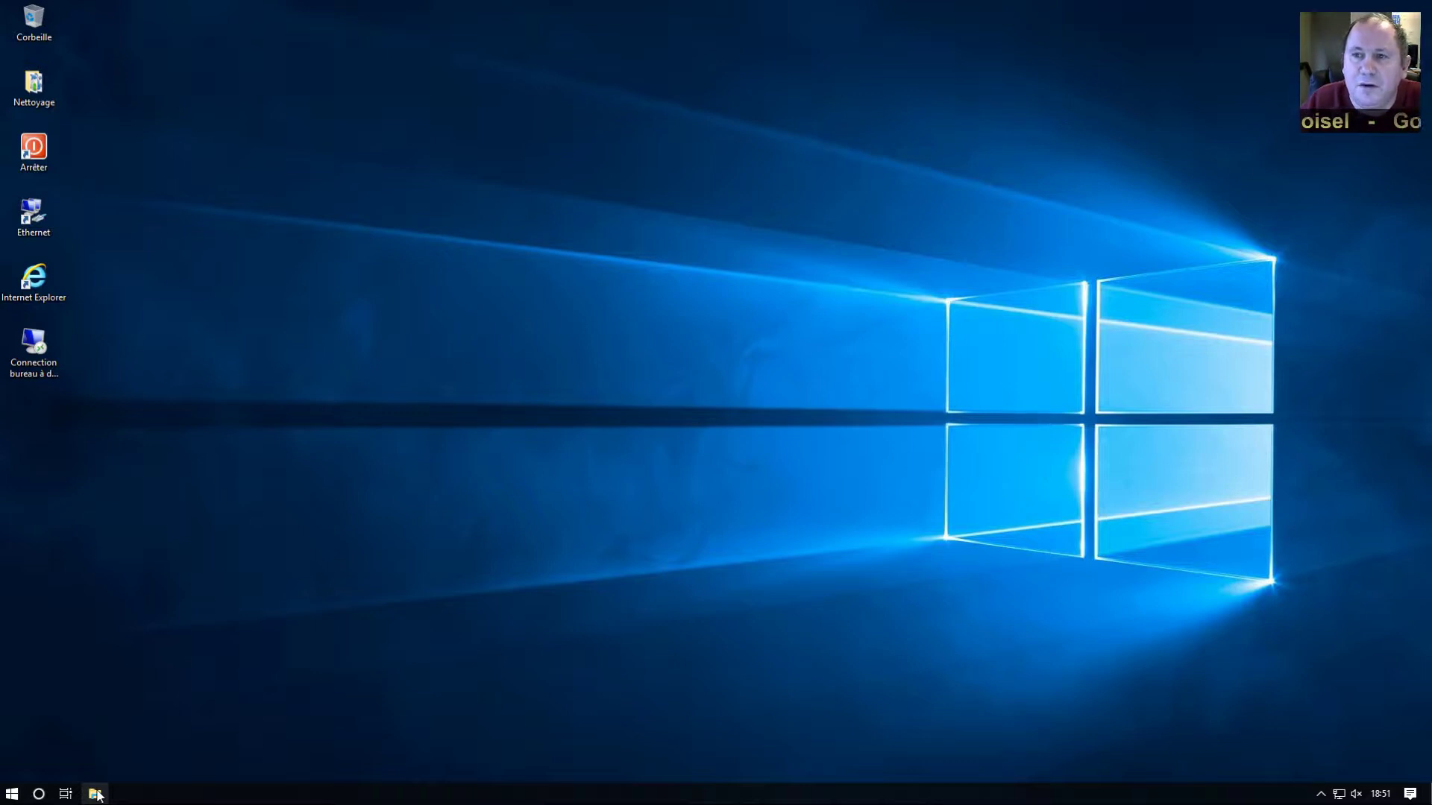
# Open File Explorer on the Datas (E:) drive and select its partage folder
pyautogui.click(96, 795)
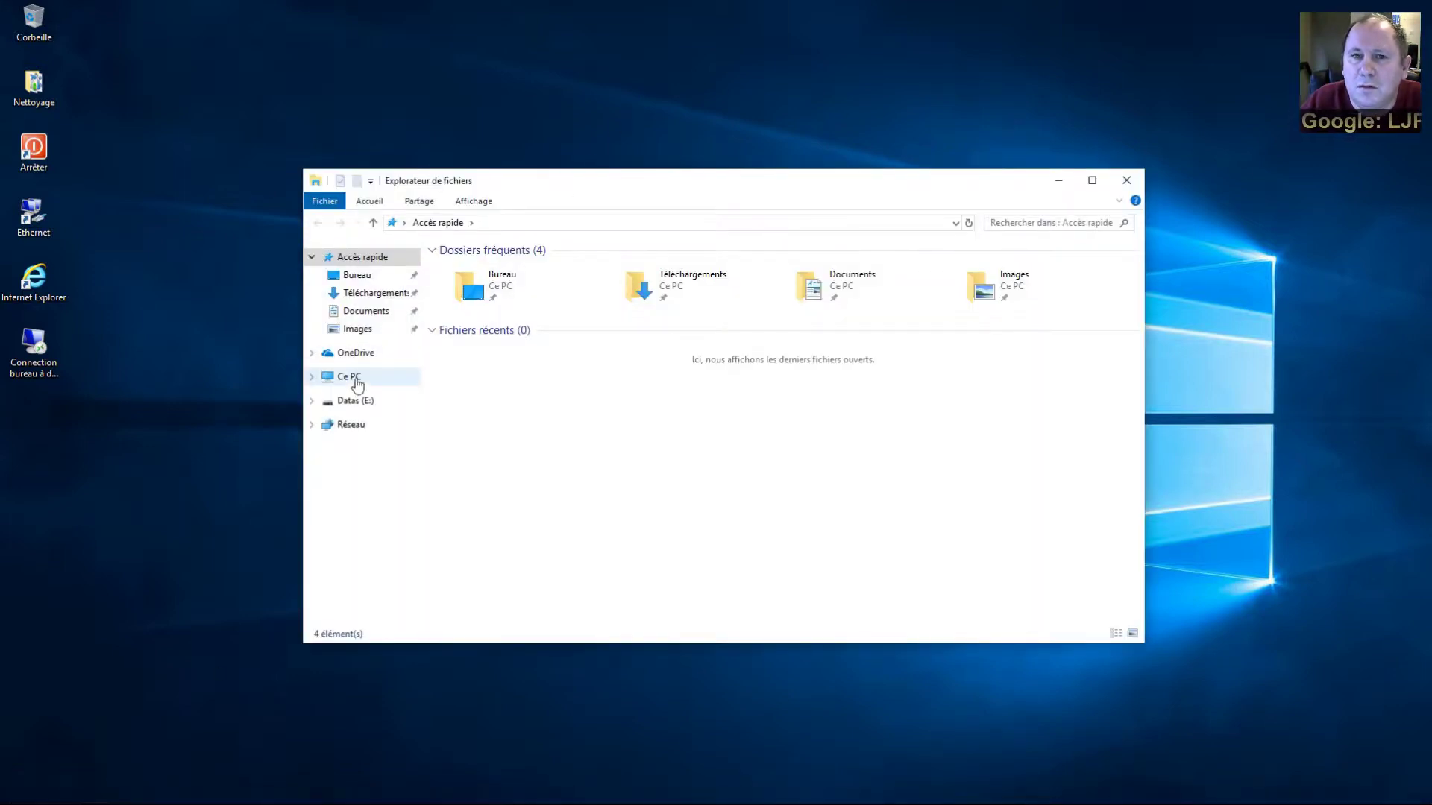
pyautogui.click(352, 401)
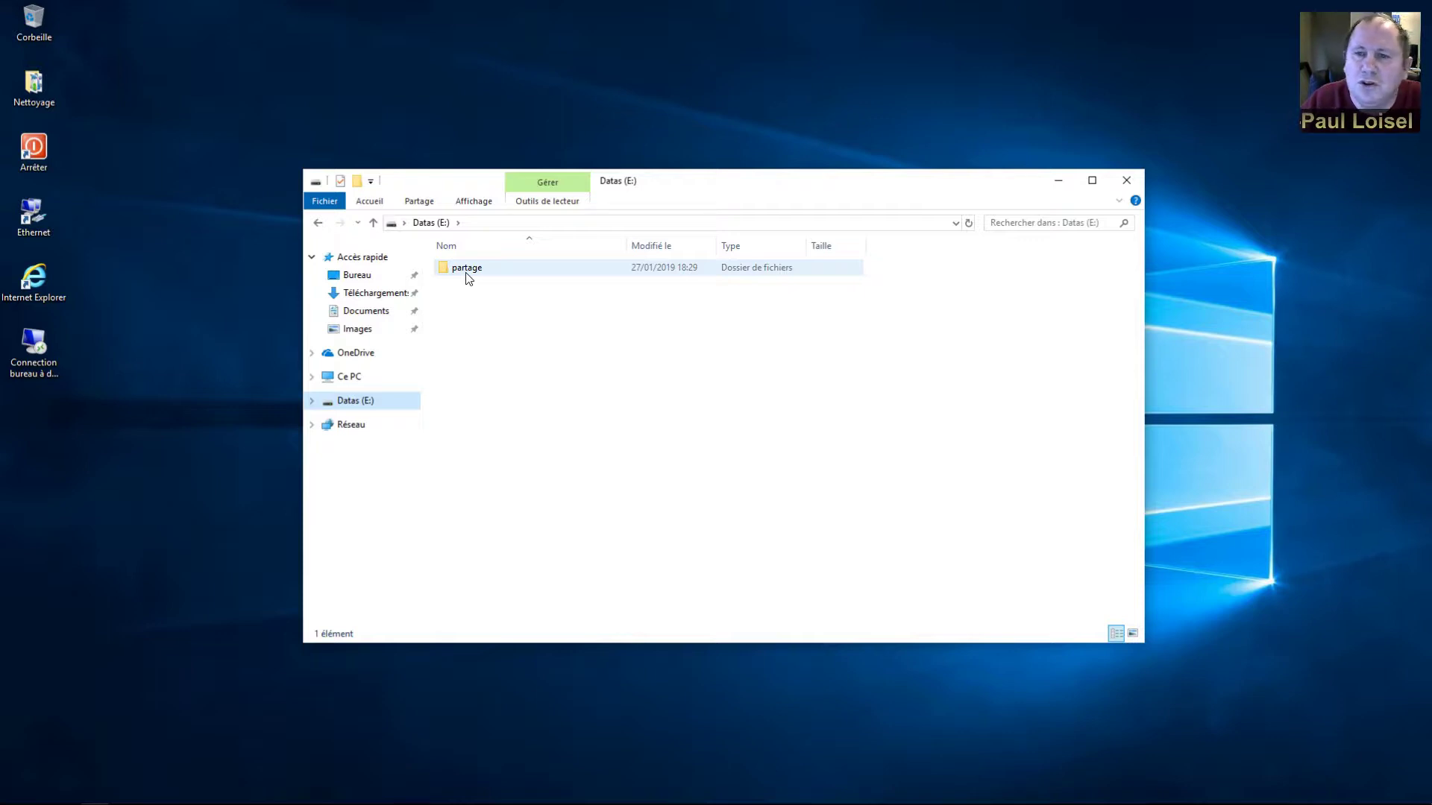
pyautogui.click(469, 276)
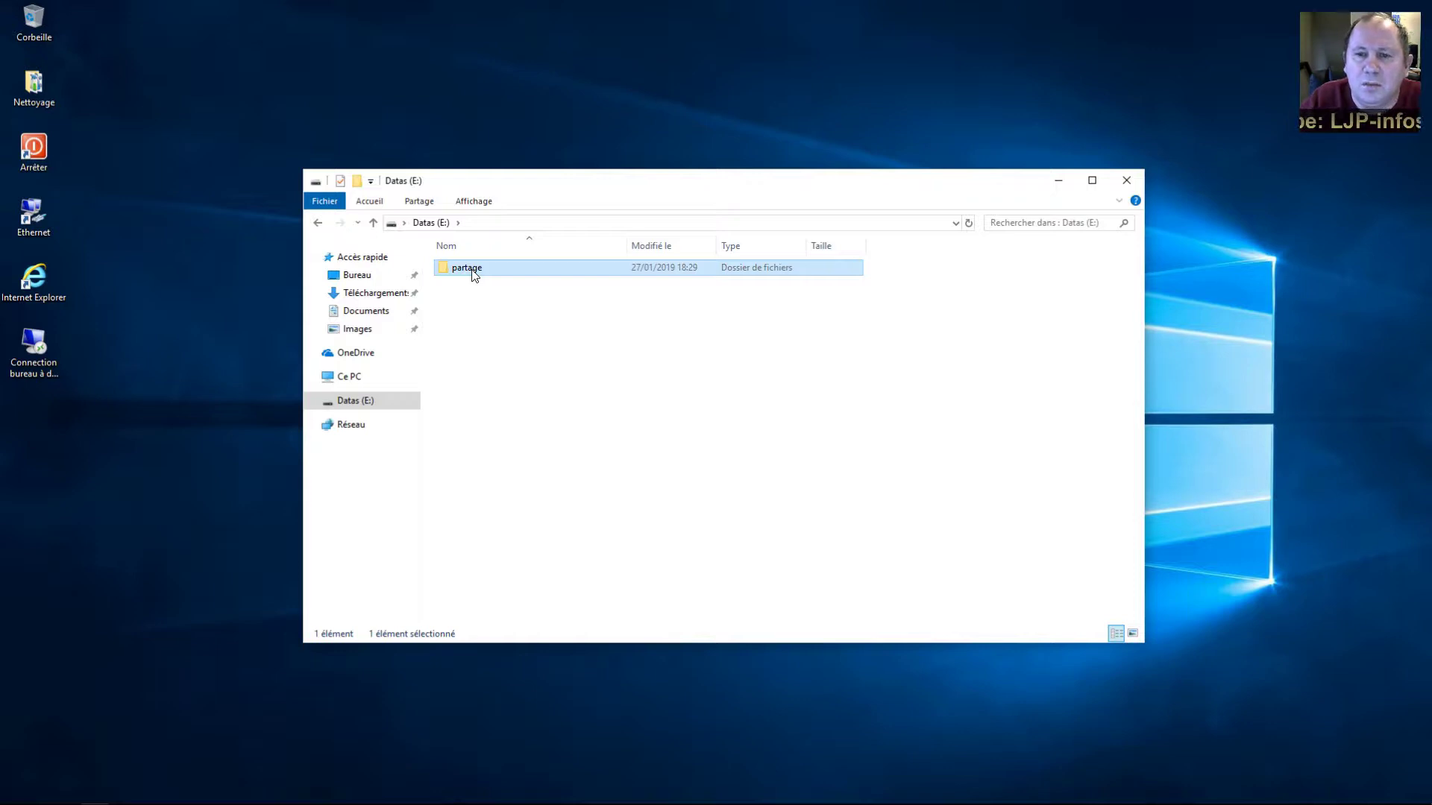
pyautogui.rightClick(471, 271)
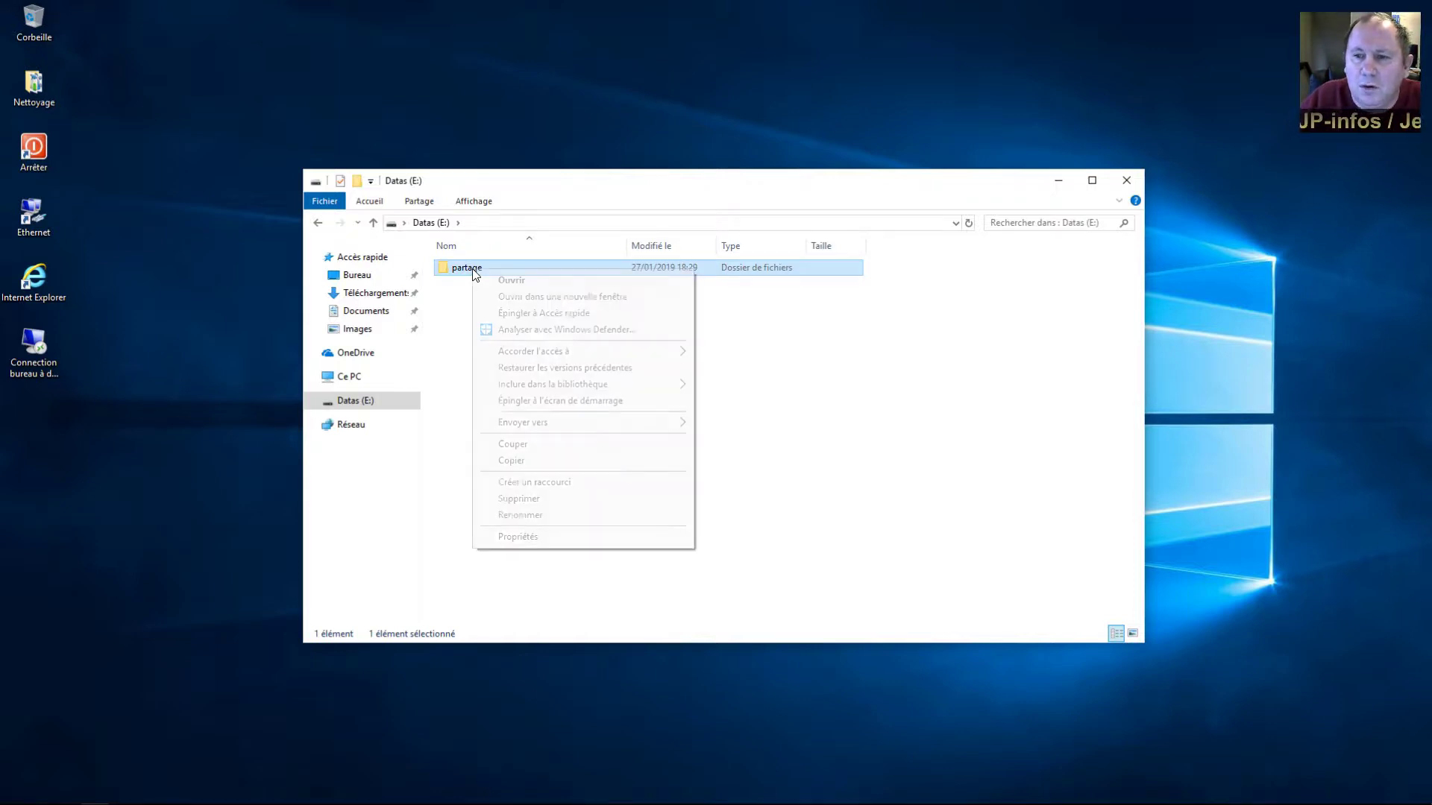
pyautogui.click(521, 538)
pyautogui.click(539, 306)
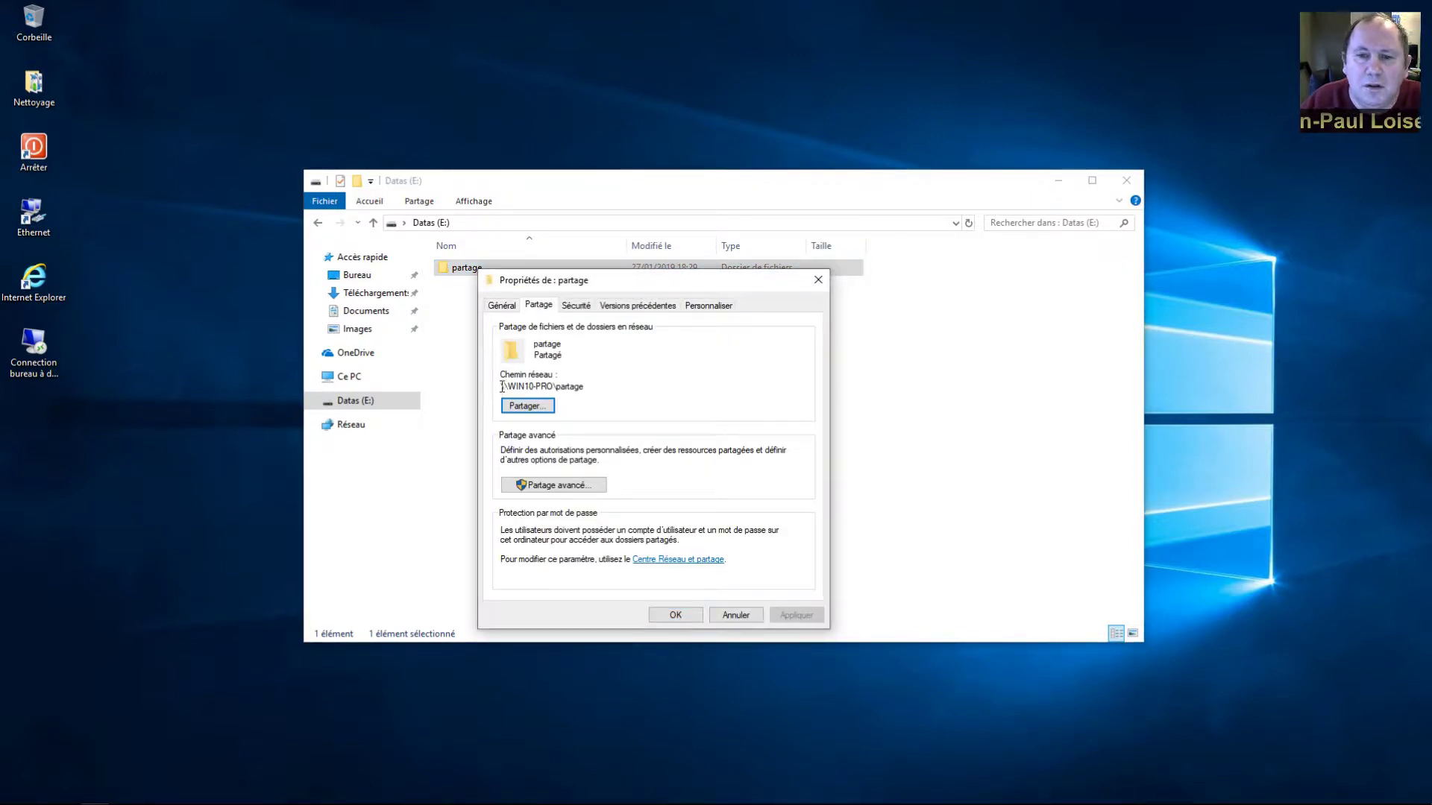
pyautogui.moveTo(501, 387); pyautogui.dragTo(589, 385)
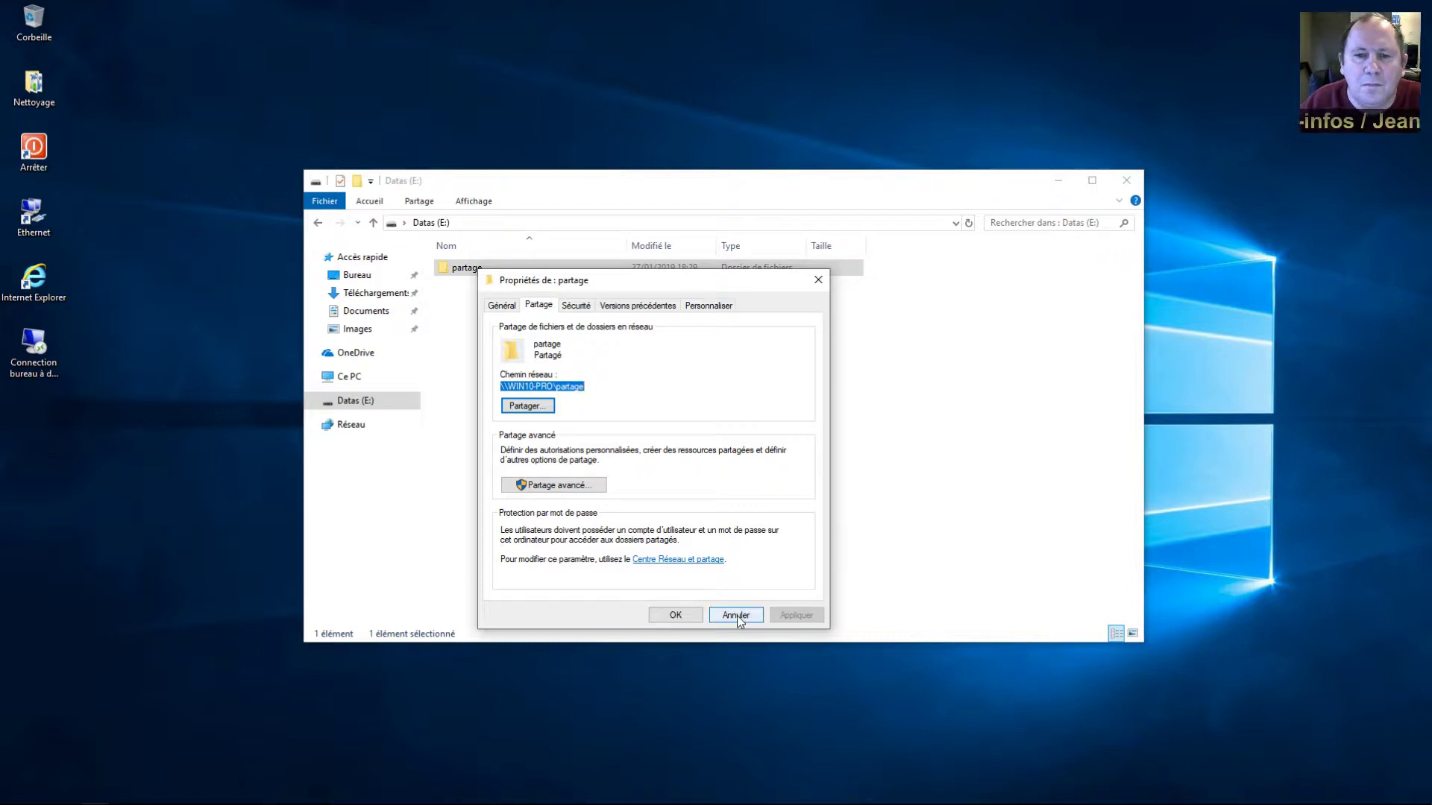
pyautogui.click(737, 615)
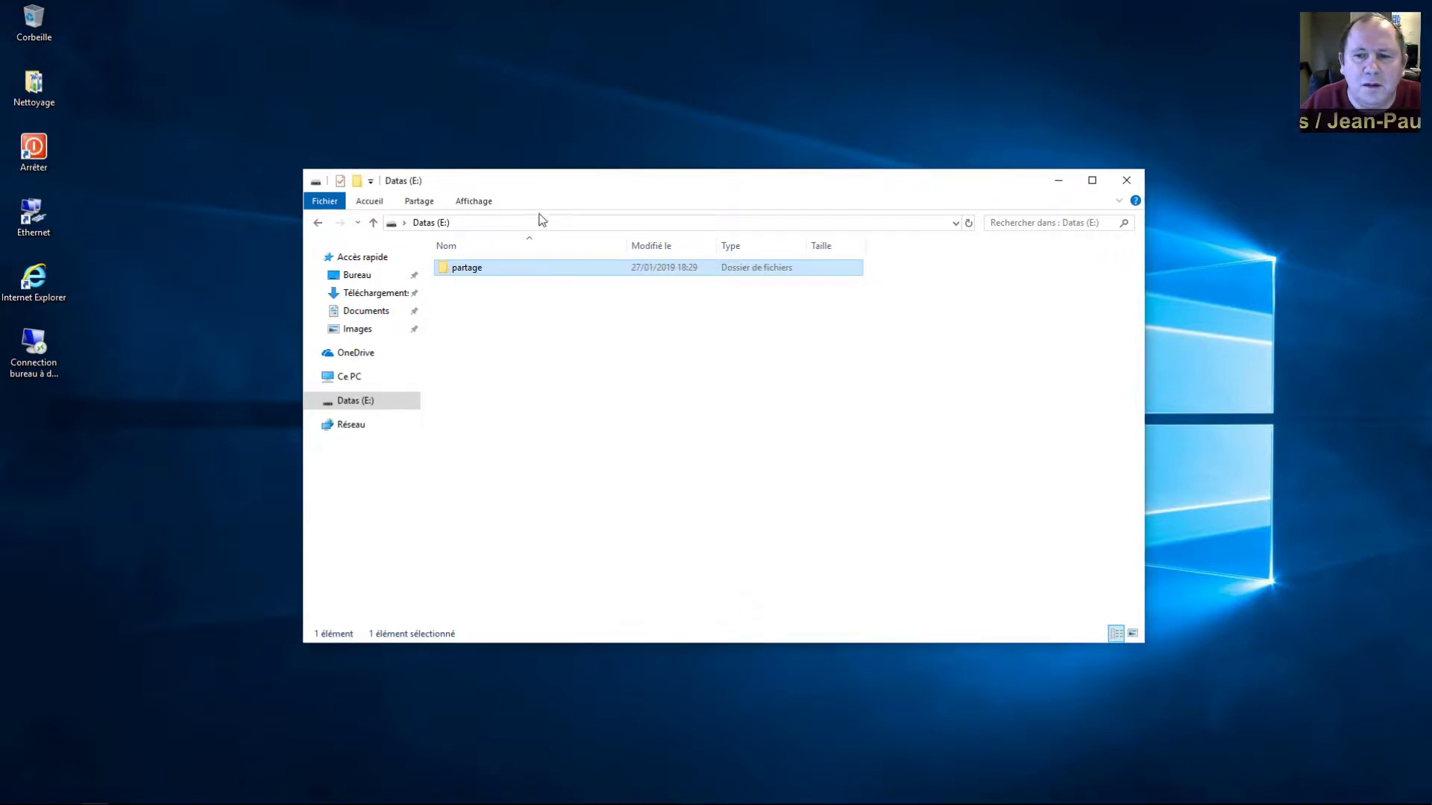
# Create a text document named 'mon fichier texte' inside partage, then close Explorer
pyautogui.doubleClick(448, 270)
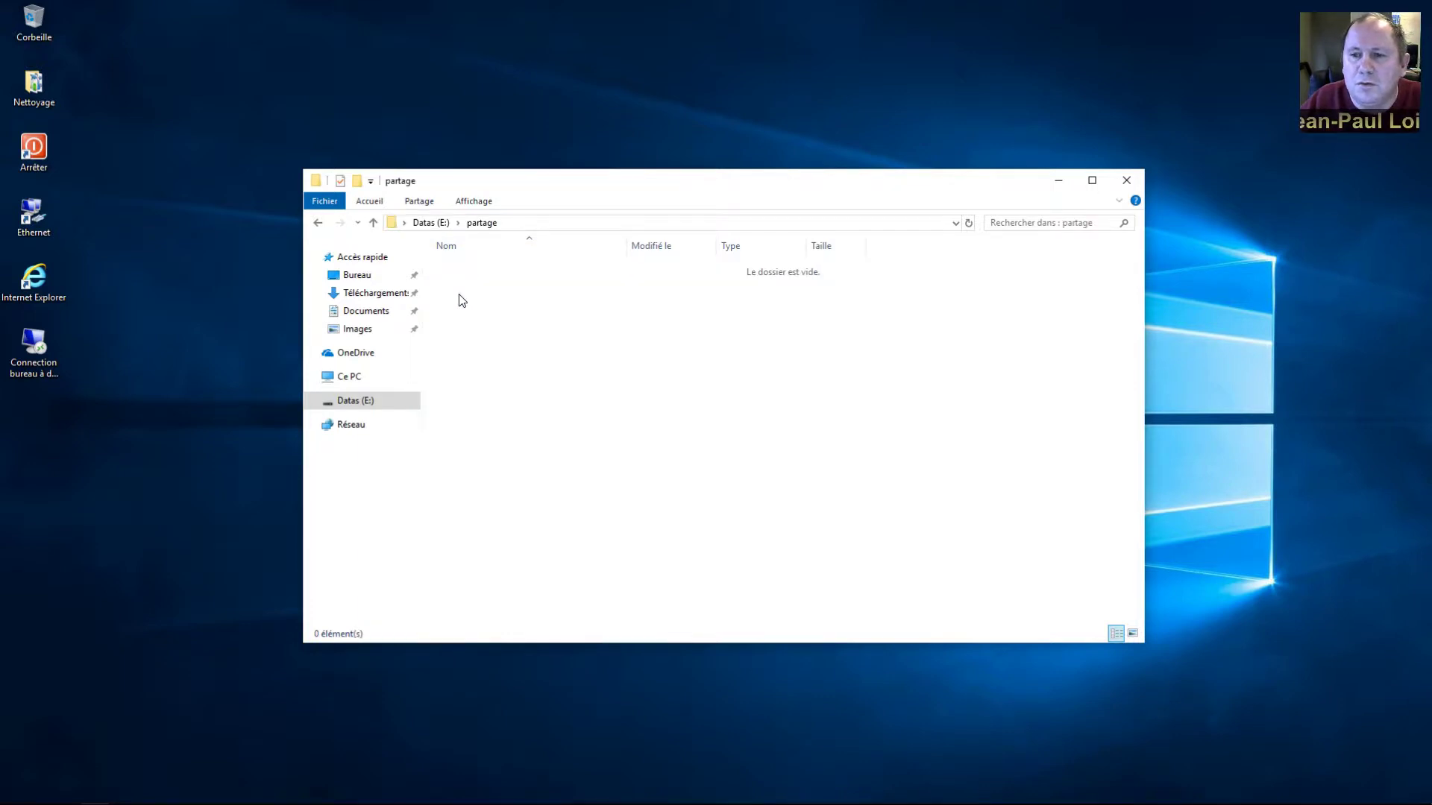
pyautogui.rightClick(461, 299)
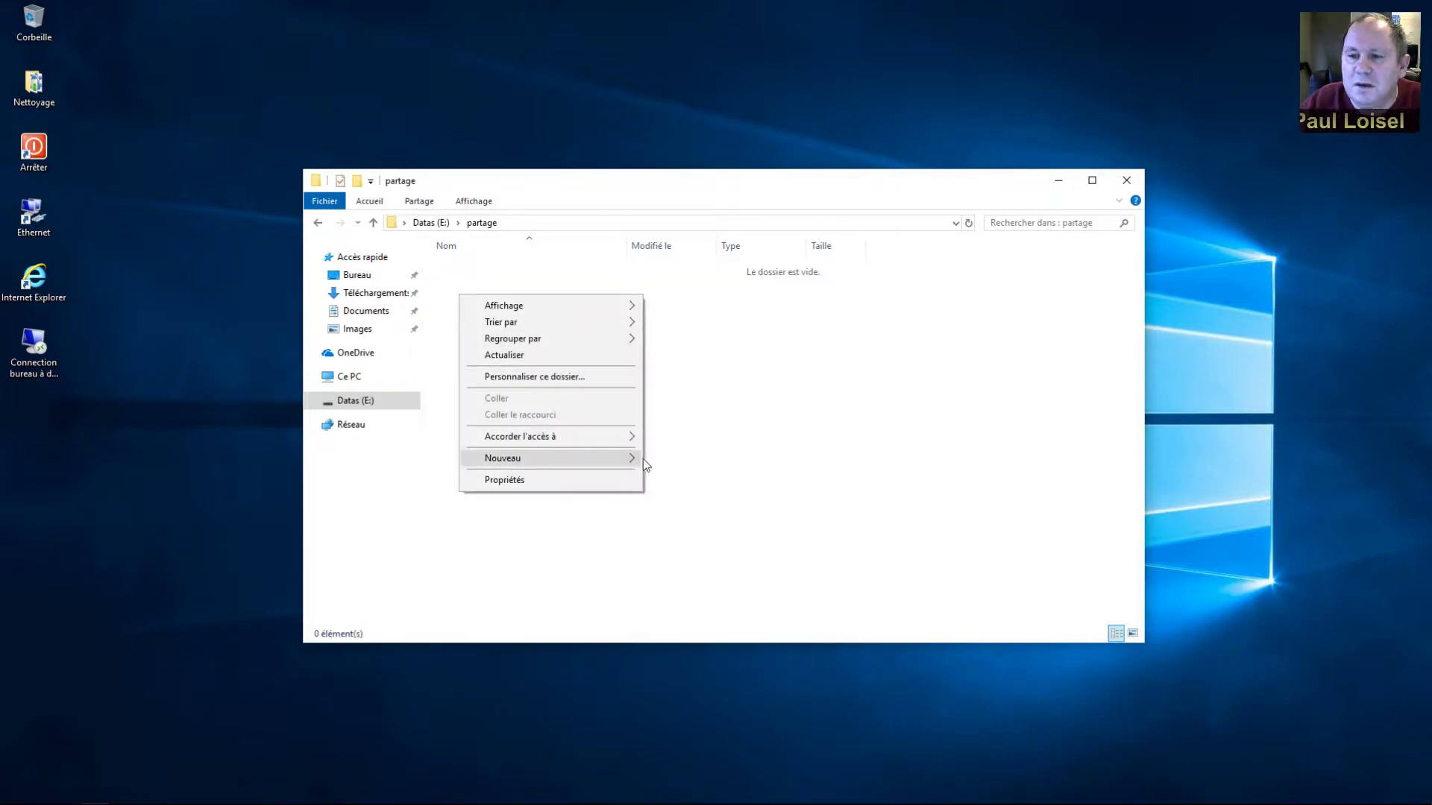
pyautogui.moveTo(641, 459)
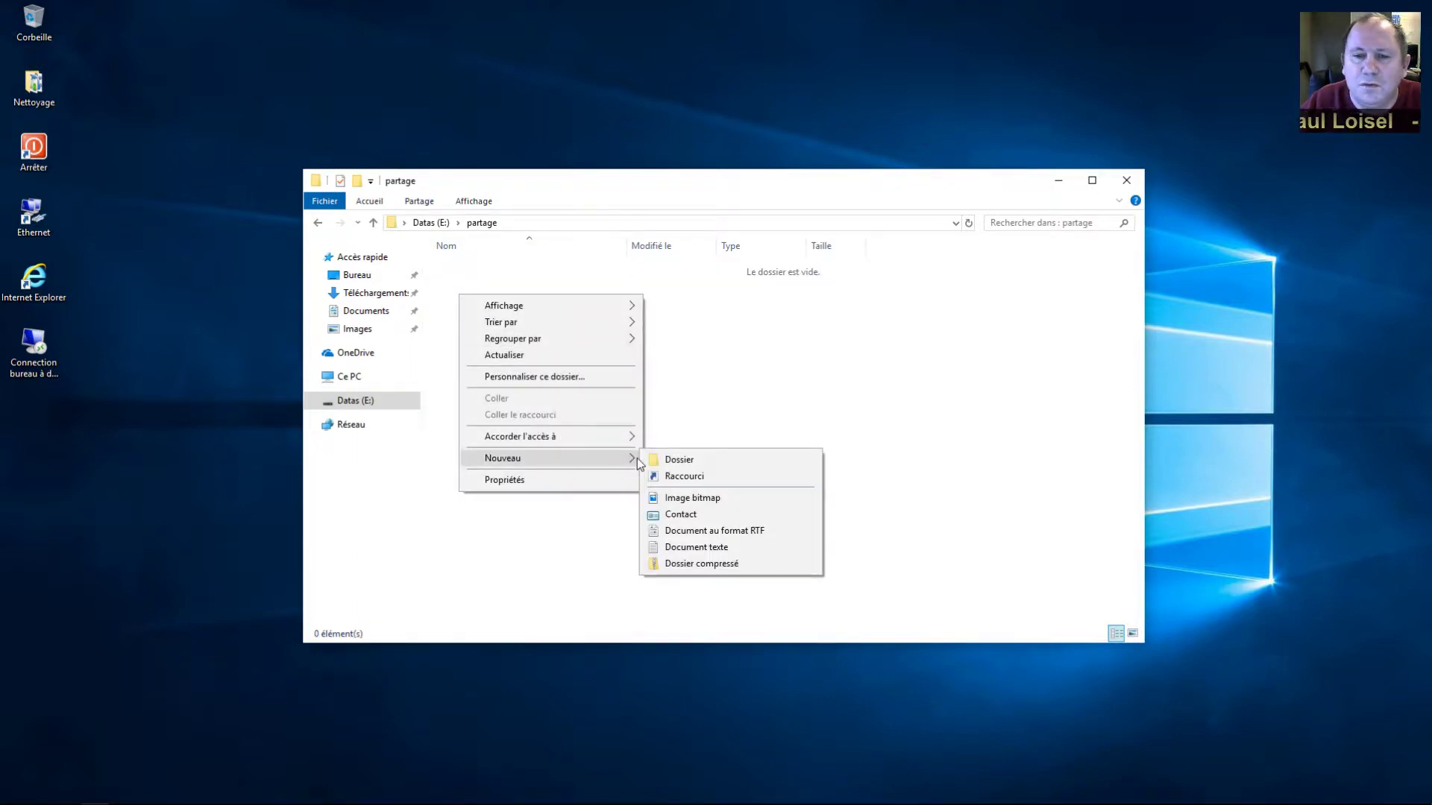
pyautogui.click(697, 548)
pyautogui.write('m')
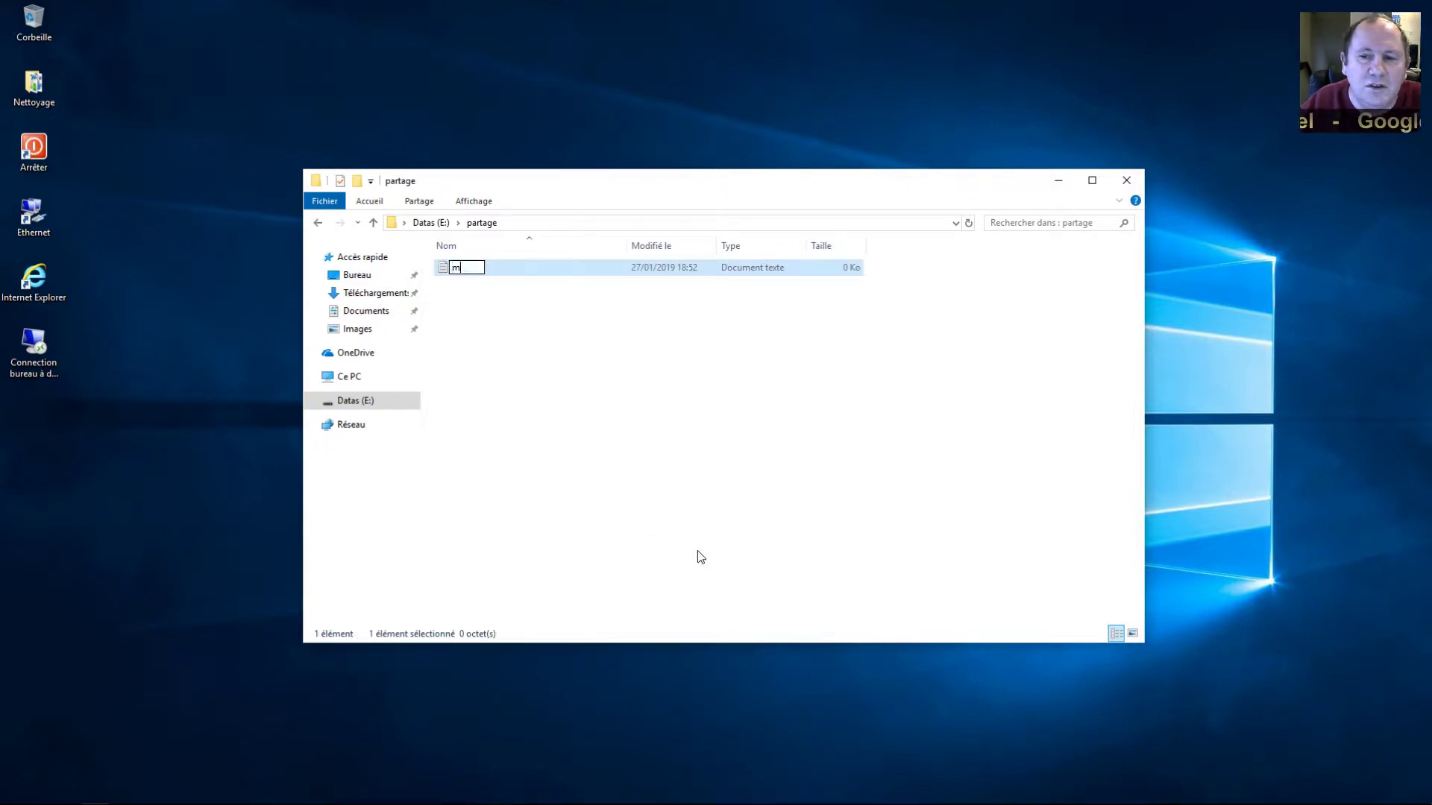
pyautogui.write('on fichier texte')
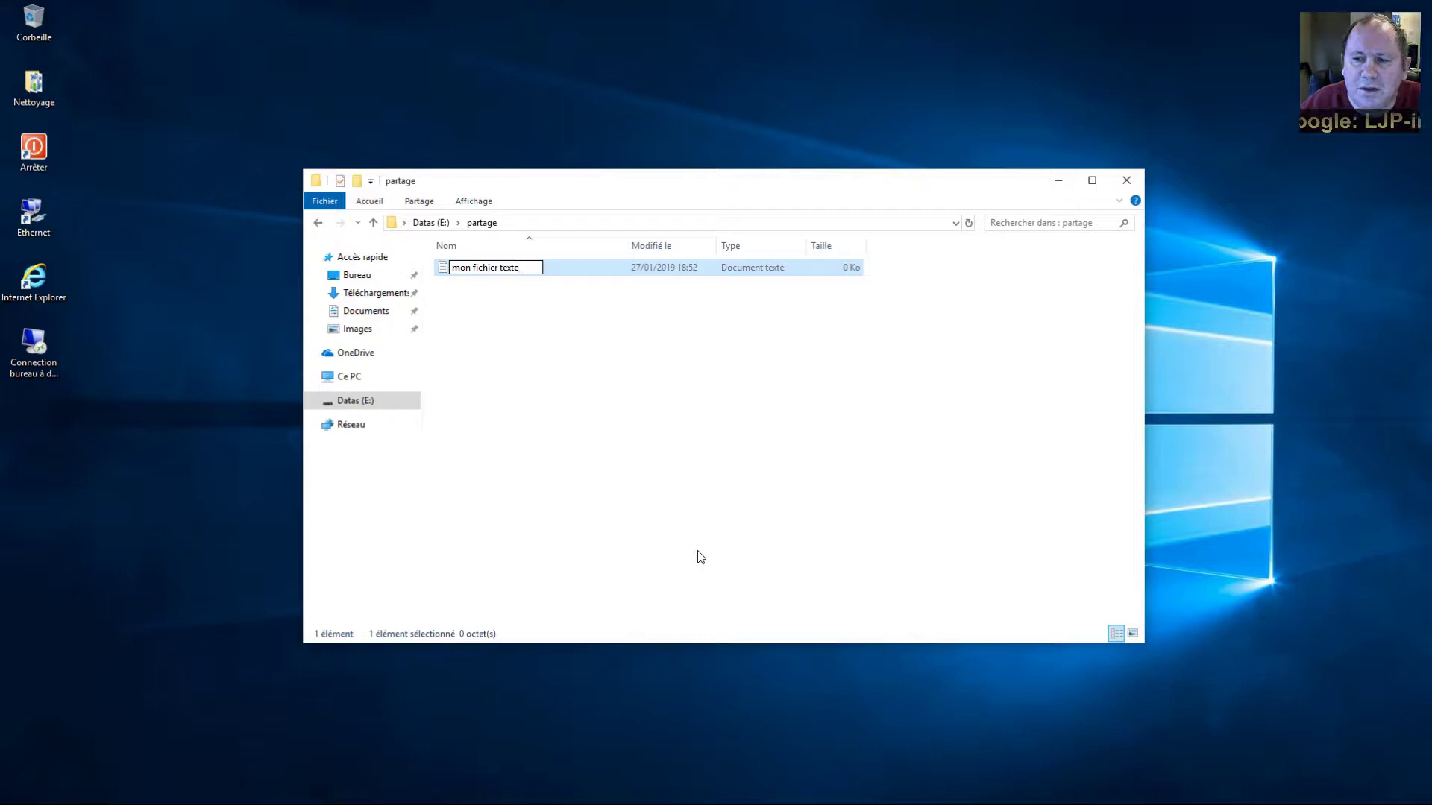
pyautogui.press('Return')
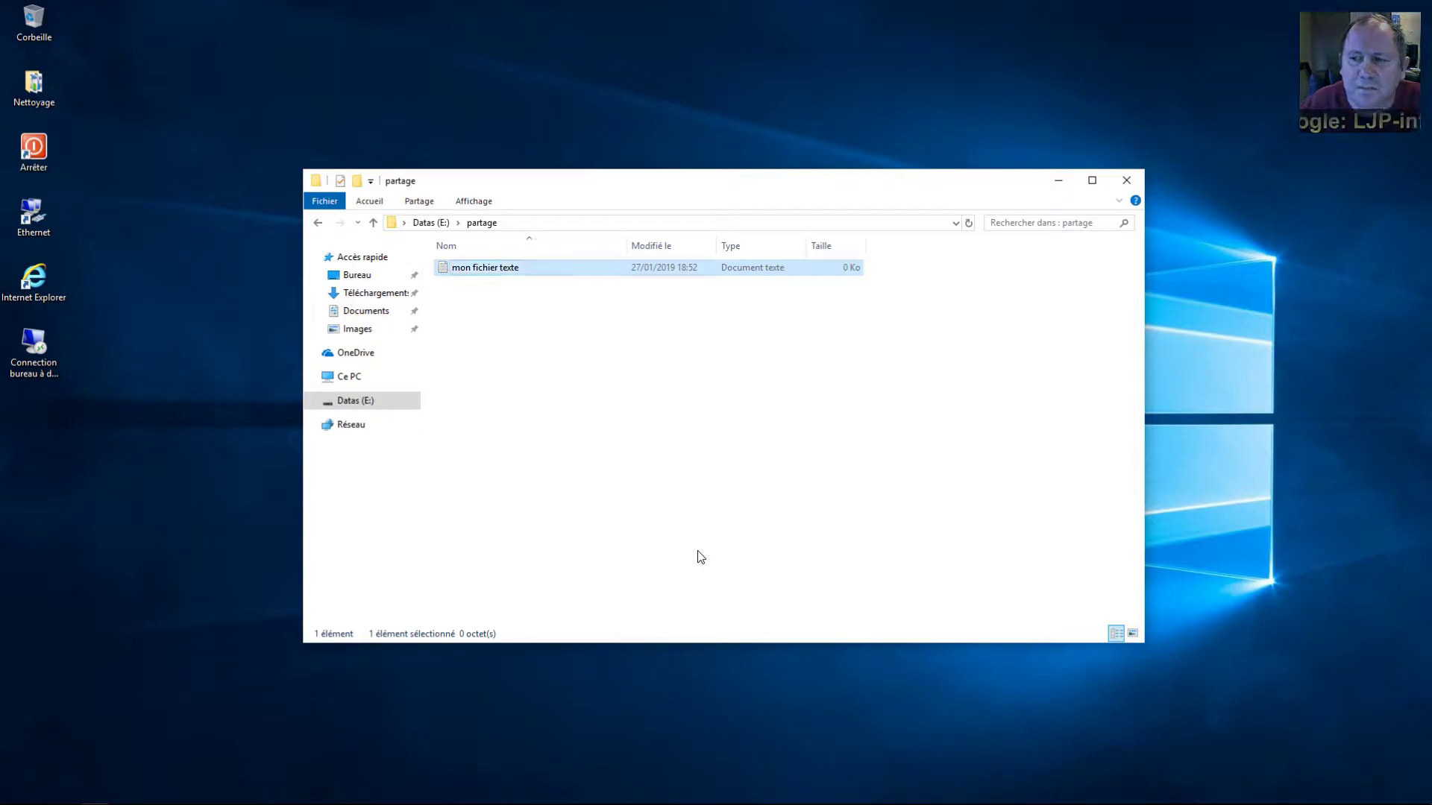
pyautogui.click(437, 224)
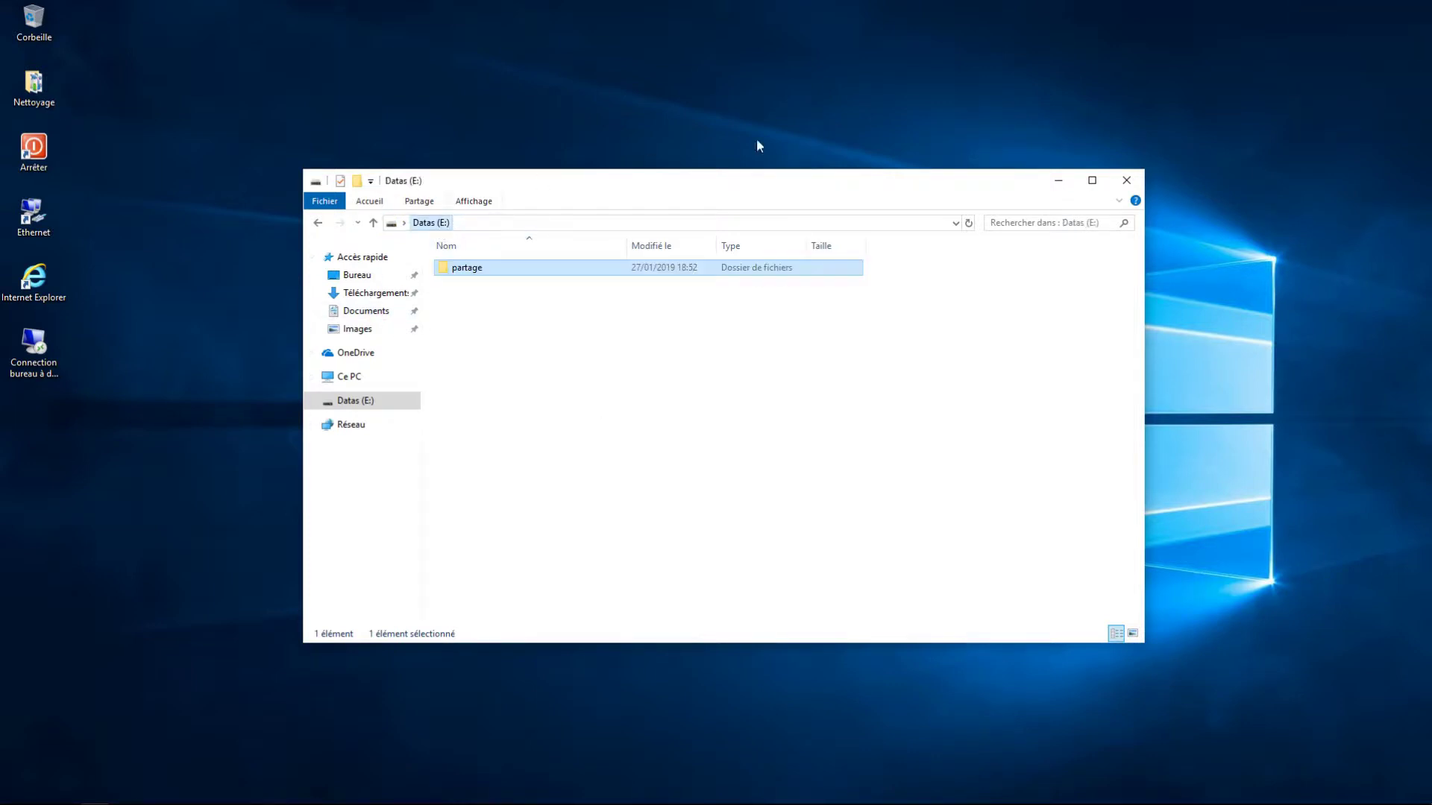
pyautogui.click(1127, 180)
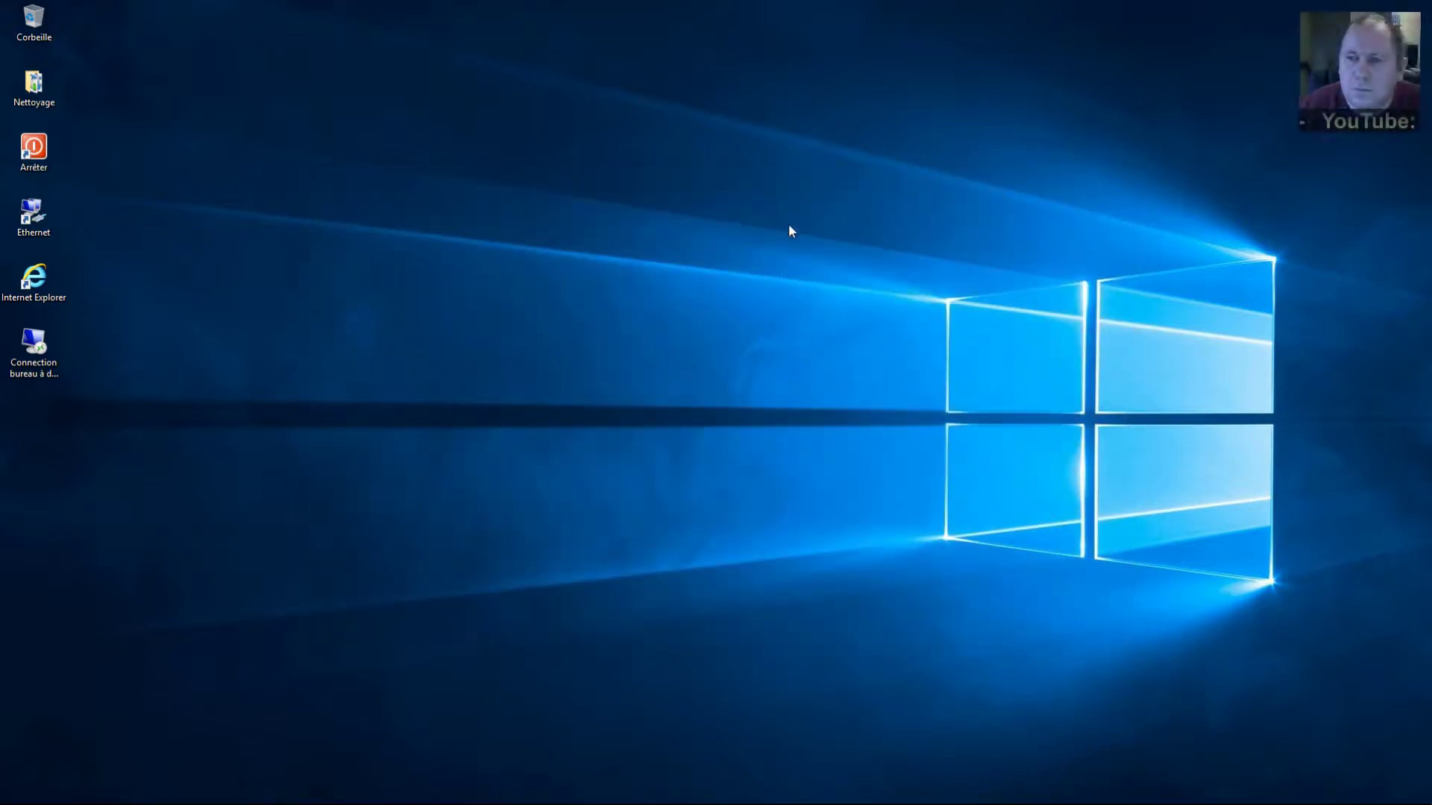
# Connect to 192.168.1.50 via Remote Desktop, centre the session window and enlarge it
pyautogui.click(34, 342)
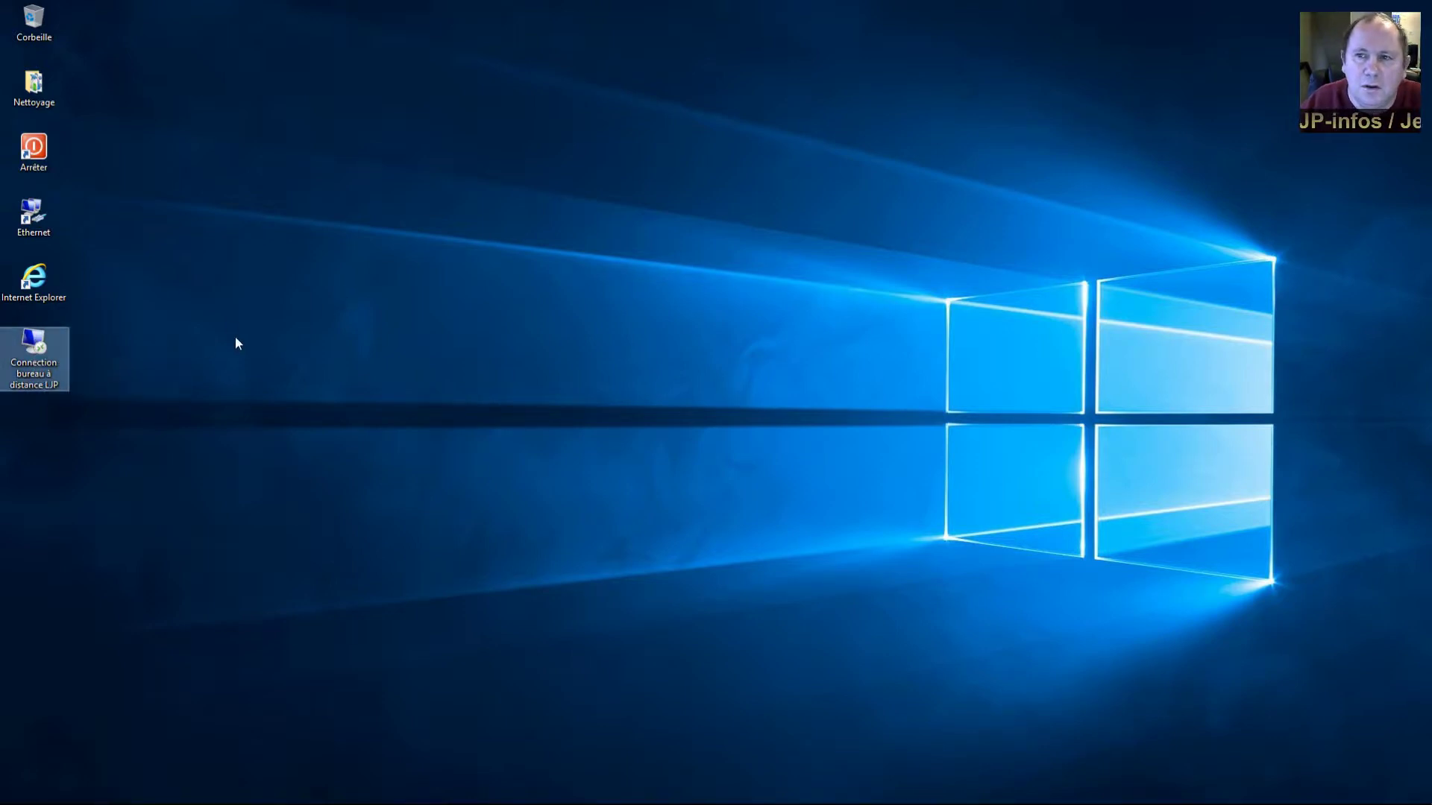
pyautogui.doubleClick(46, 339)
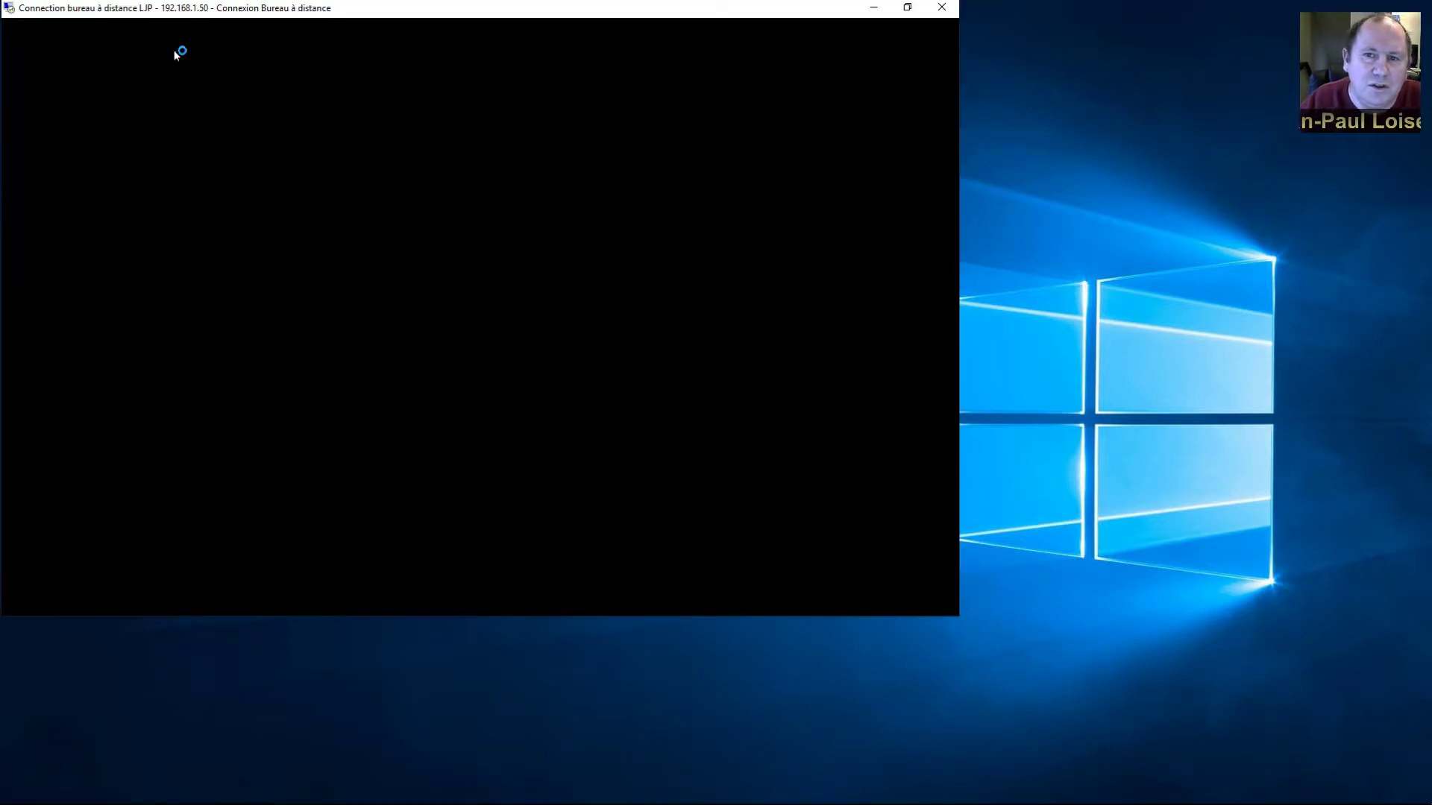
pyautogui.moveTo(171, 12); pyautogui.dragTo(548, 130)
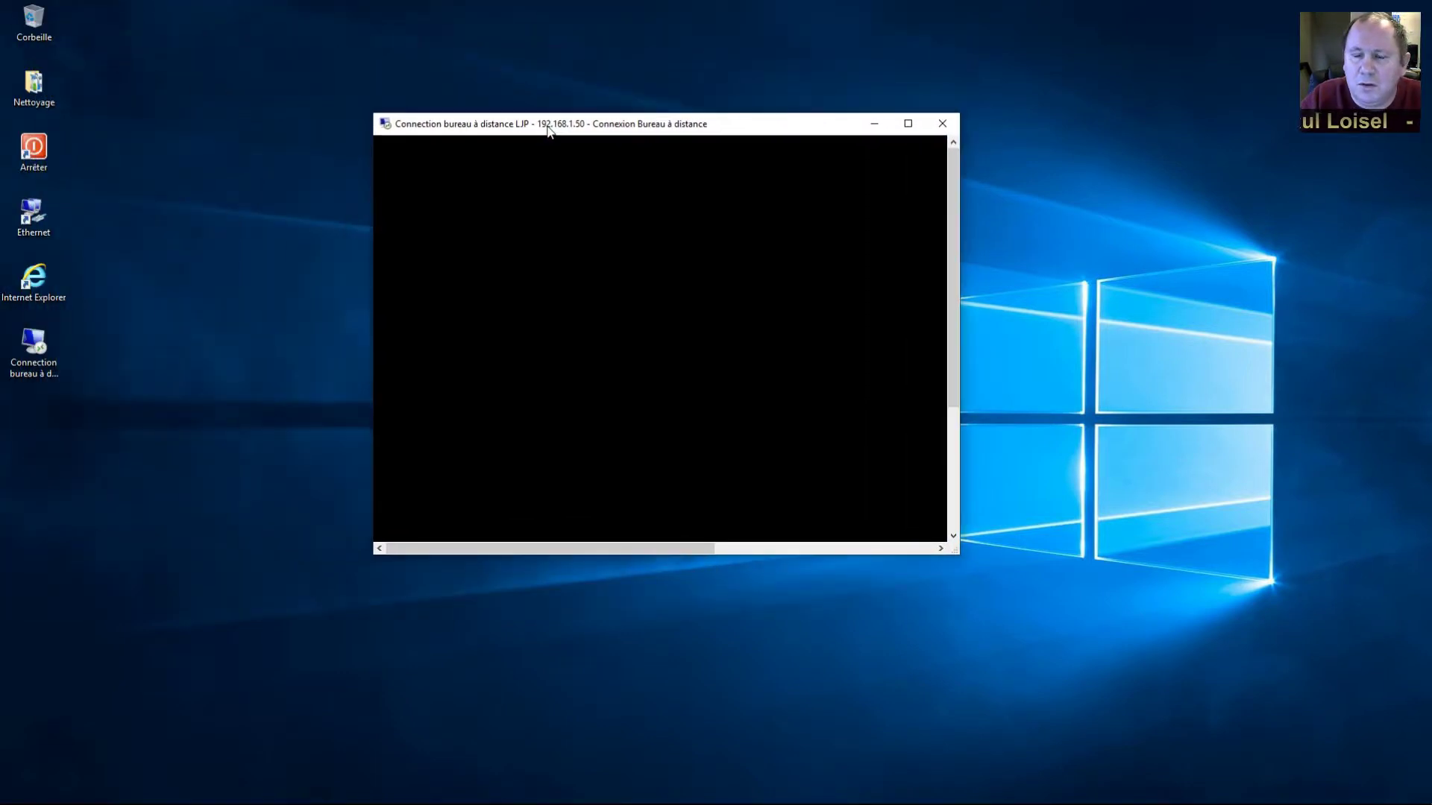
pyautogui.moveTo(958, 553); pyautogui.dragTo(1336, 753)
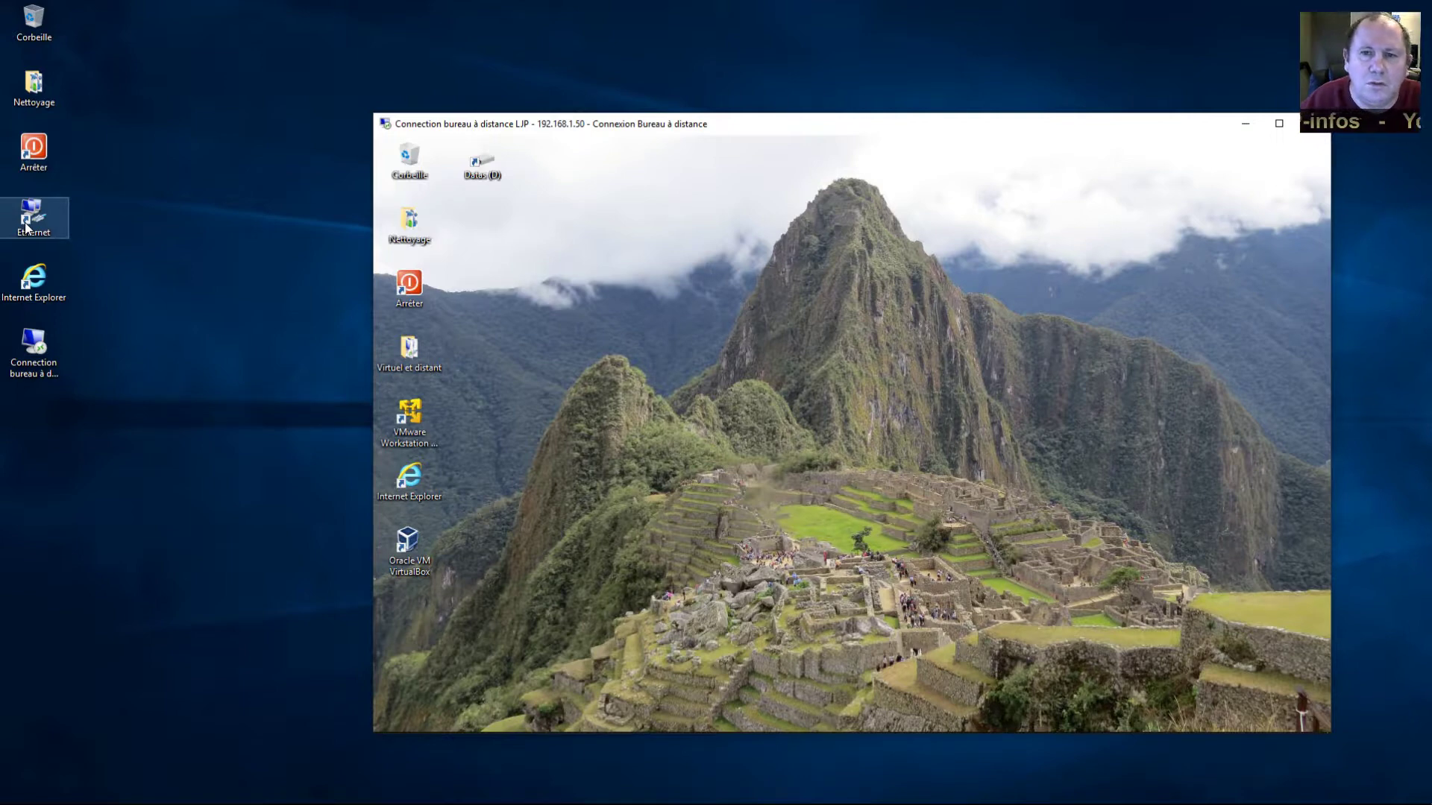
pyautogui.doubleClick(26, 227)
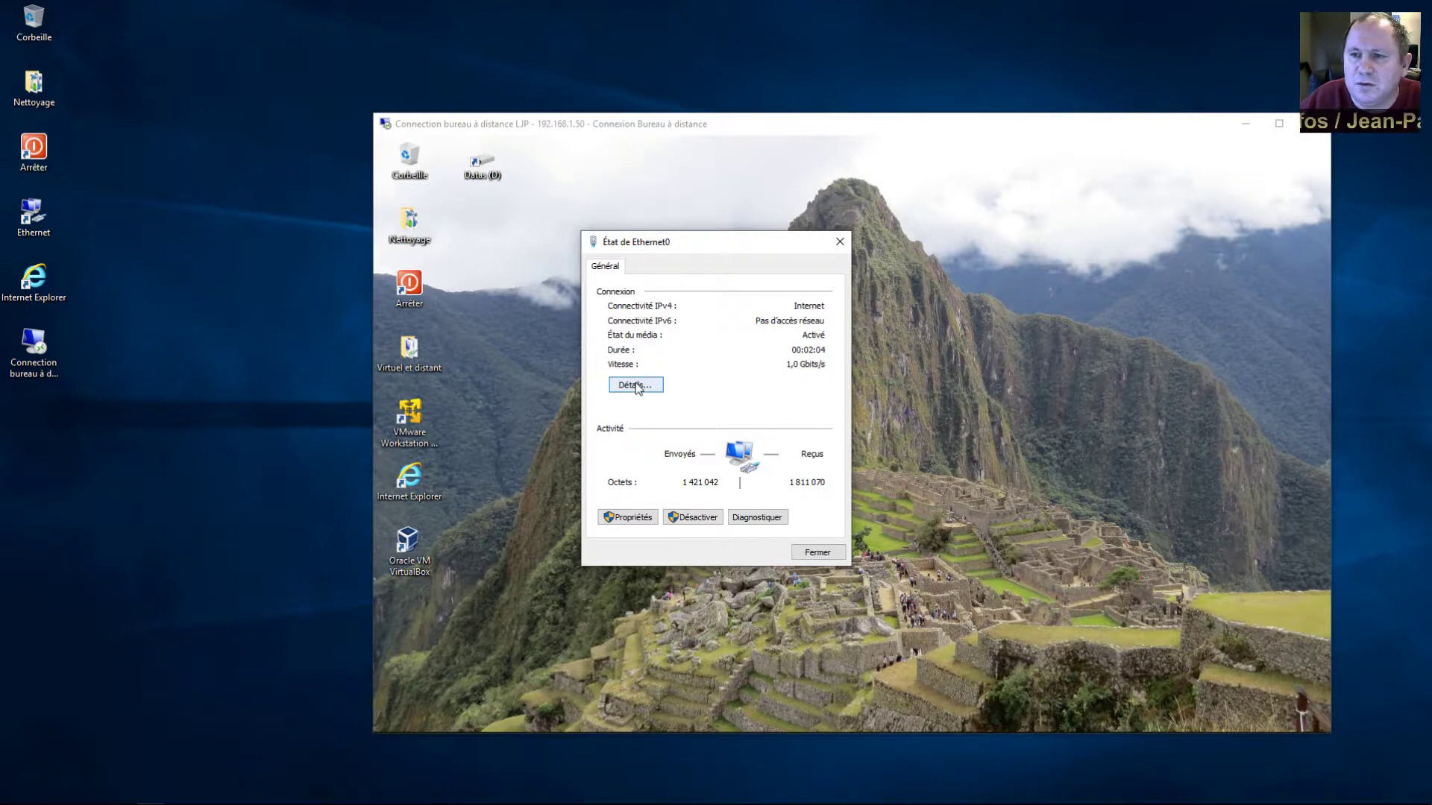
pyautogui.click(635, 385)
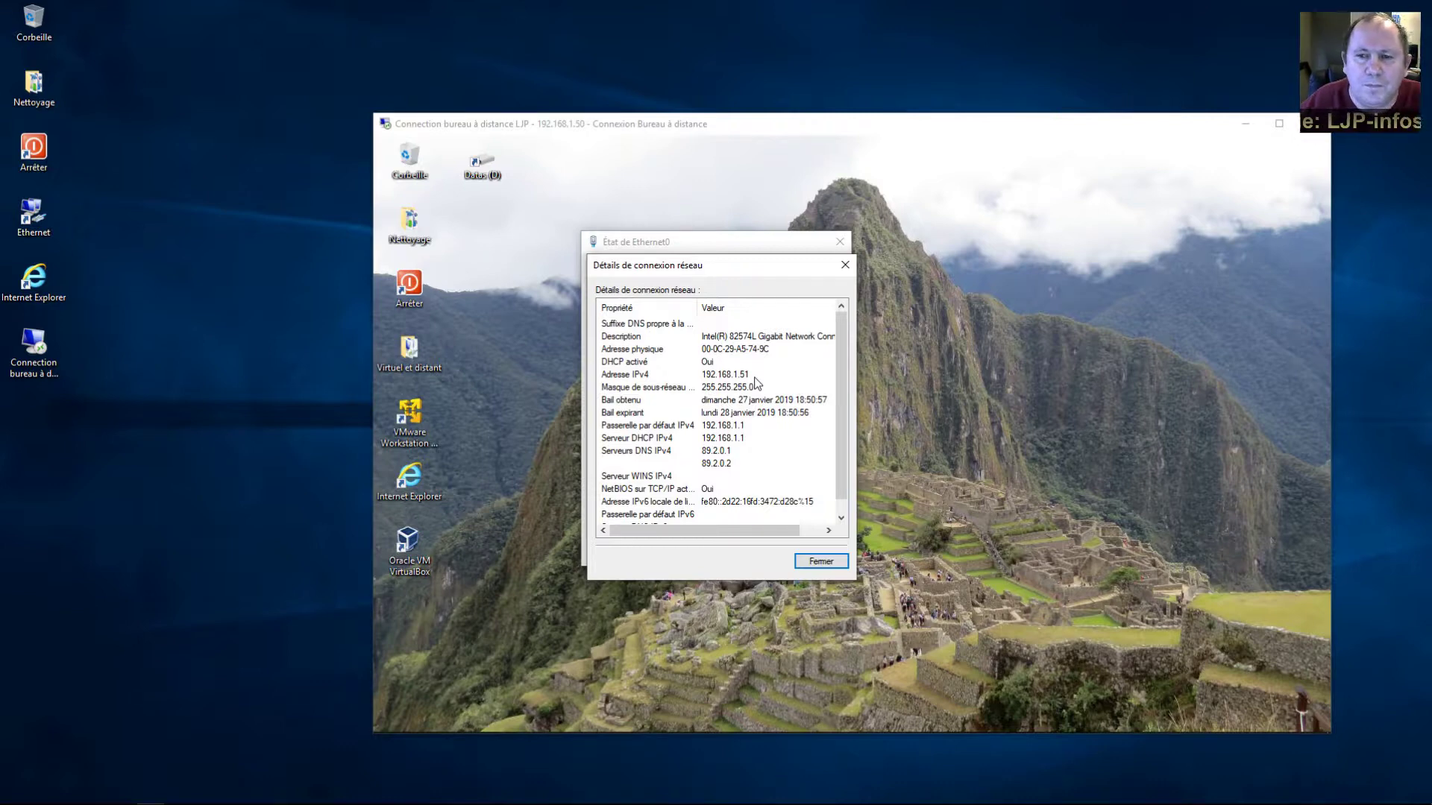
pyautogui.click(845, 265)
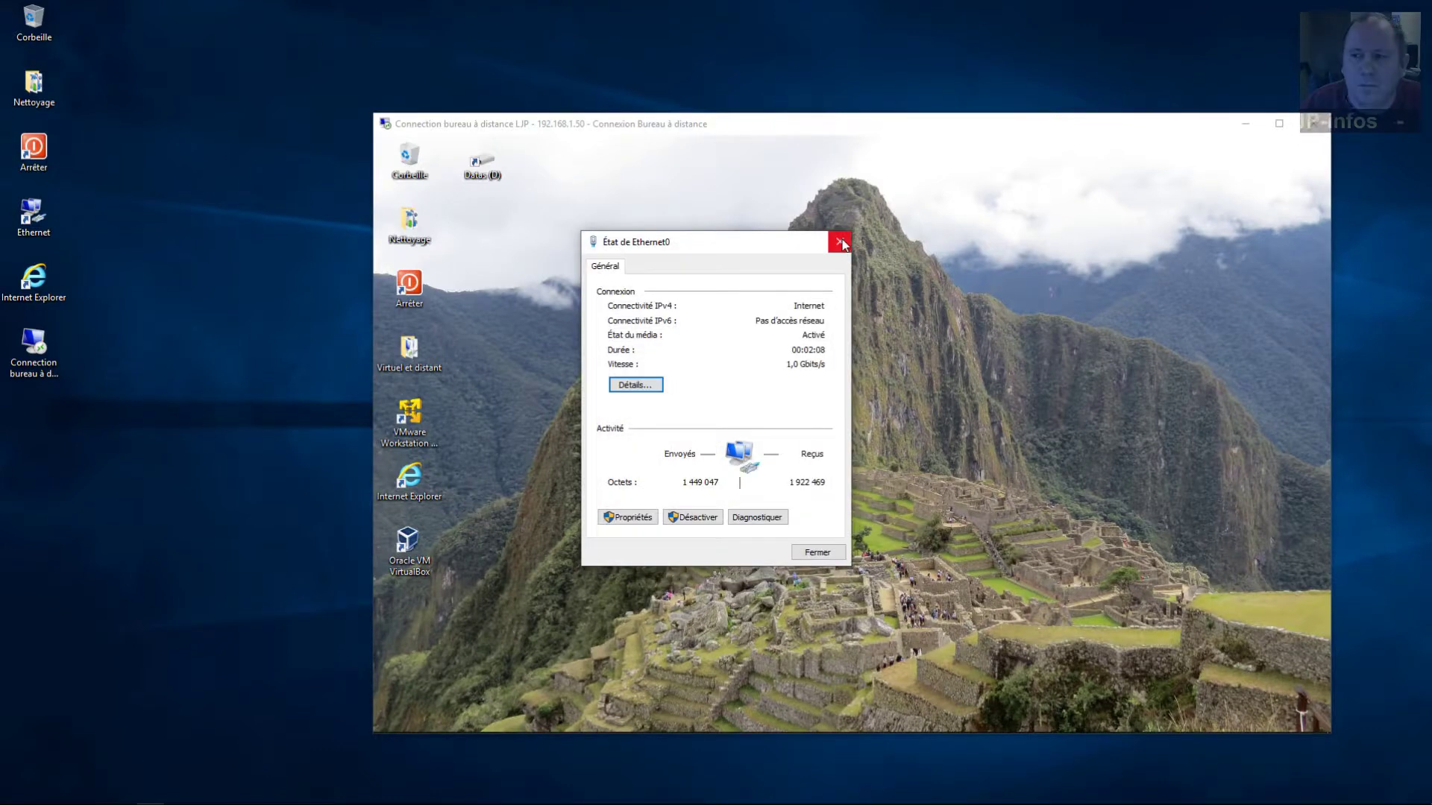
pyautogui.click(840, 242)
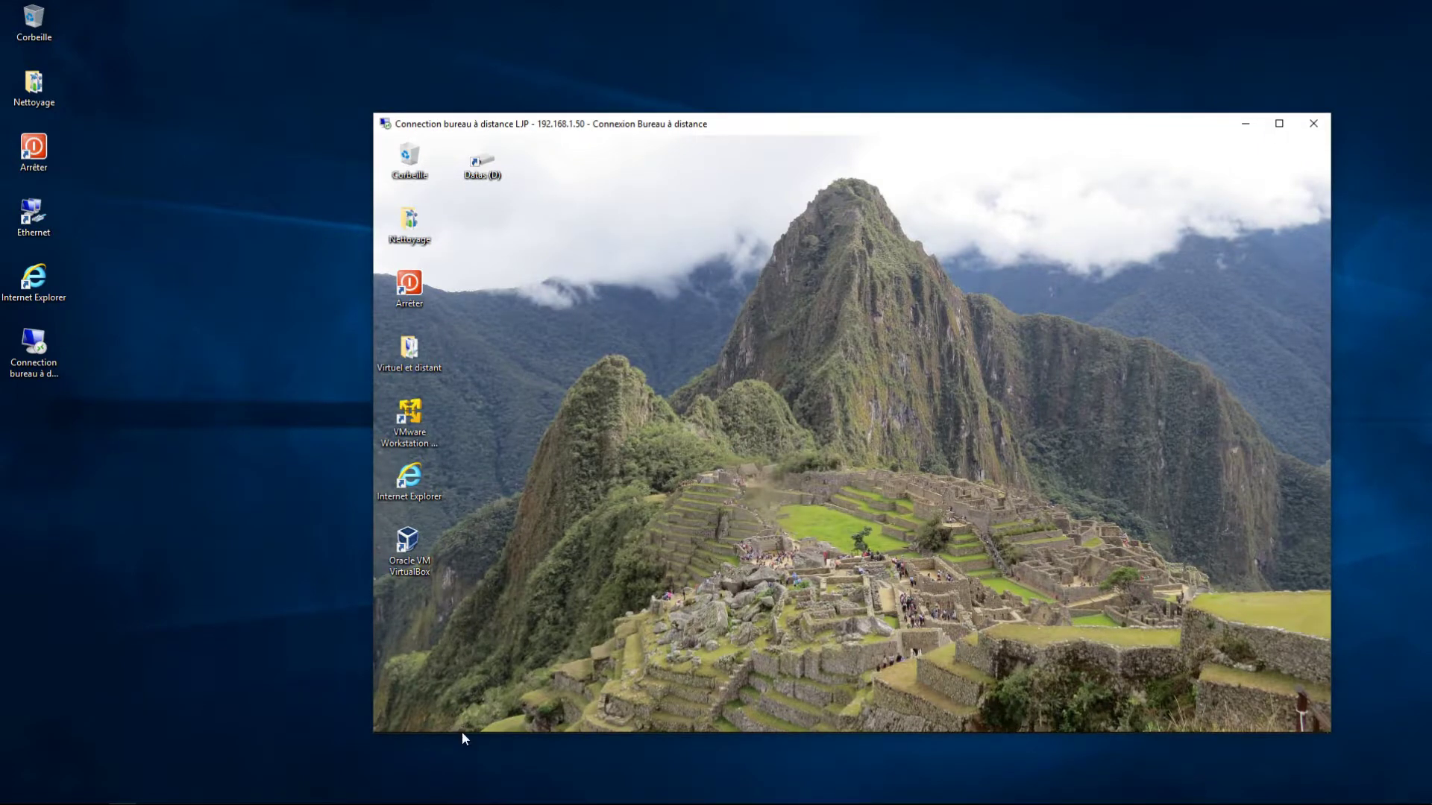
pyautogui.moveTo(463, 732)
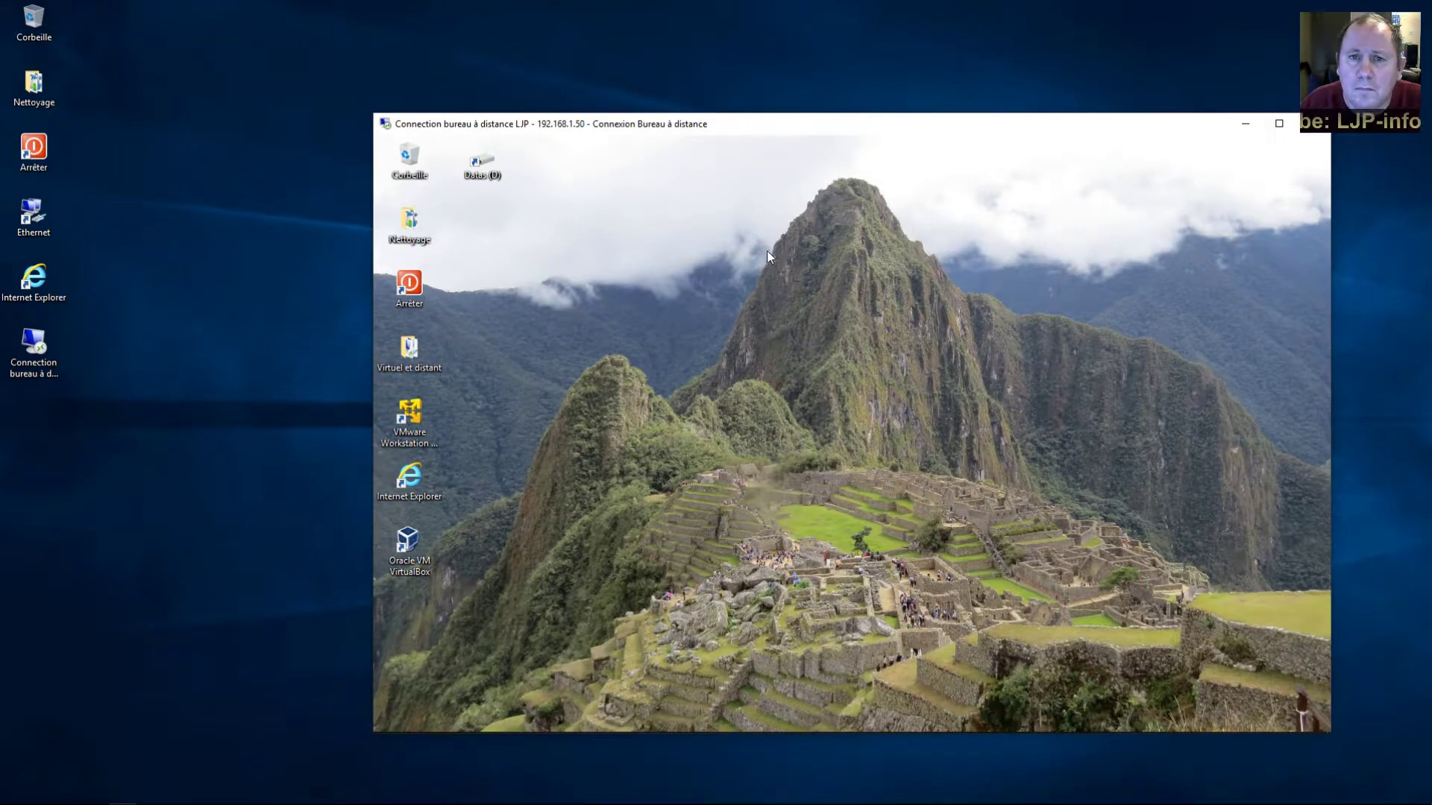
# In a new Explorer window on the remote PC, go to \\192.168.1.51
pyautogui.press('super+e')
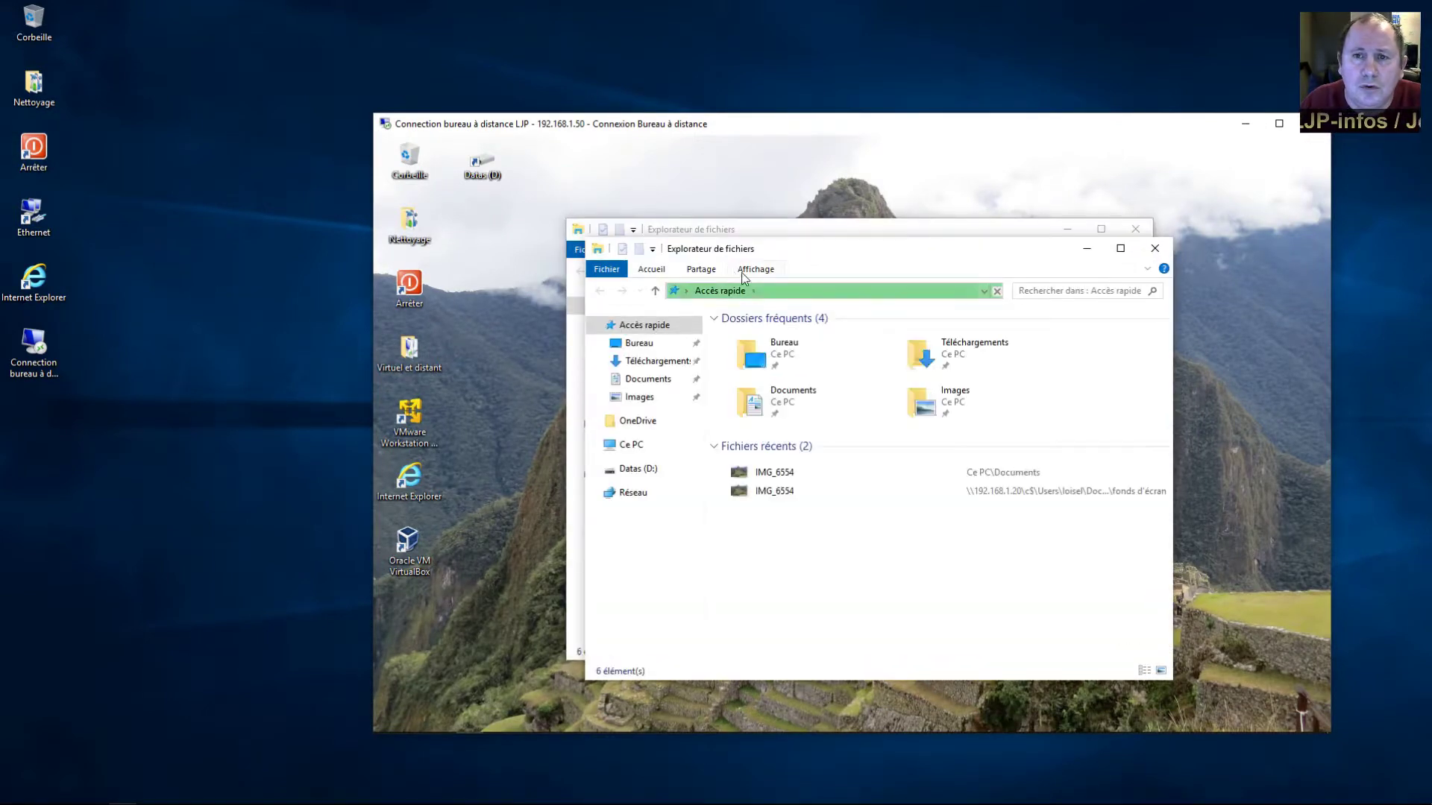
pyautogui.click(830, 294)
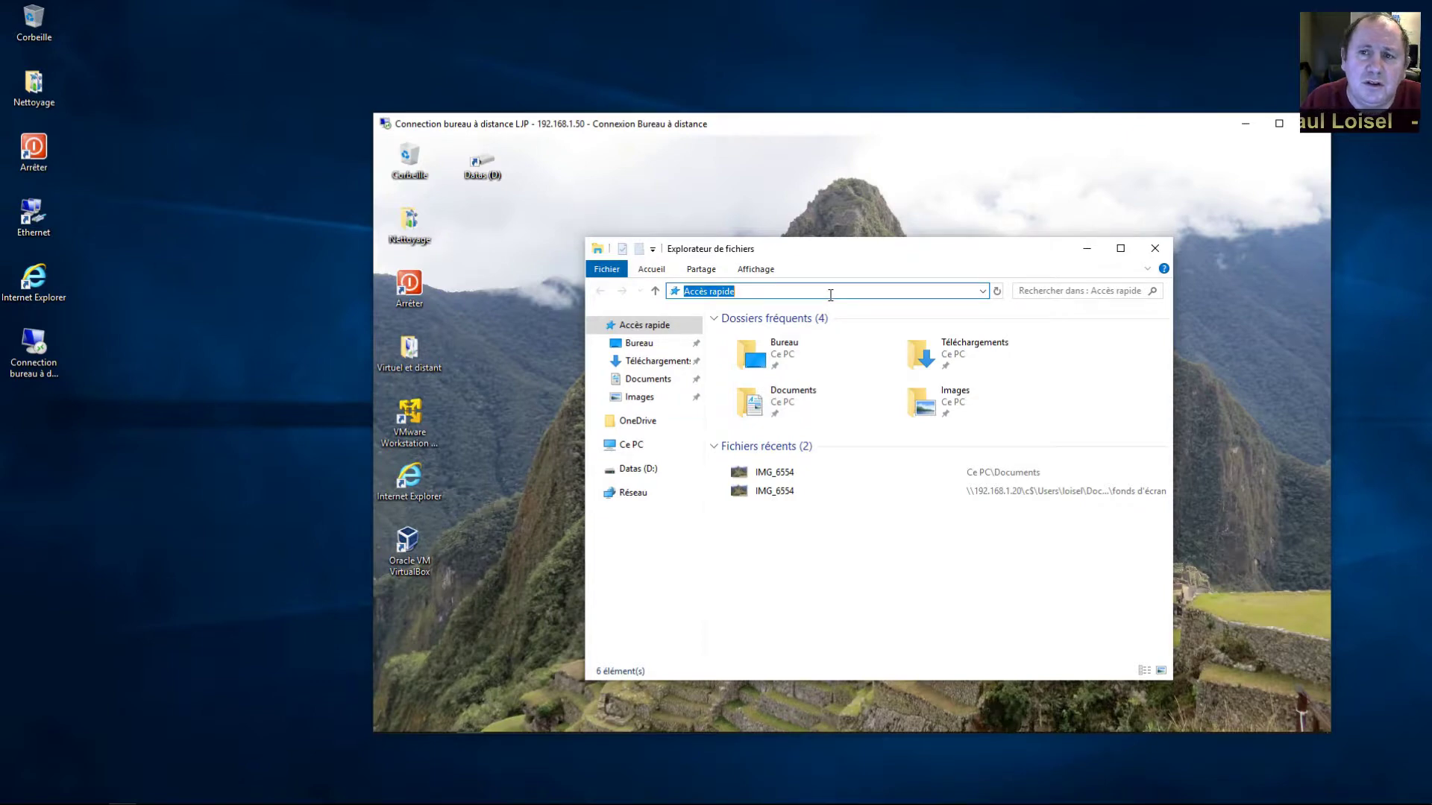
pyautogui.write('\\\\192')
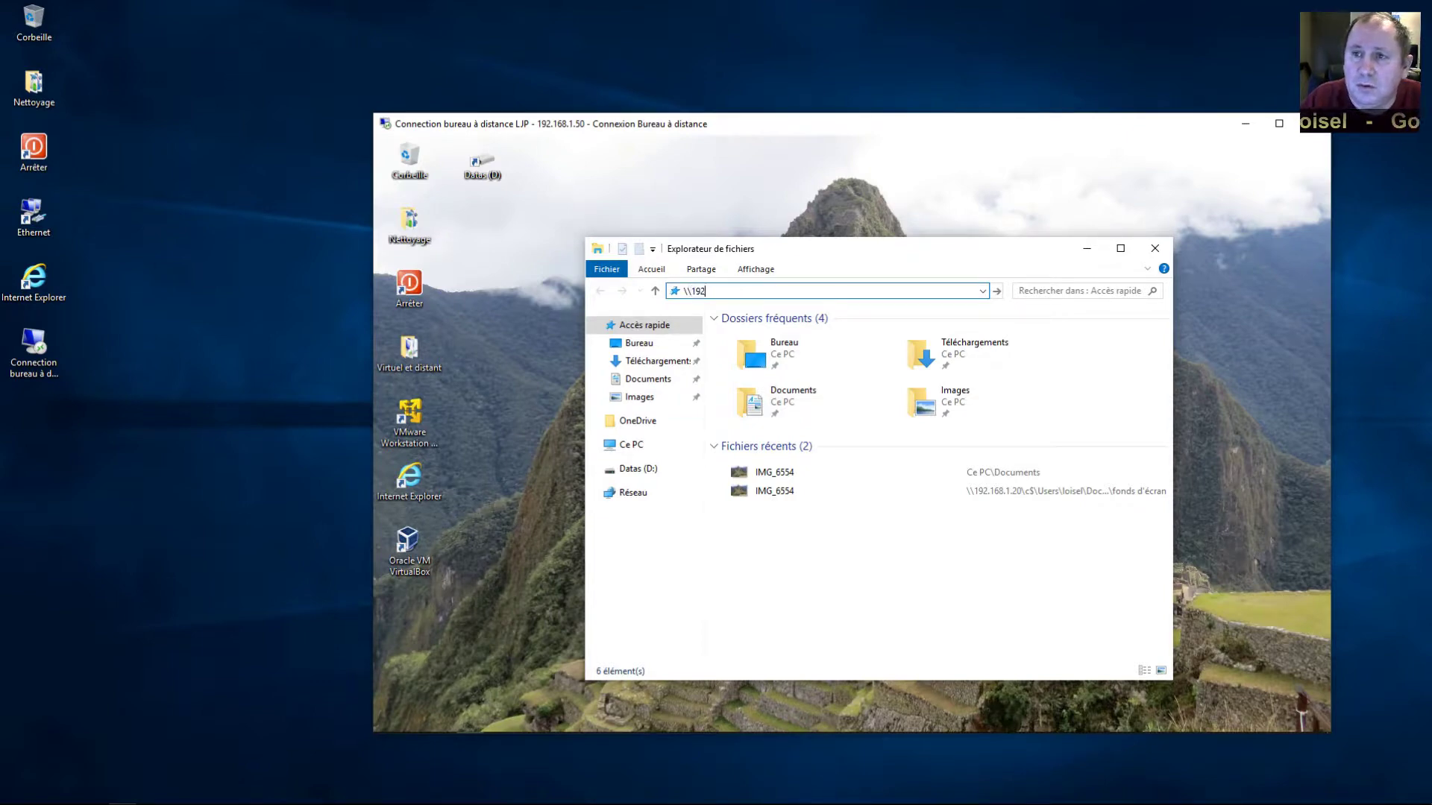
pyautogui.write('.168.1.')
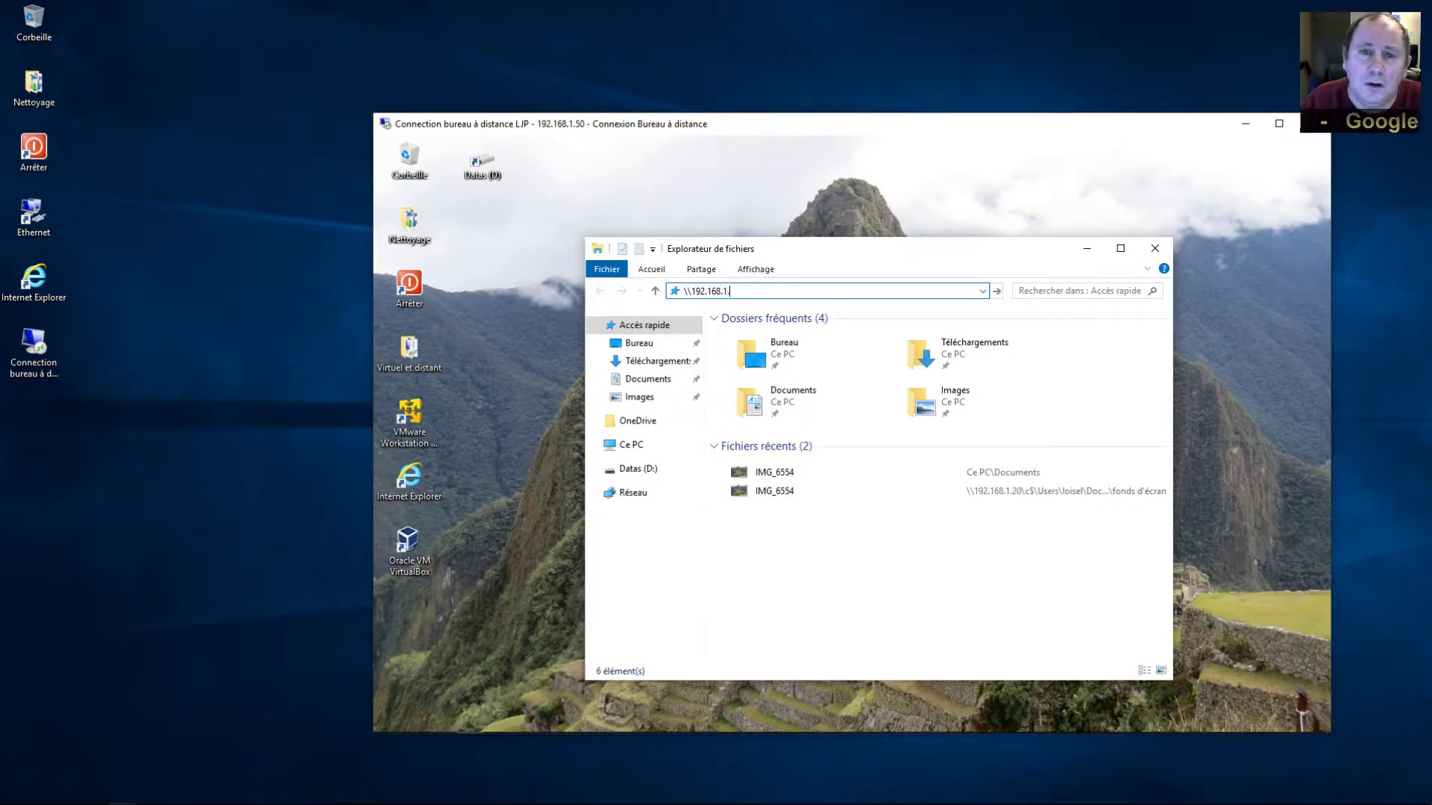
pyautogui.write('51')
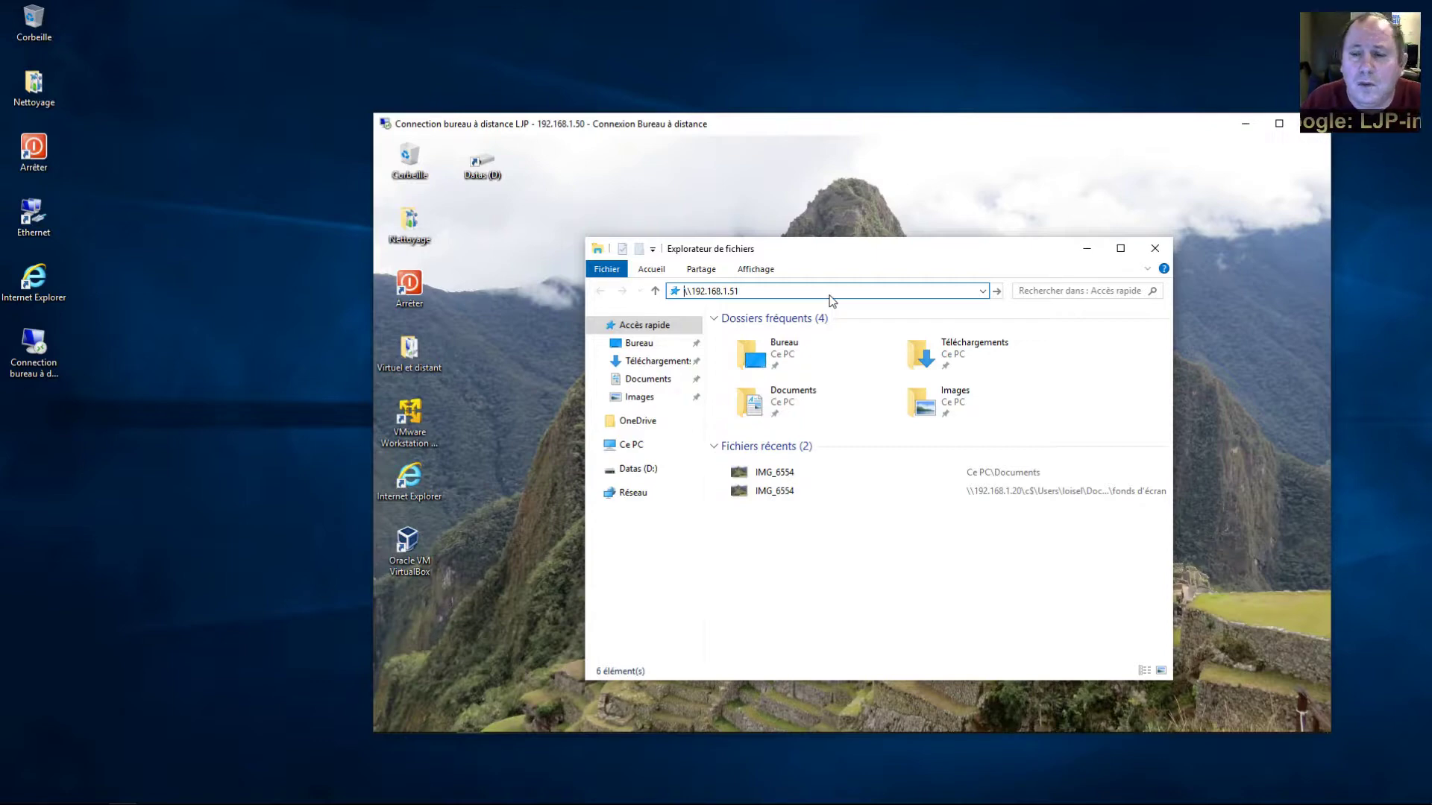
pyautogui.press('Return')
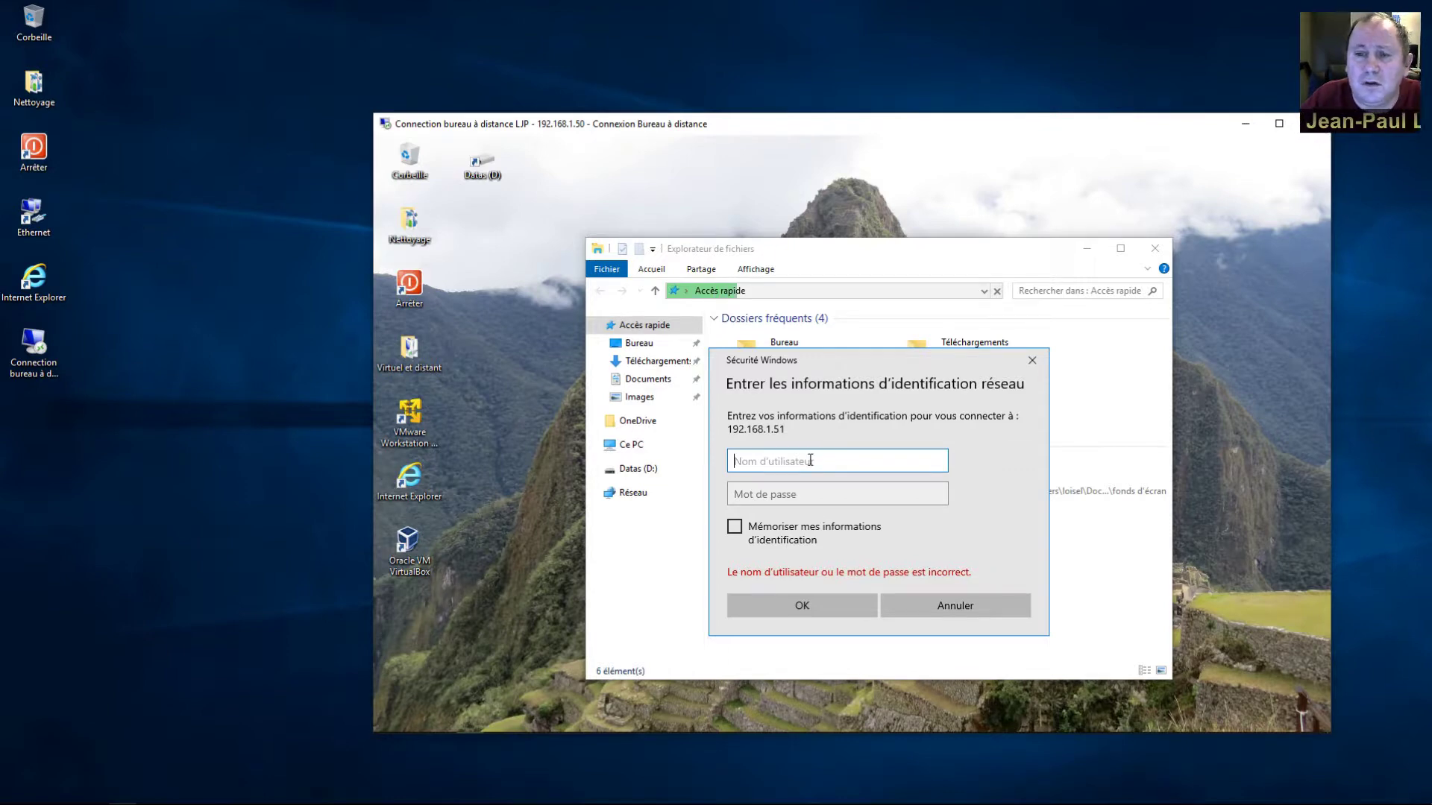
# Submit the user name with an empty password, dismiss the access-denied error, and close Explorer
pyautogui.write('utilisateur')
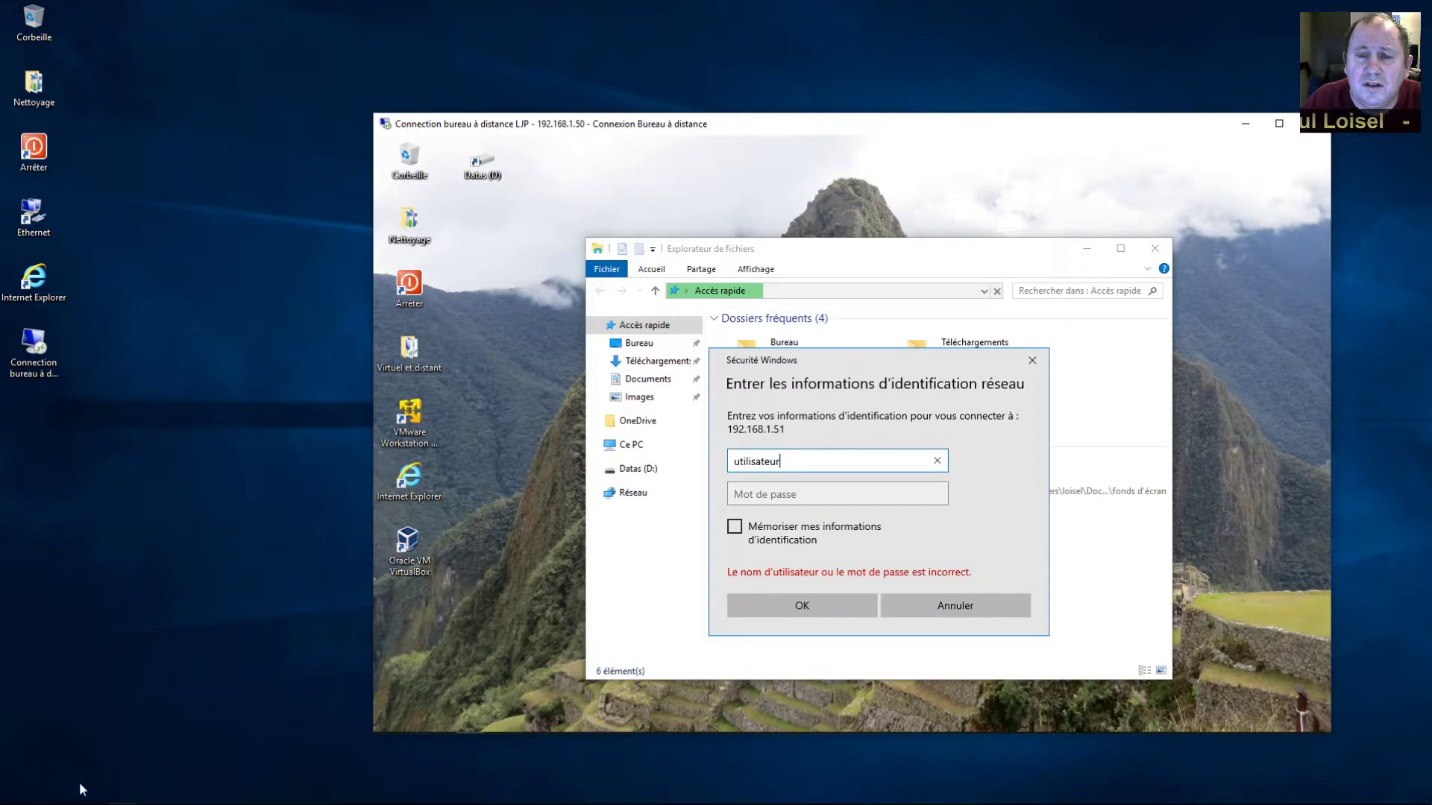
pyautogui.moveTo(119, 803)
pyautogui.click(11, 793)
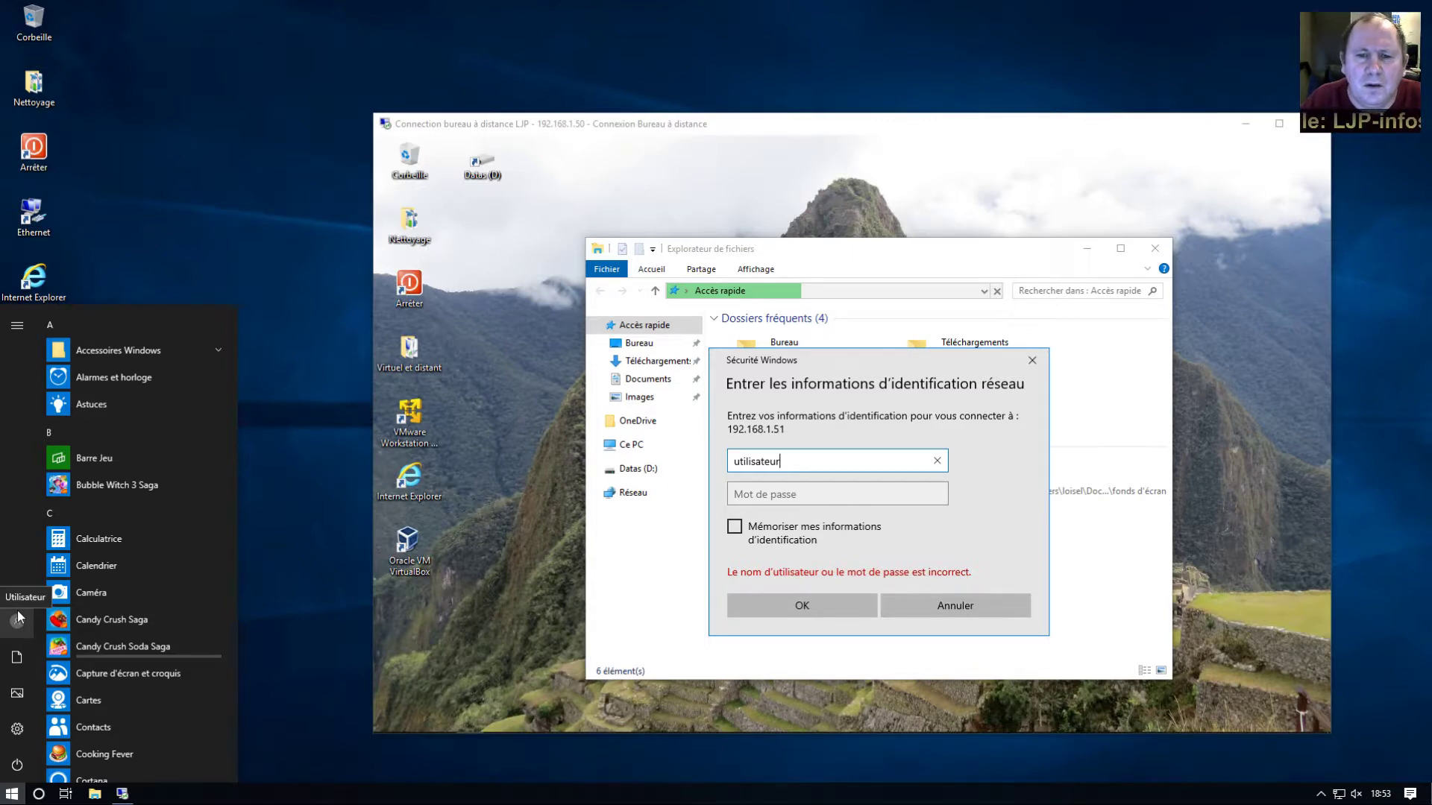
pyautogui.click(762, 497)
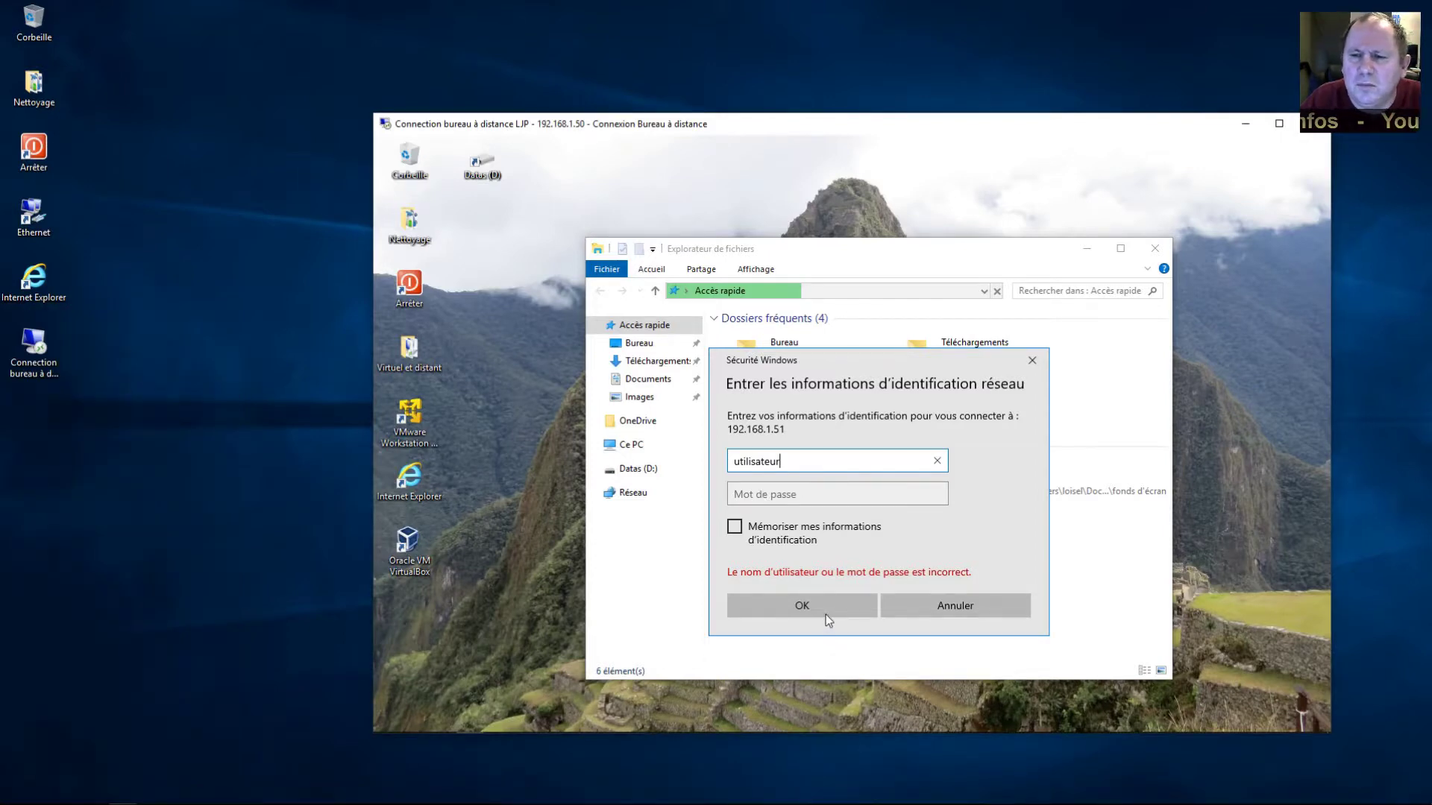
pyautogui.press('Tab')
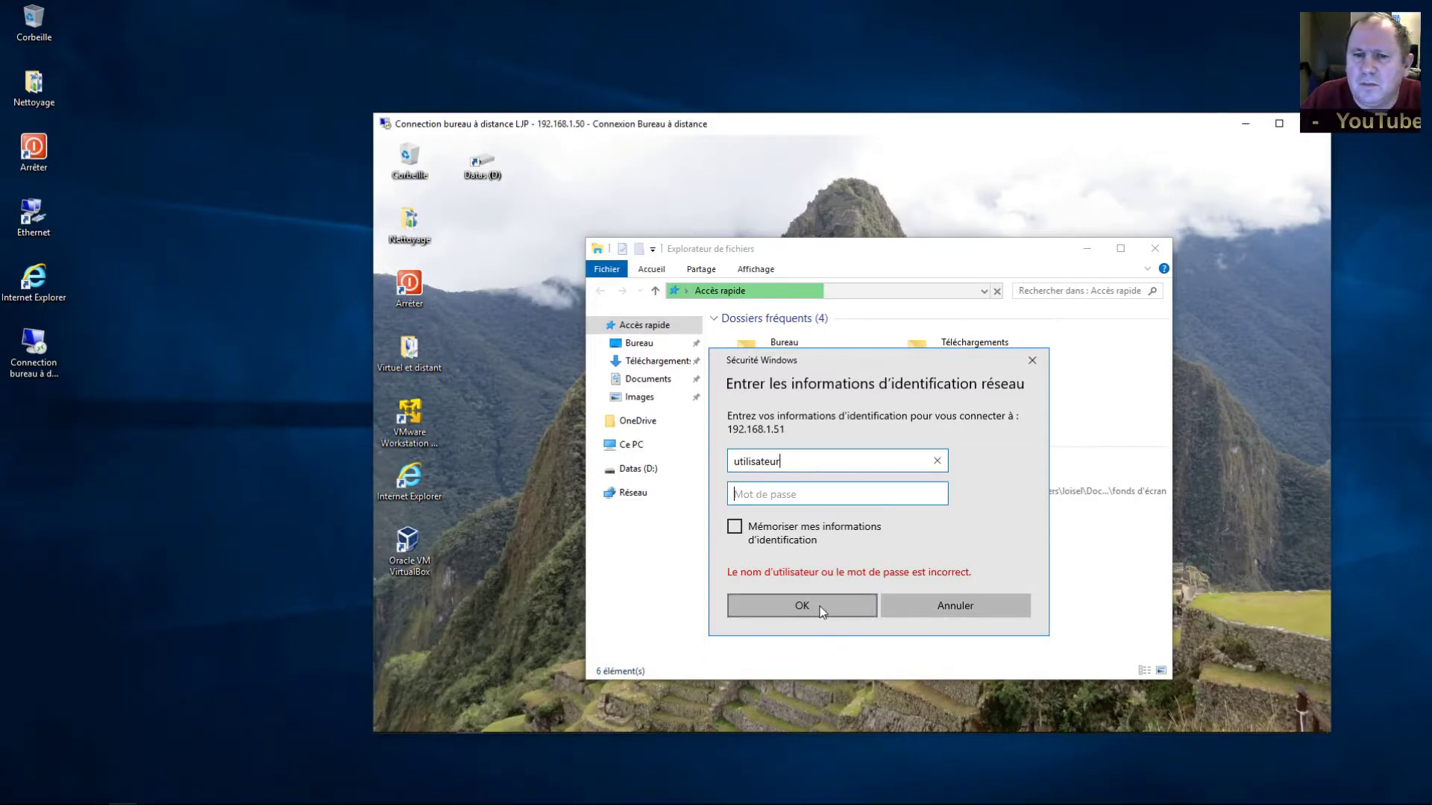
pyautogui.click(811, 608)
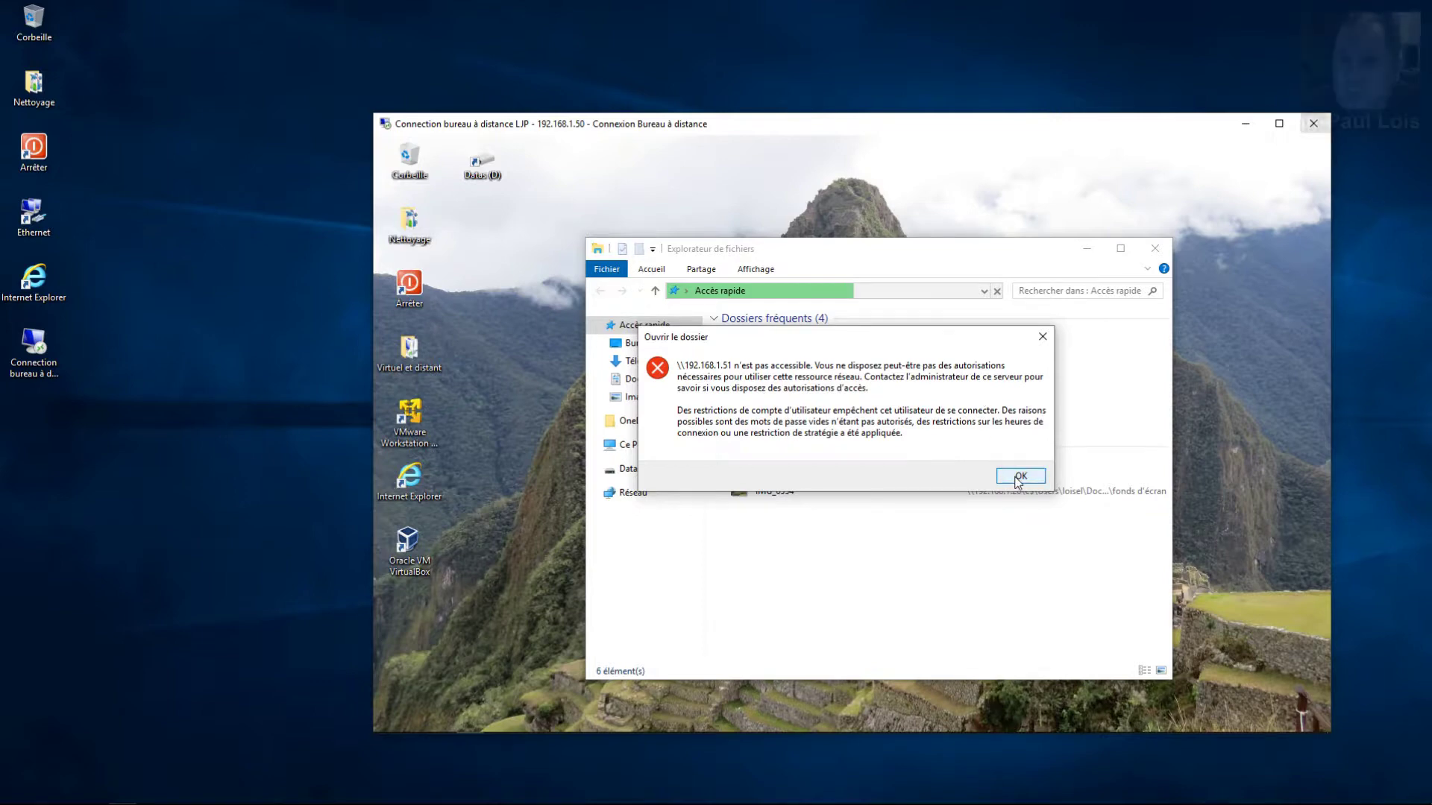
pyautogui.click(1019, 477)
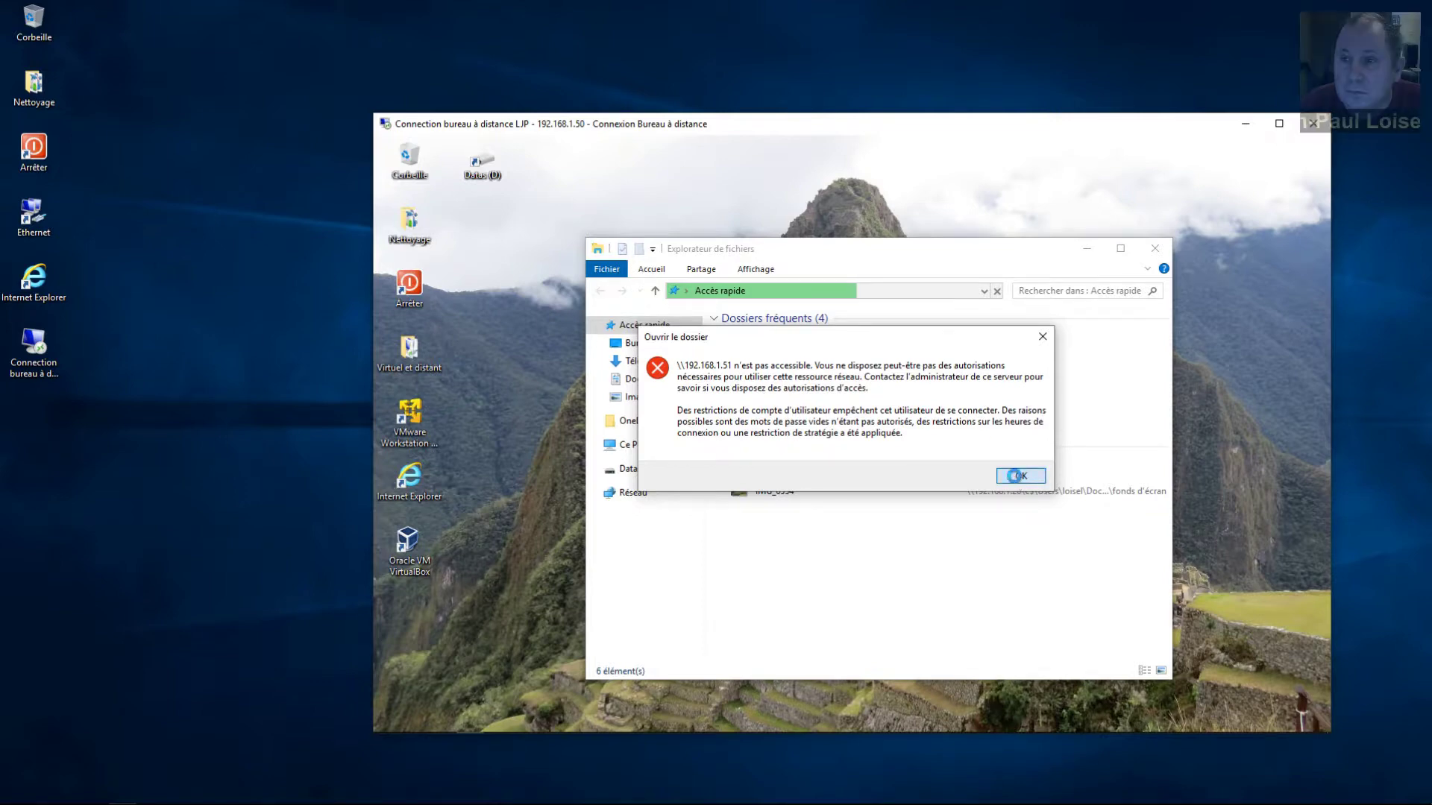
pyautogui.click(1155, 249)
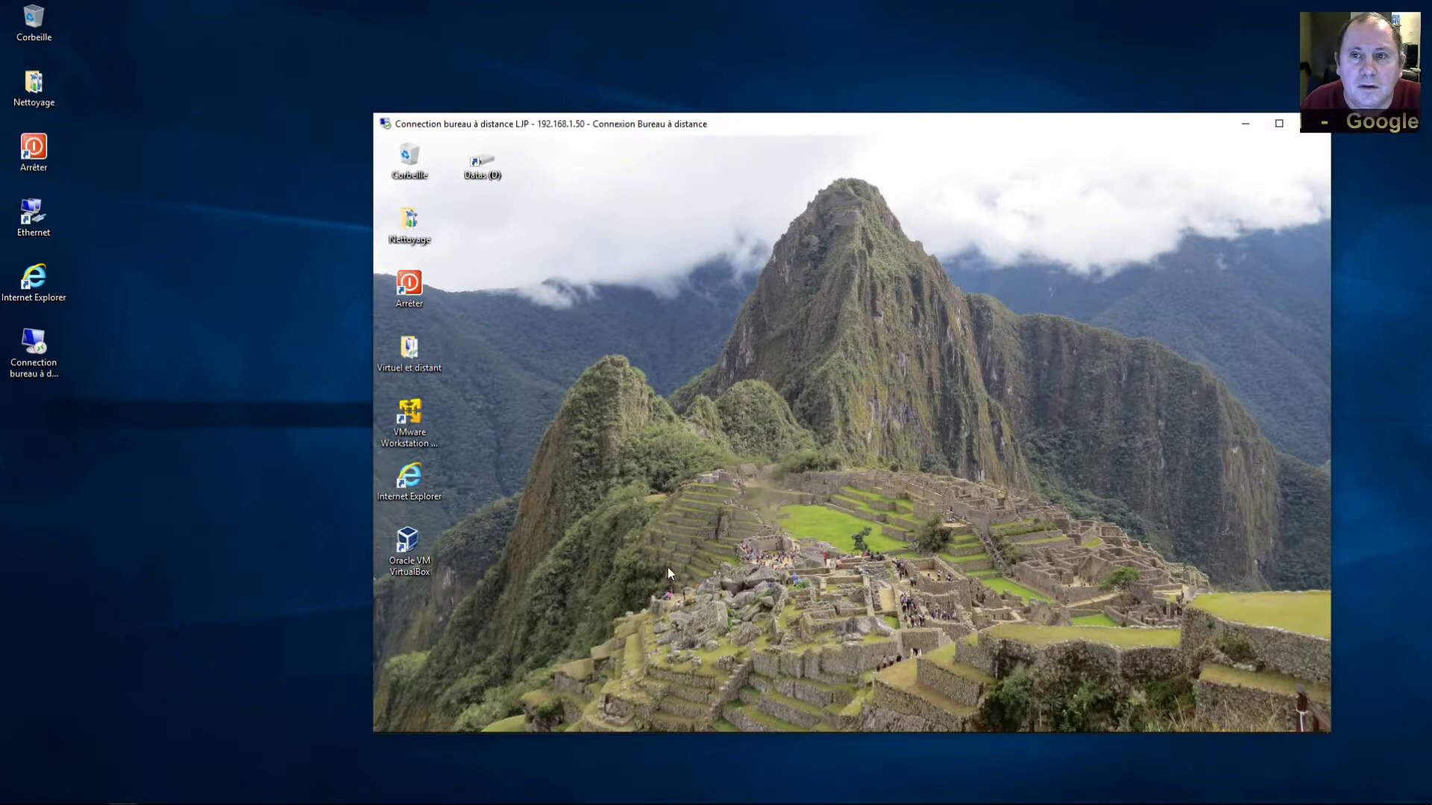
# On the local desktop, replace the blank password with a new six-character one via Ctrl+Alt+Del
pyautogui.click(299, 731)
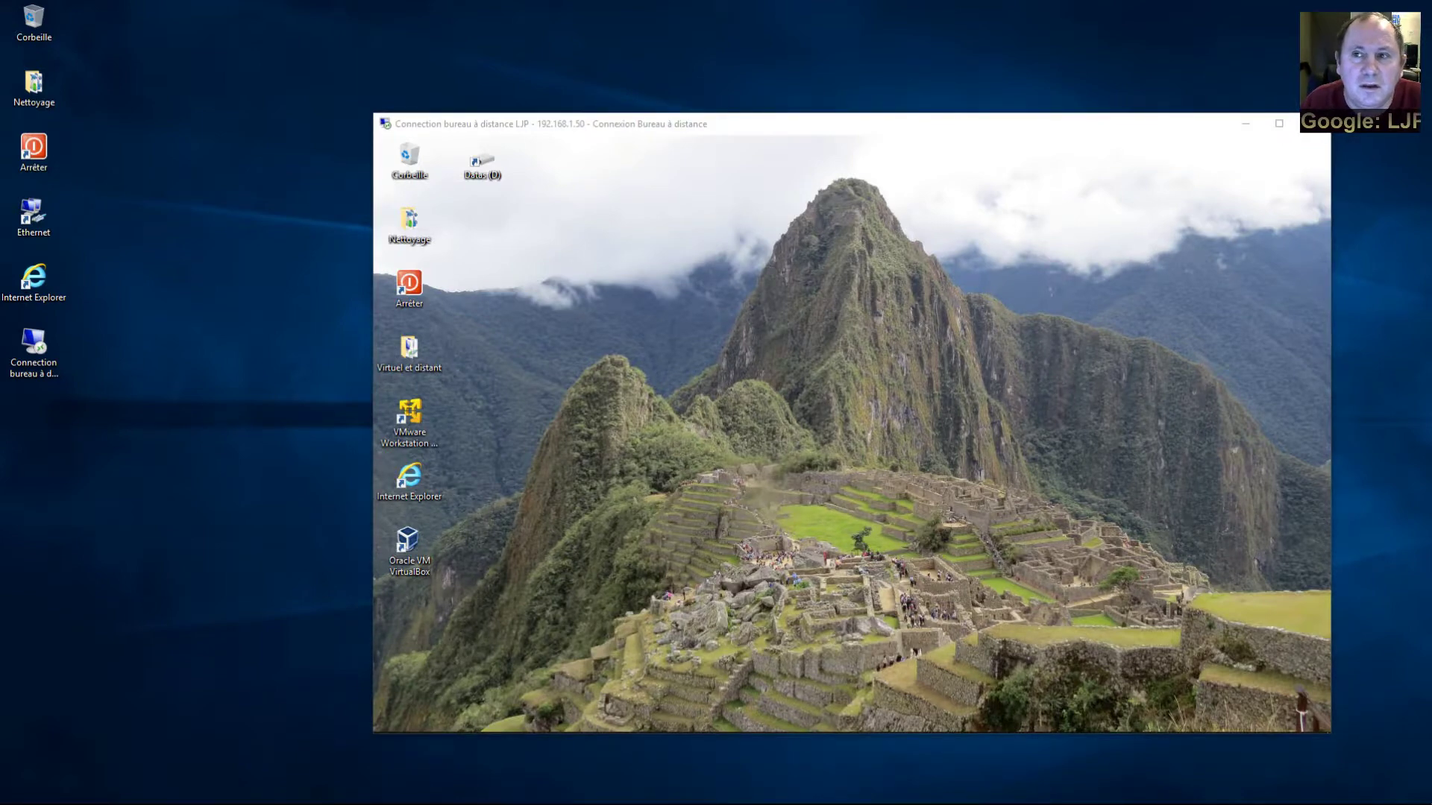
pyautogui.moveTo(325, 799)
pyautogui.press('e')
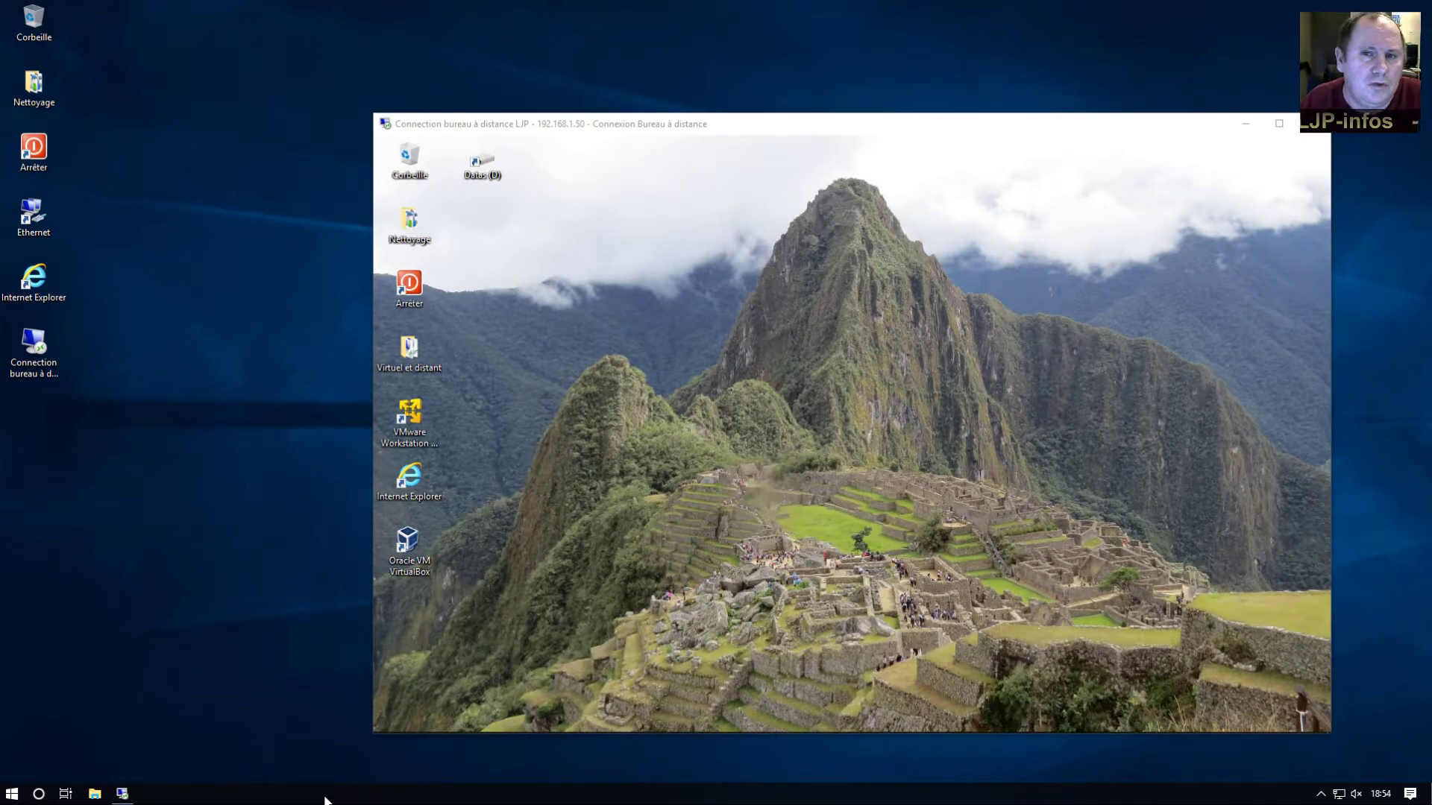
pyautogui.hotkey('ctrl', 'alt', 'Delete')
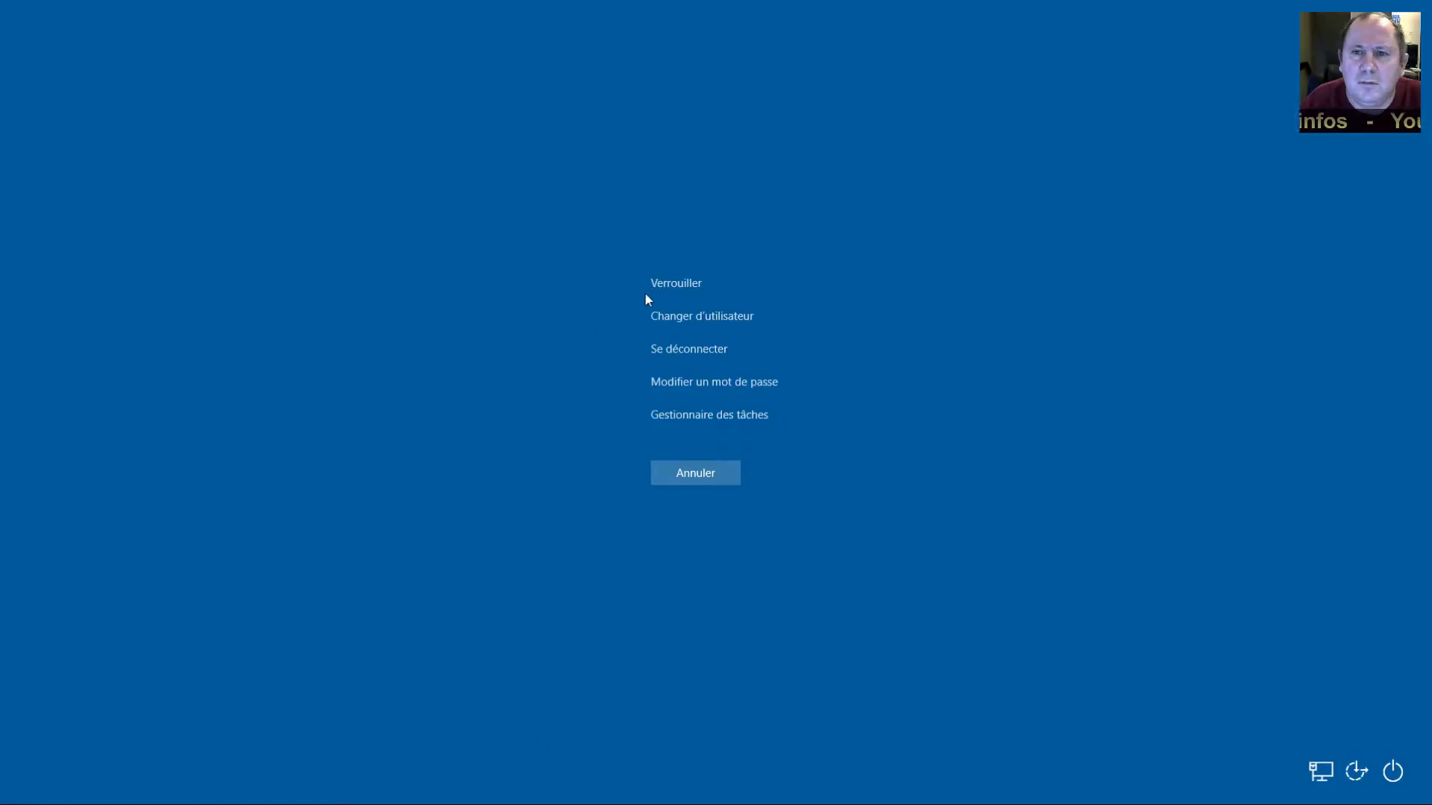
pyautogui.click(672, 380)
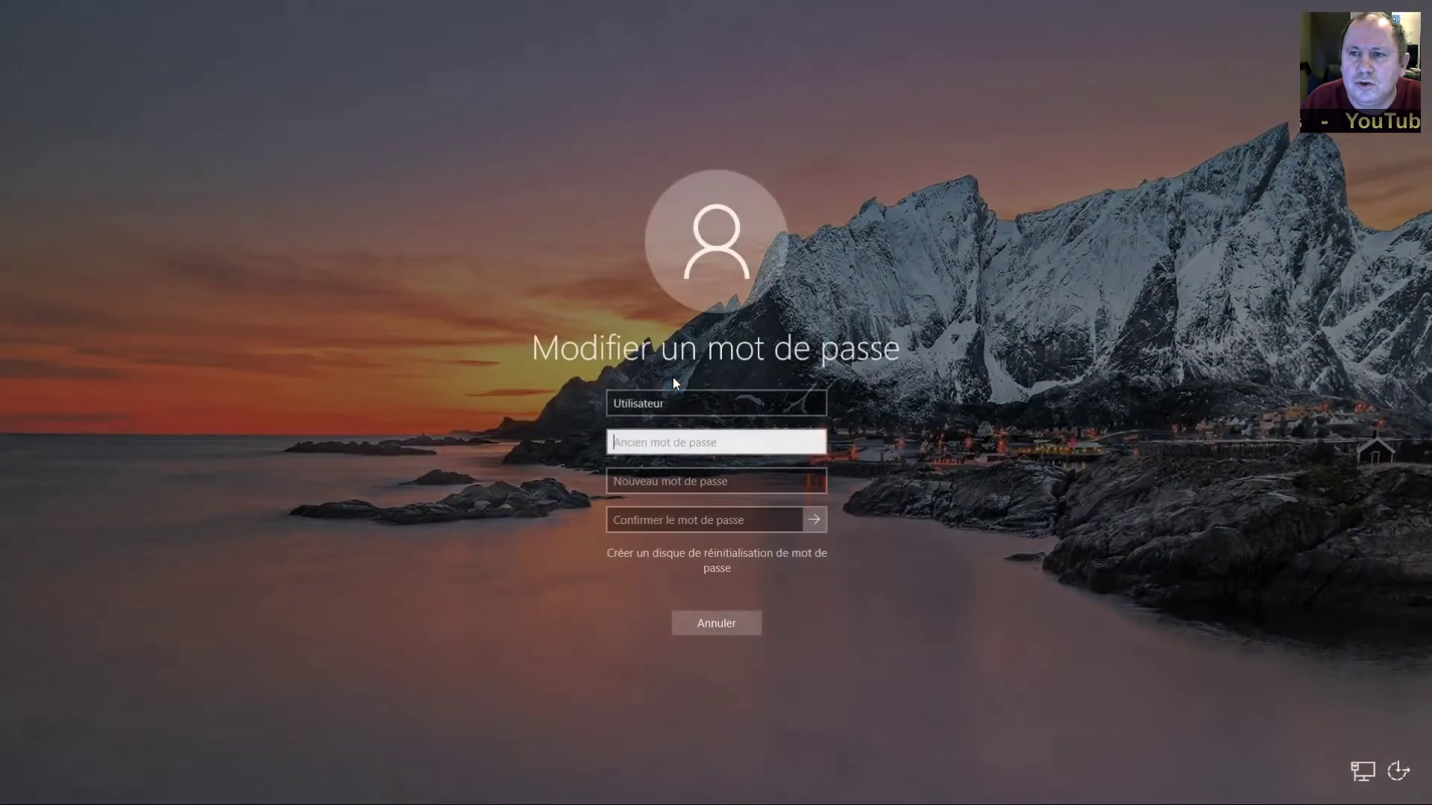
pyautogui.click(668, 483)
pyautogui.write('••••••')
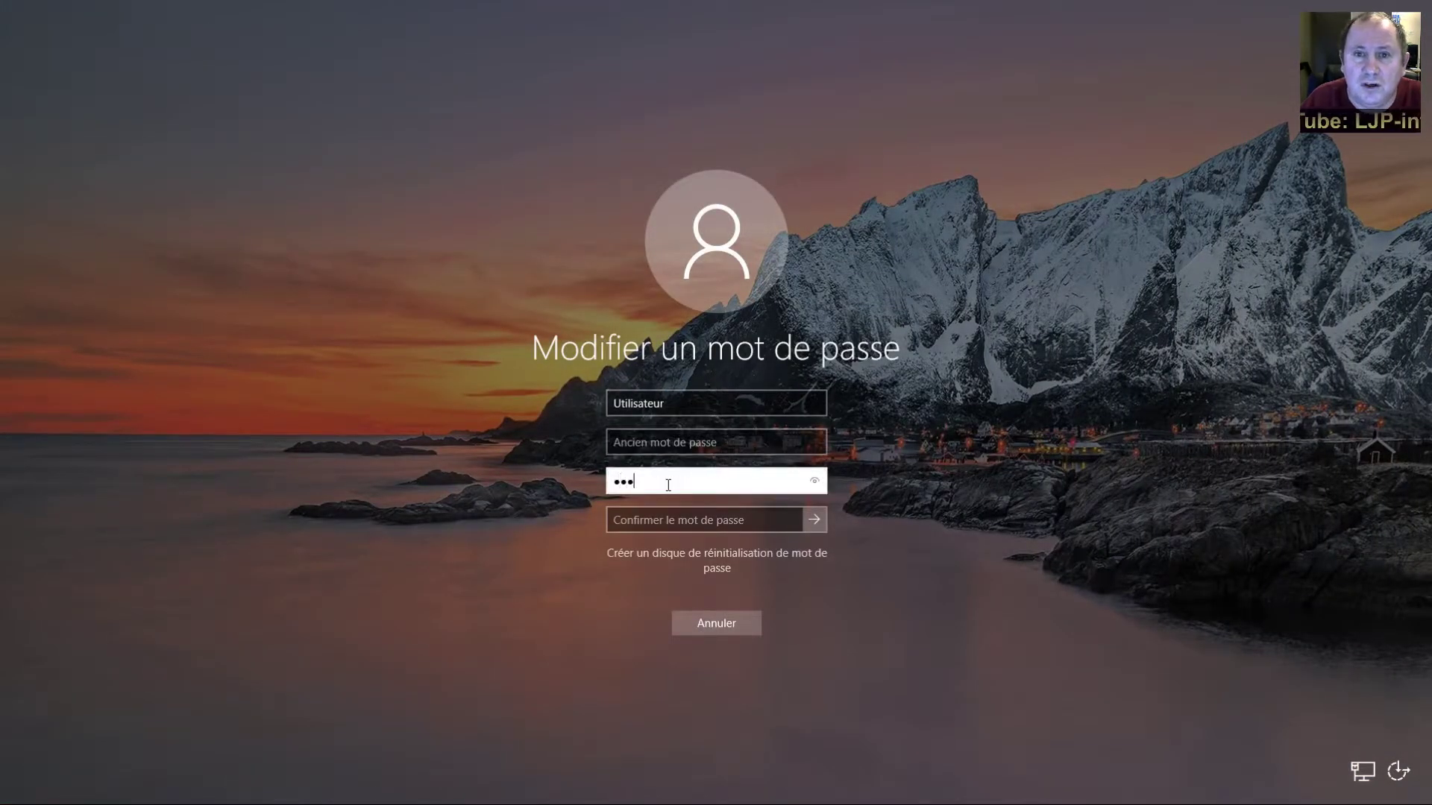
pyautogui.click(668, 520)
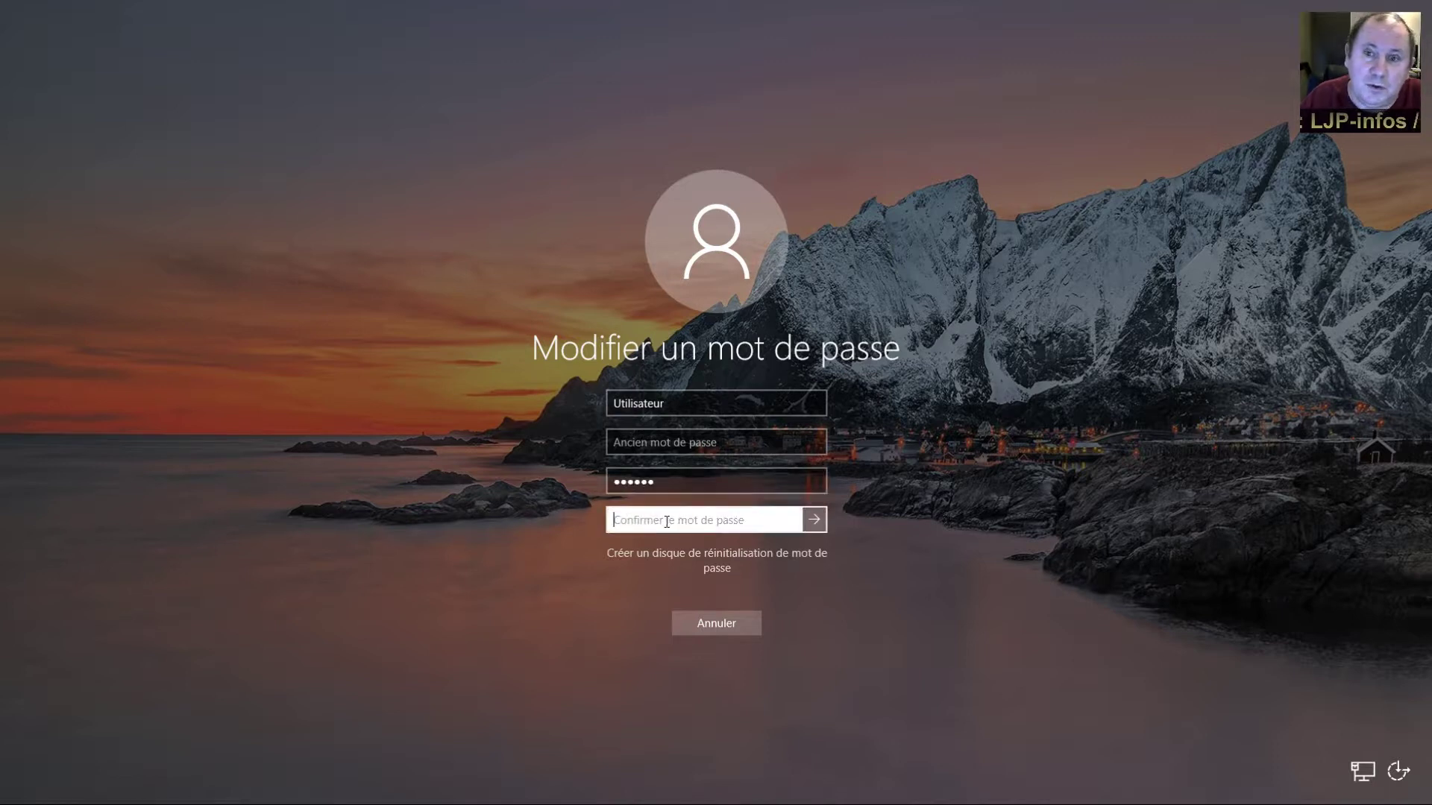
pyautogui.write('••••••')
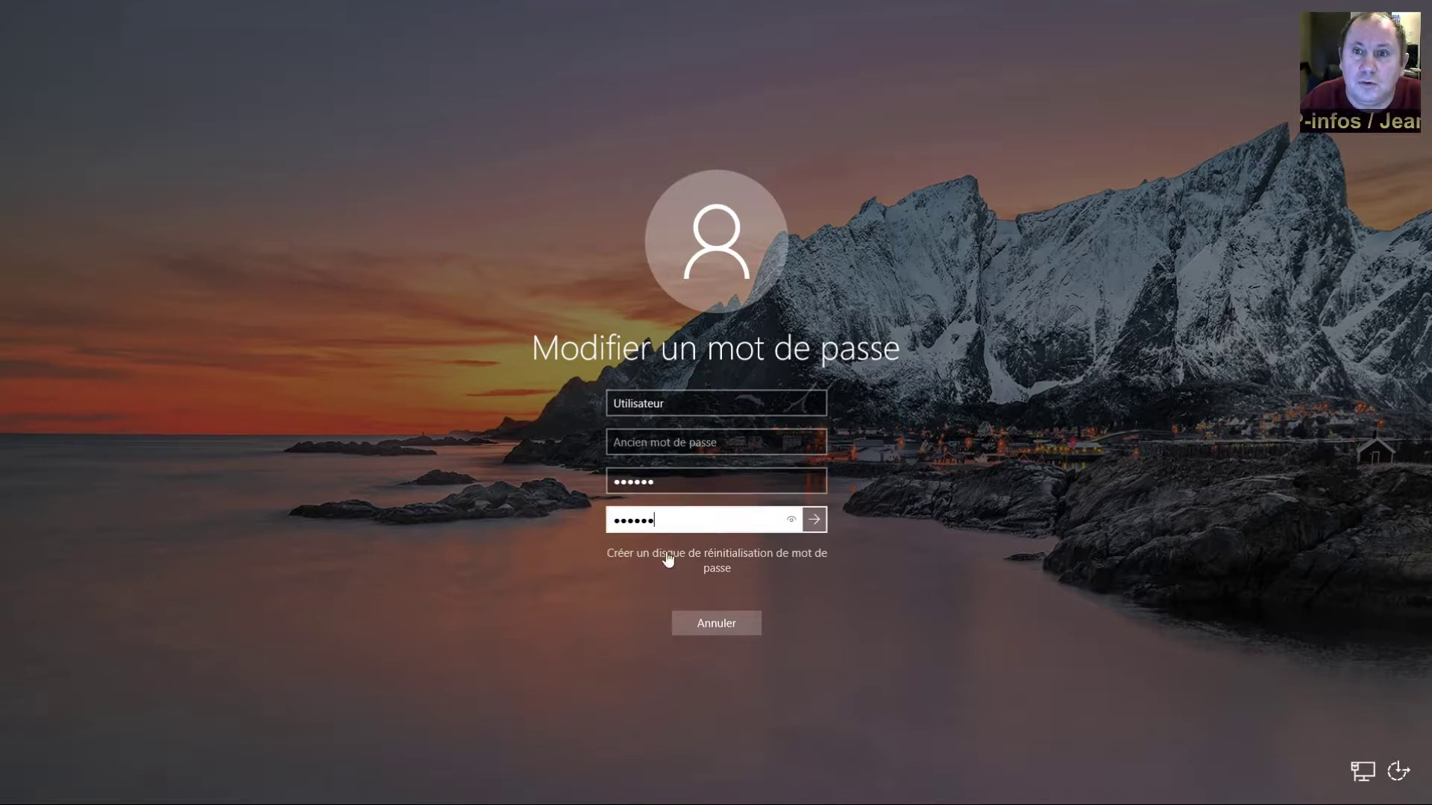
pyautogui.click(818, 526)
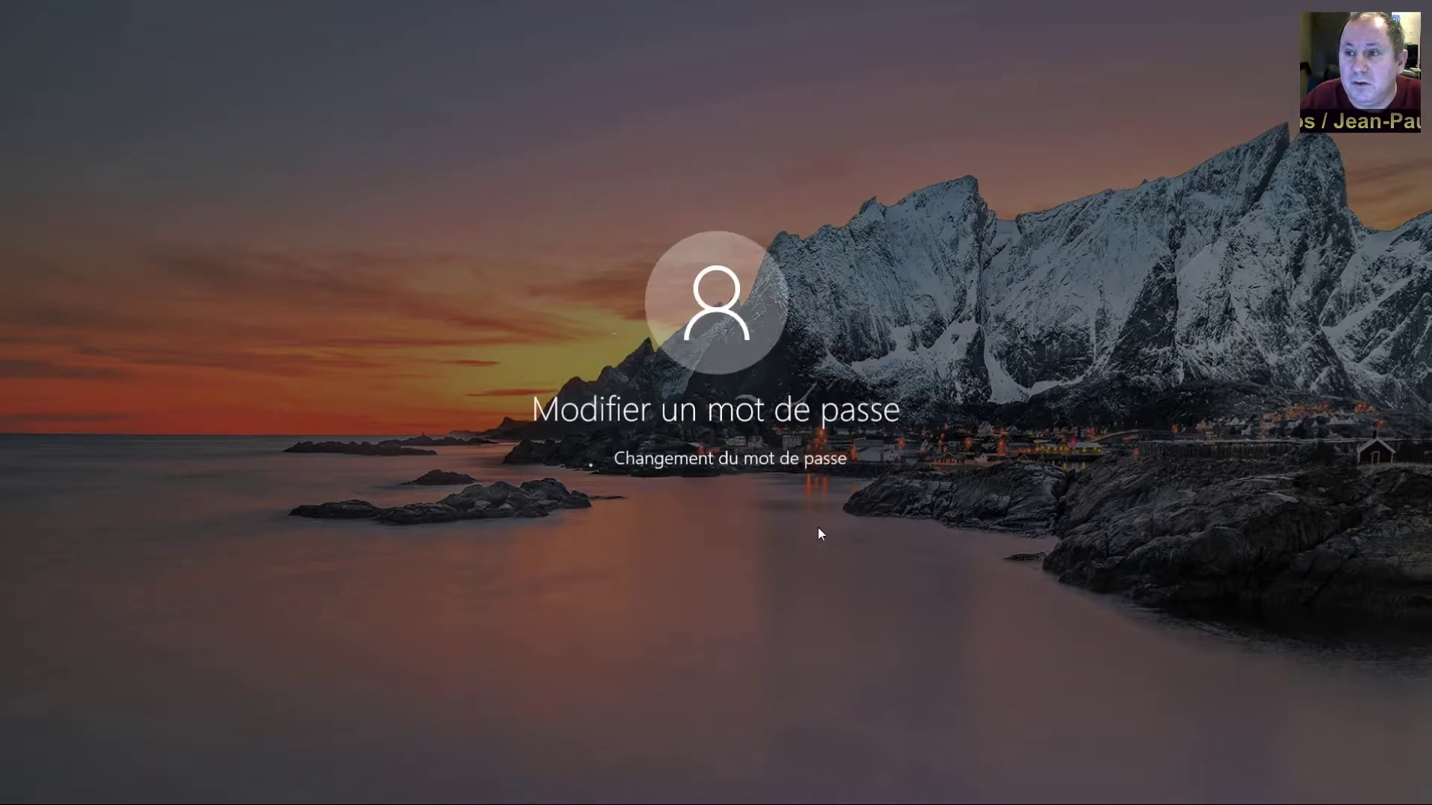
pyautogui.click(711, 494)
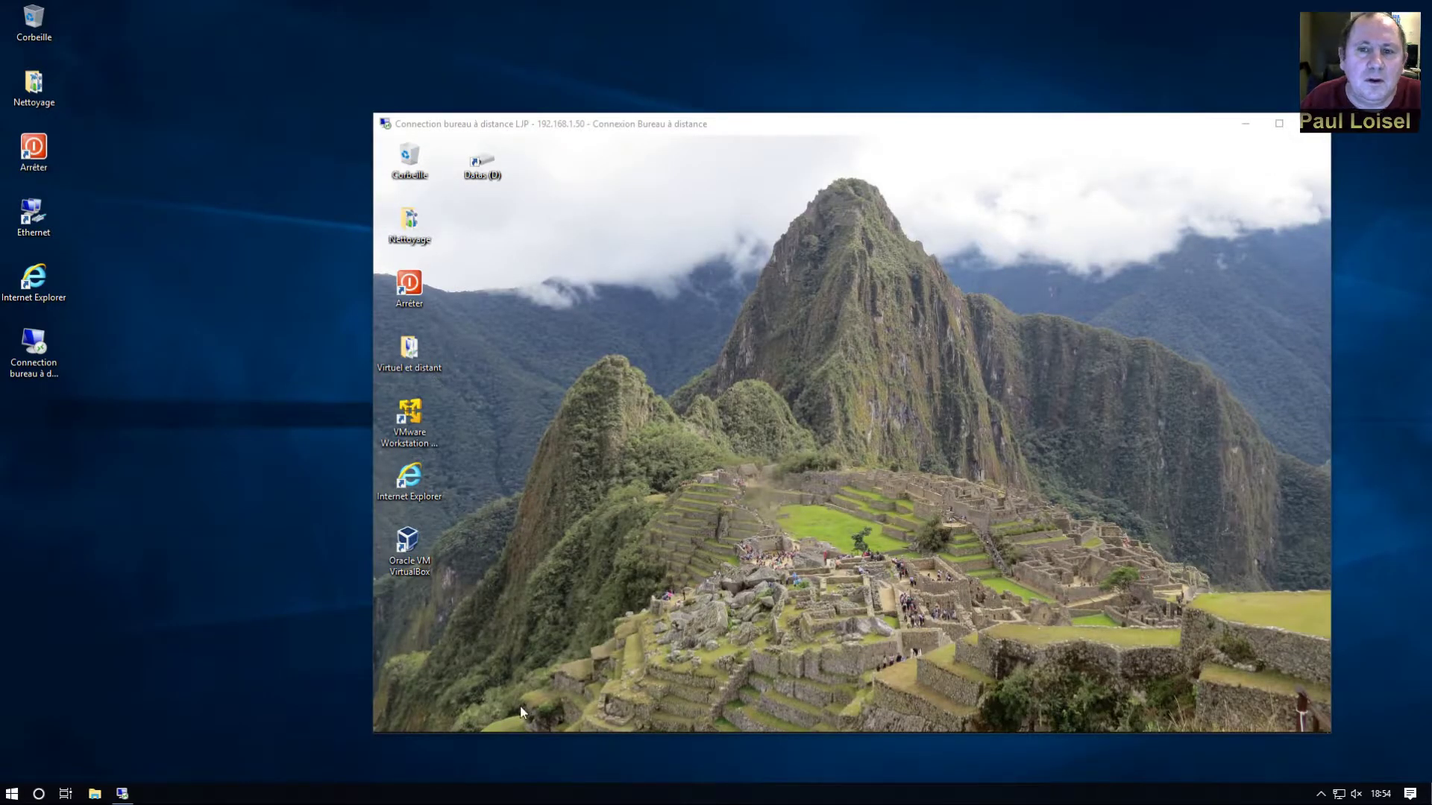
# Connect to \\192.168.1.51 with the user name and password, ticking Remember credentials
pyautogui.moveTo(495, 731)
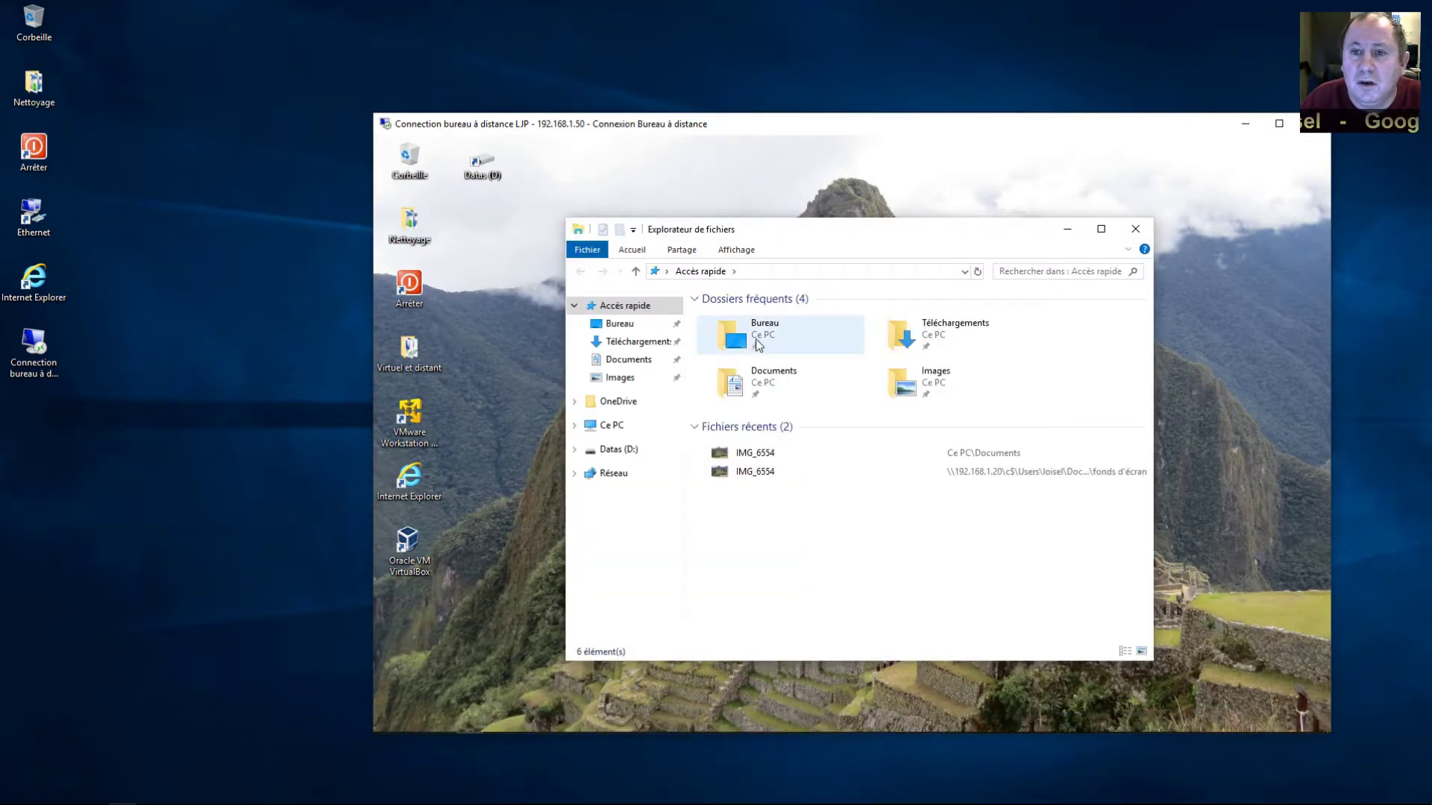
pyautogui.click(753, 272)
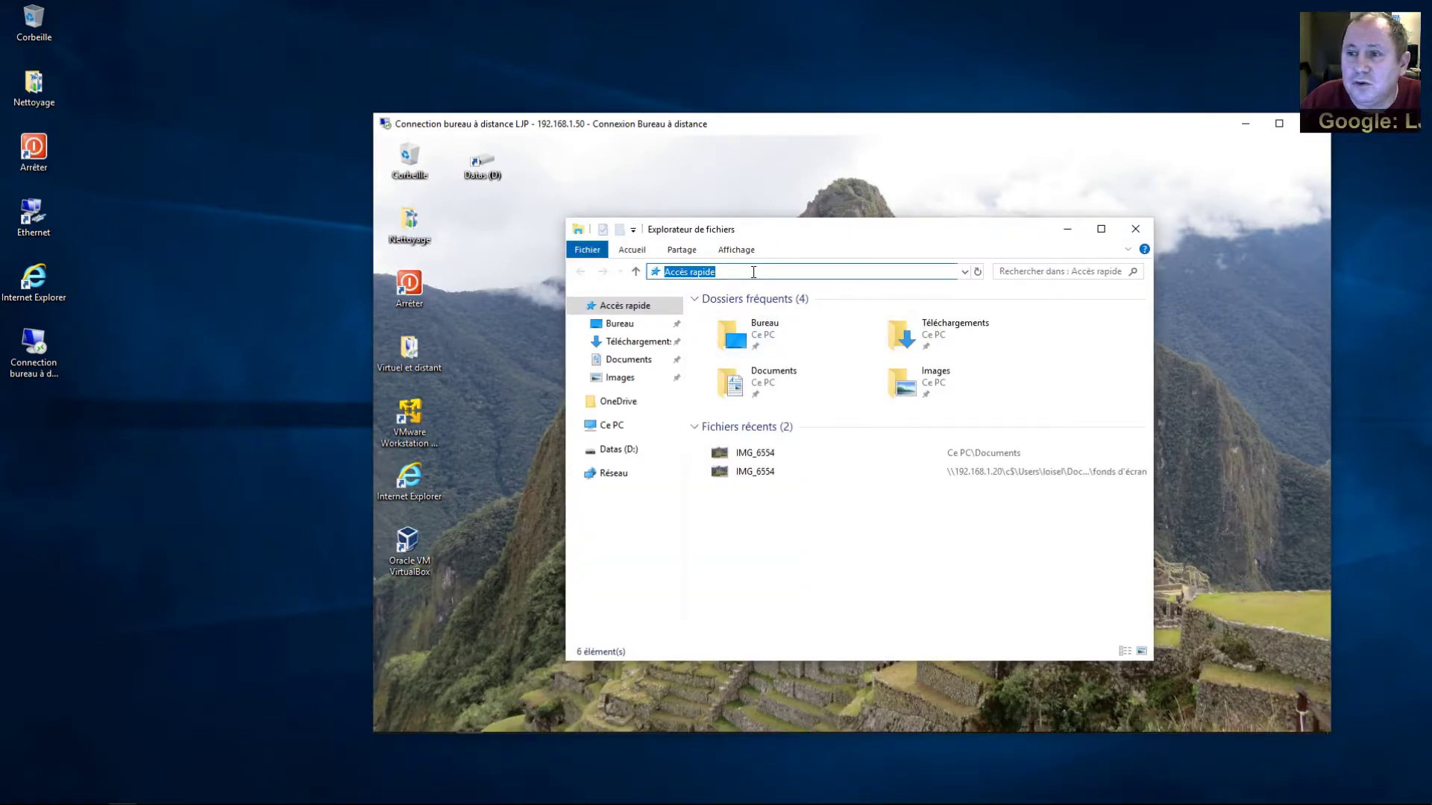
pyautogui.write('\\\\1')
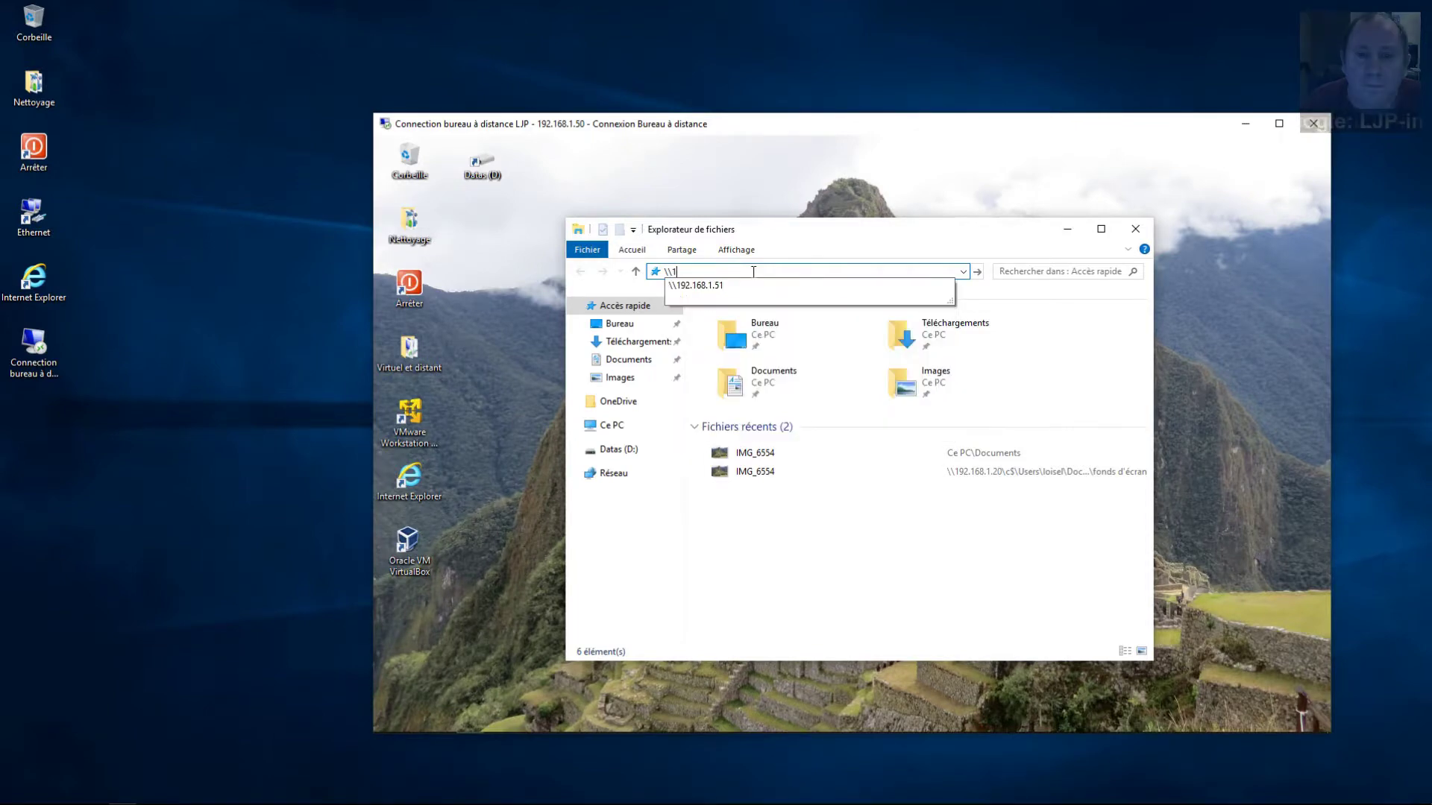
pyautogui.write('92.168.1.')
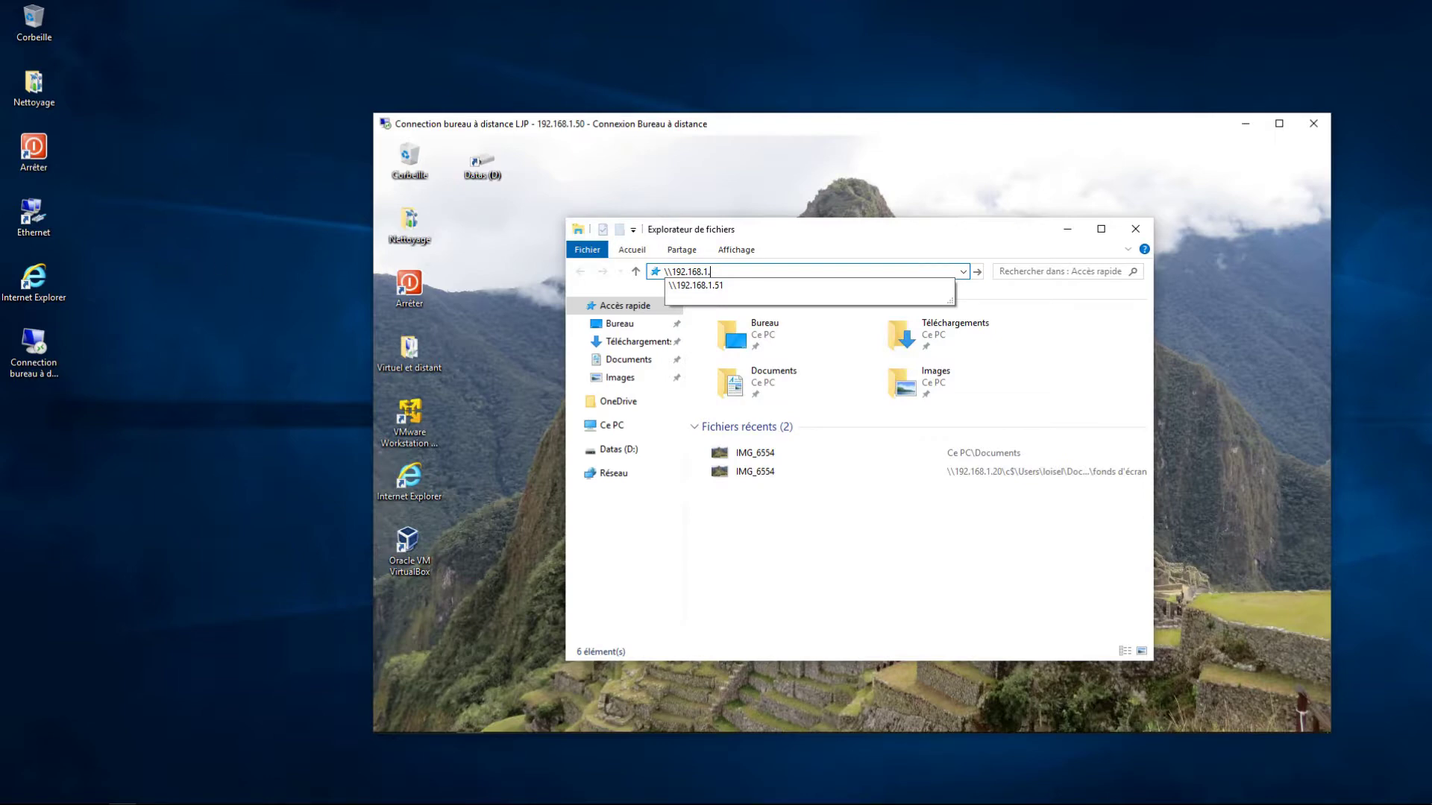
pyautogui.click(742, 324)
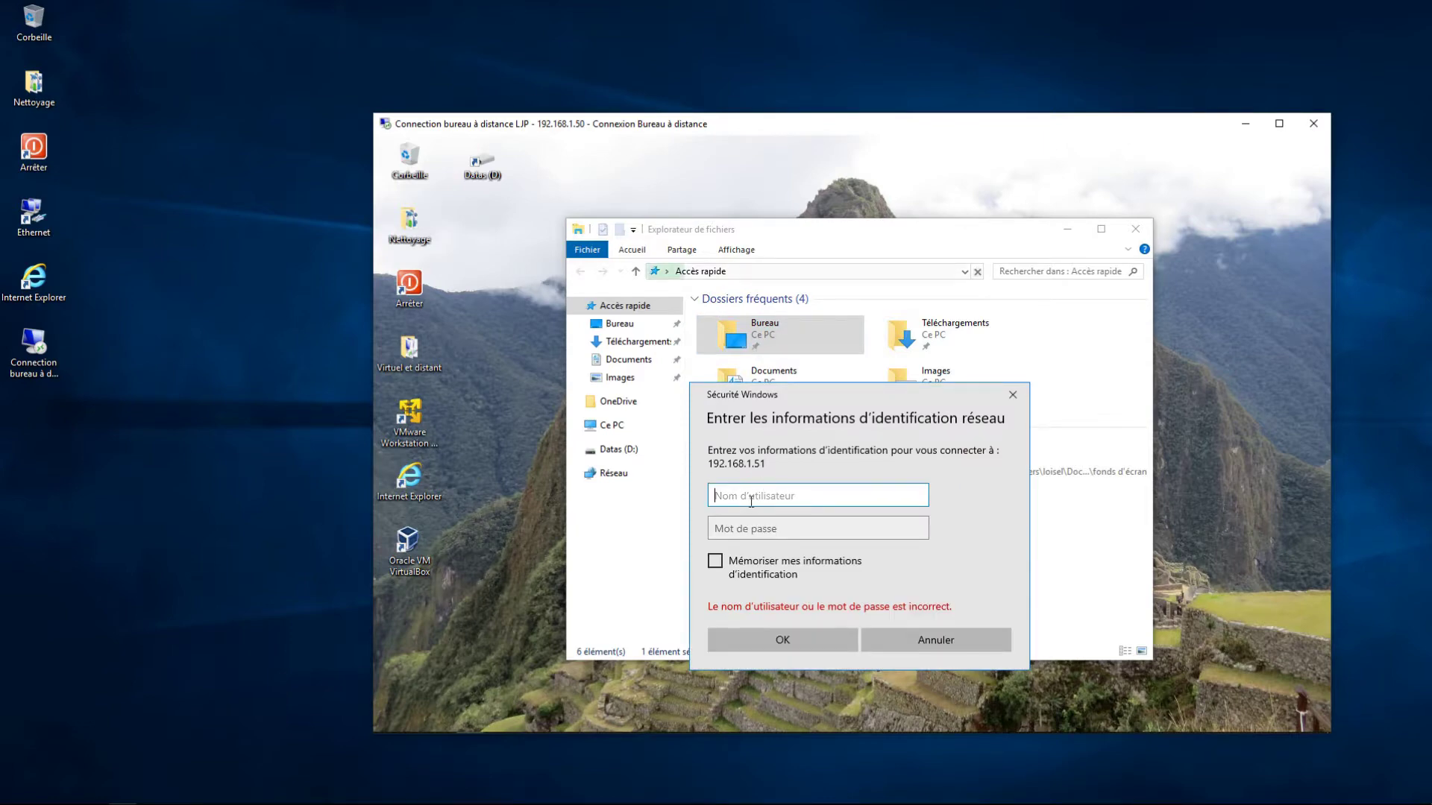
pyautogui.write('utilisateur')
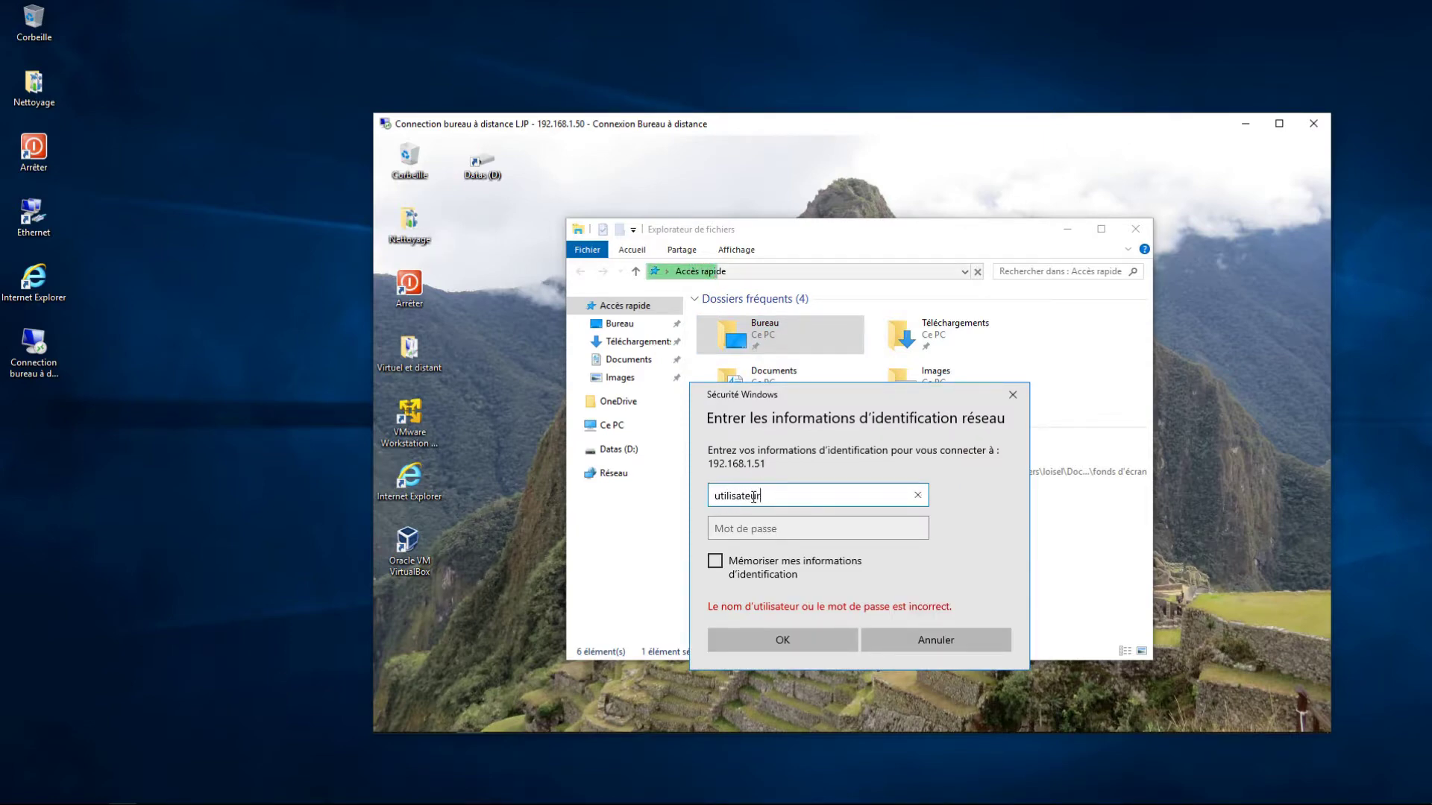
pyautogui.press('Tab')
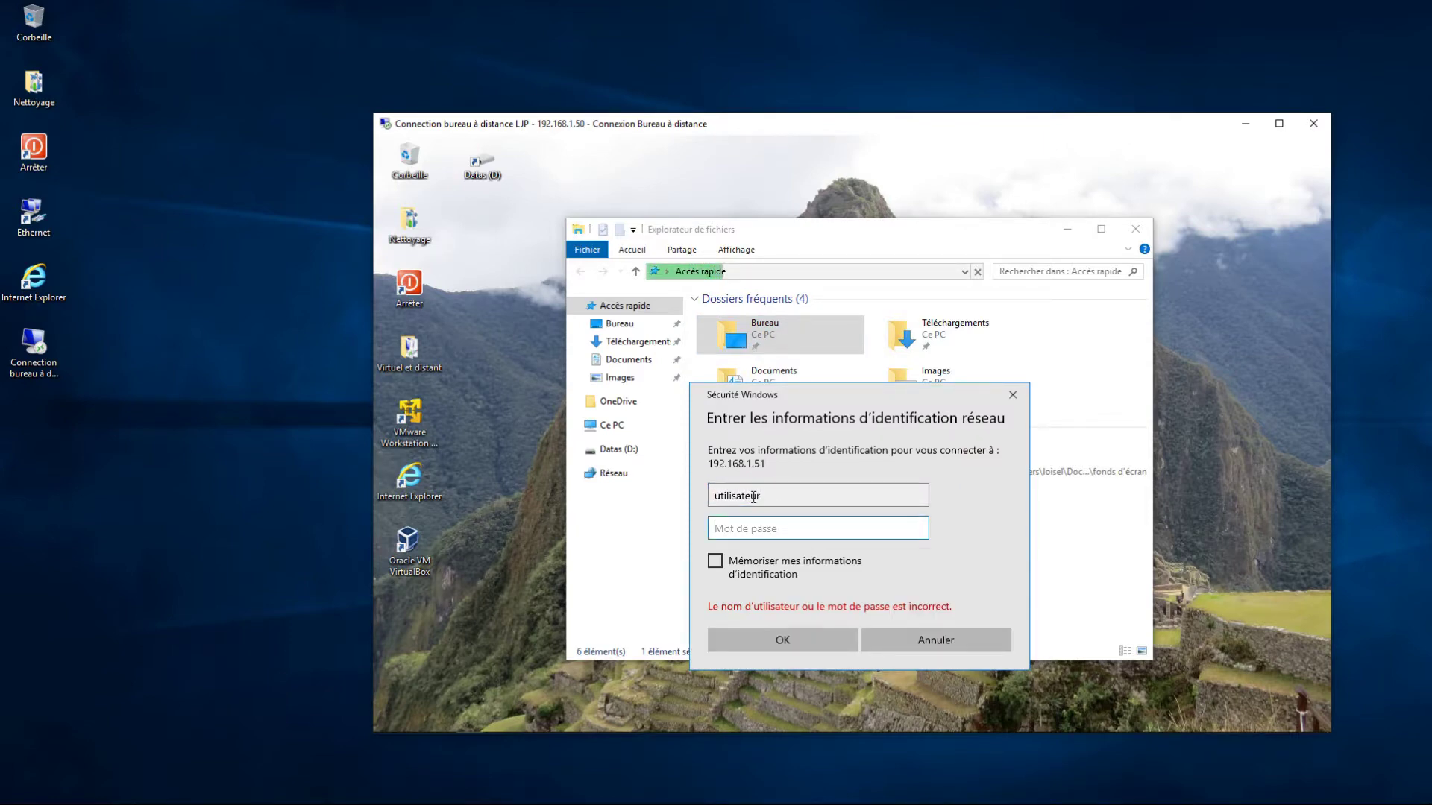
pyautogui.write('******')
pyautogui.click(715, 564)
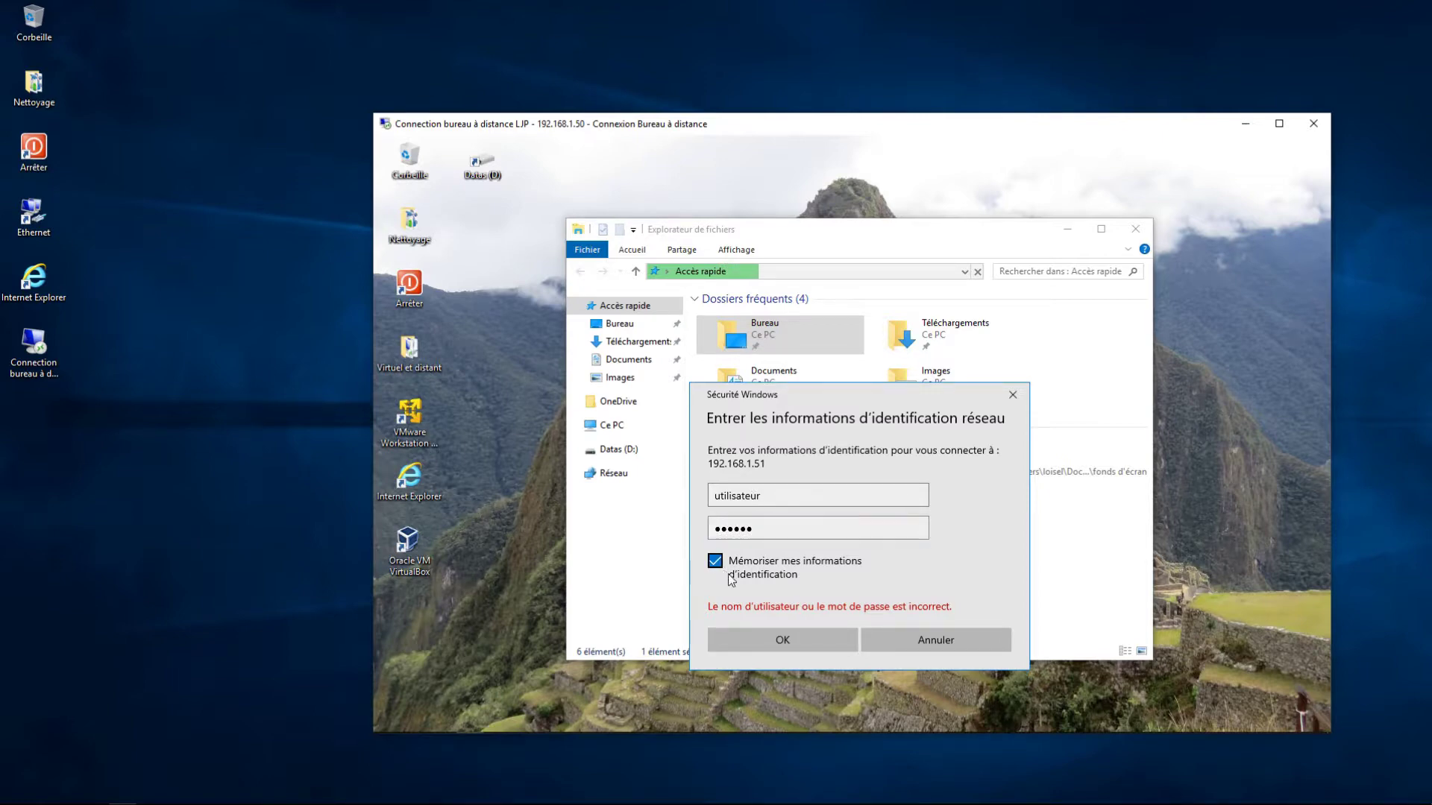
pyautogui.click(792, 642)
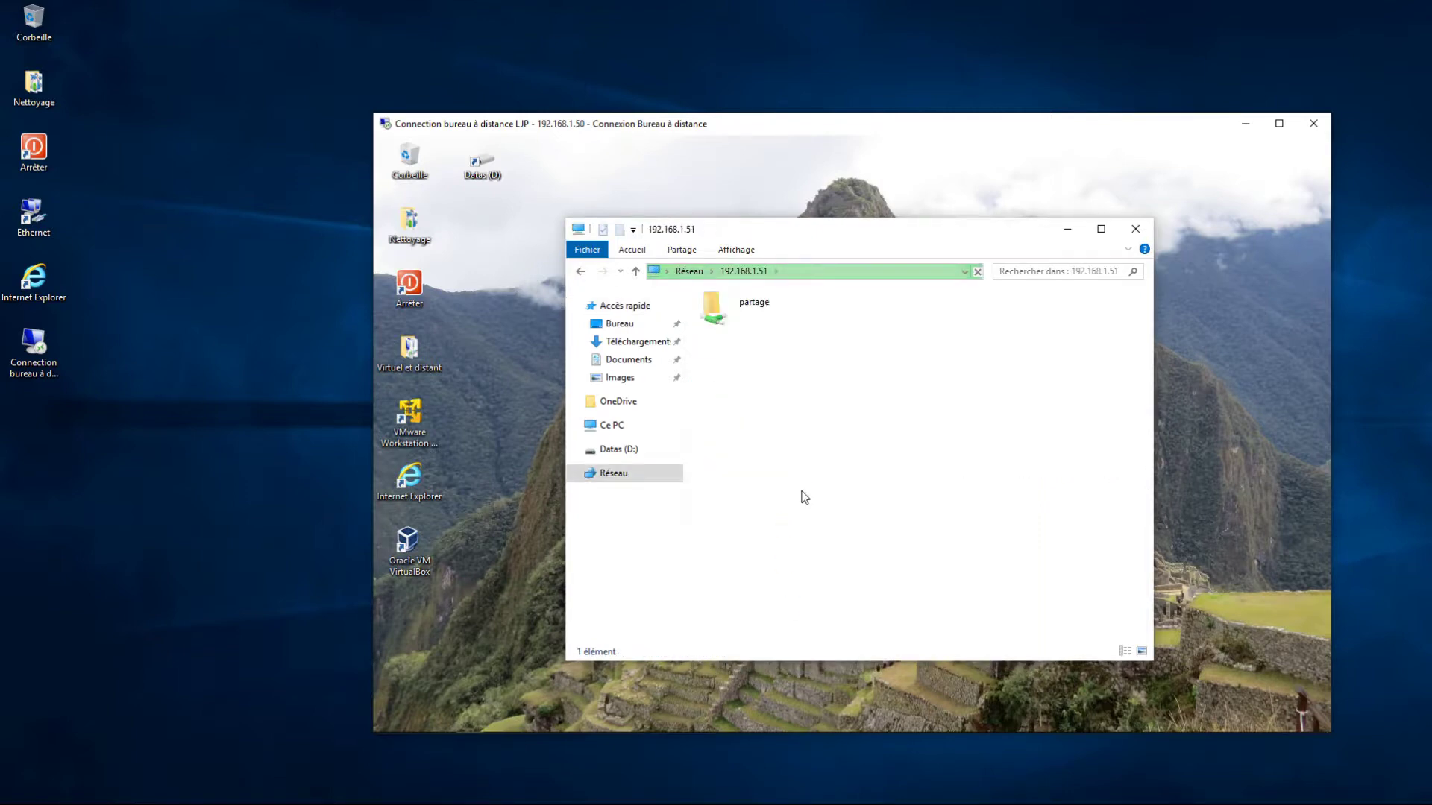
# Open the partage share to check mon fichier texte, then close Explorer and the remote session
pyautogui.doubleClick(717, 313)
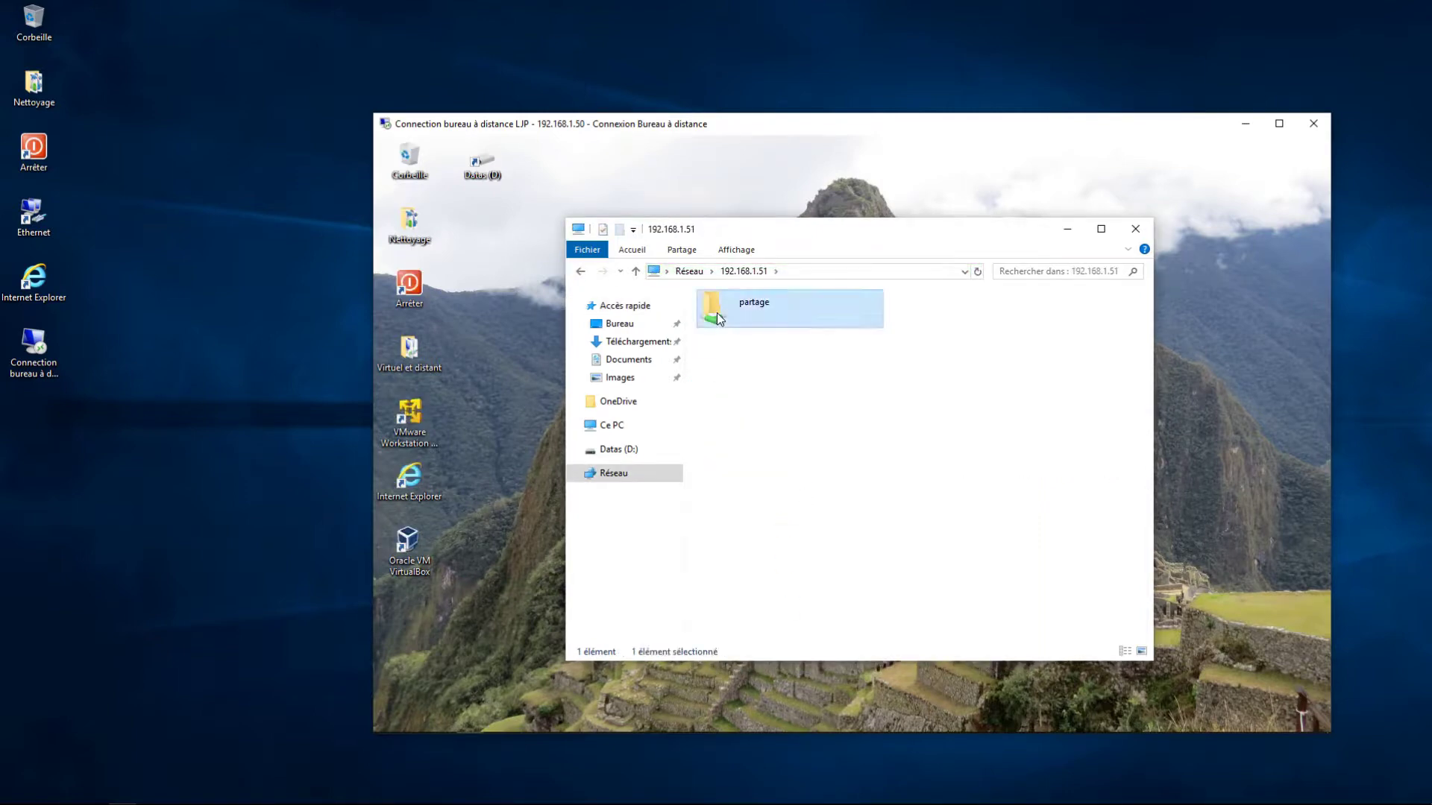
pyautogui.click(721, 322)
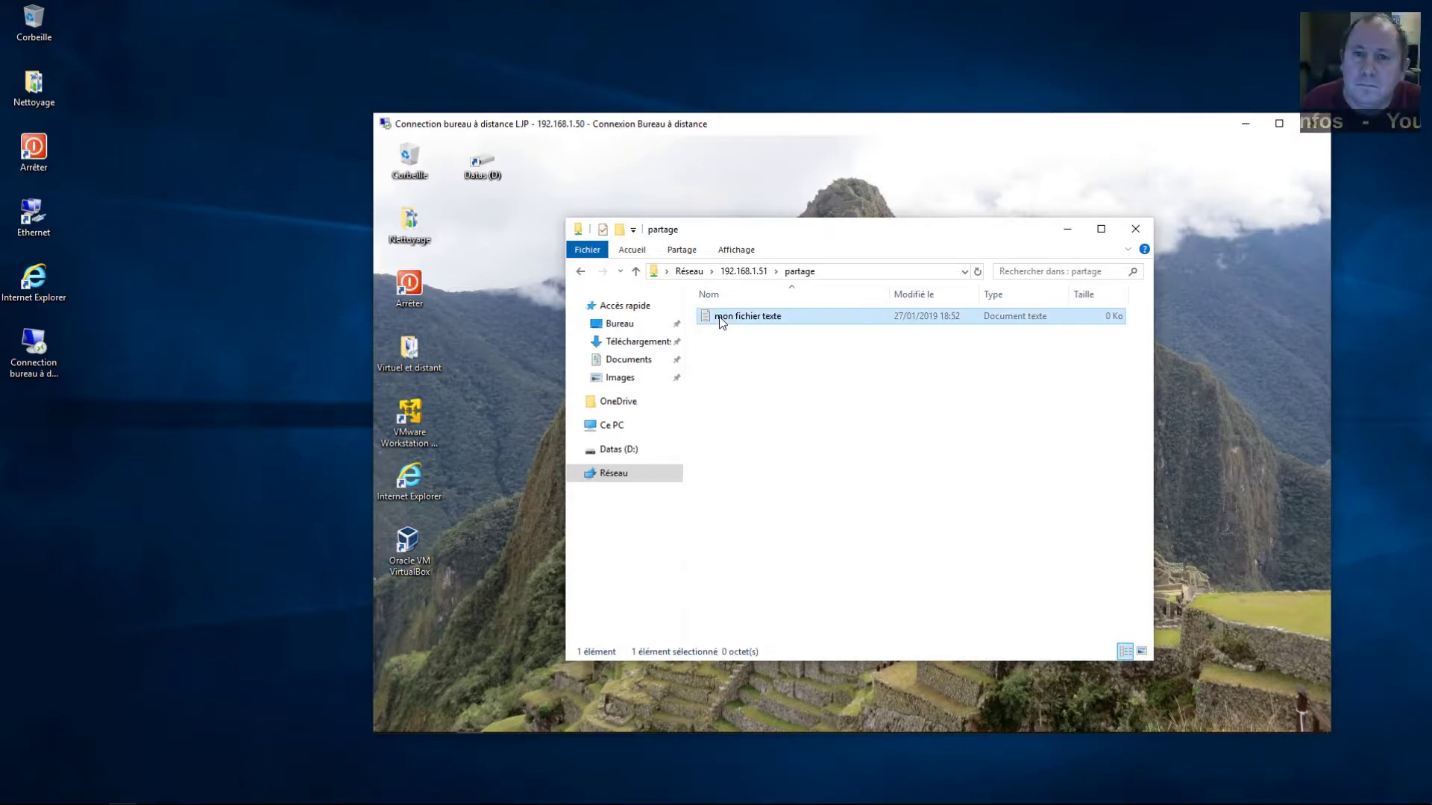
pyautogui.click(845, 275)
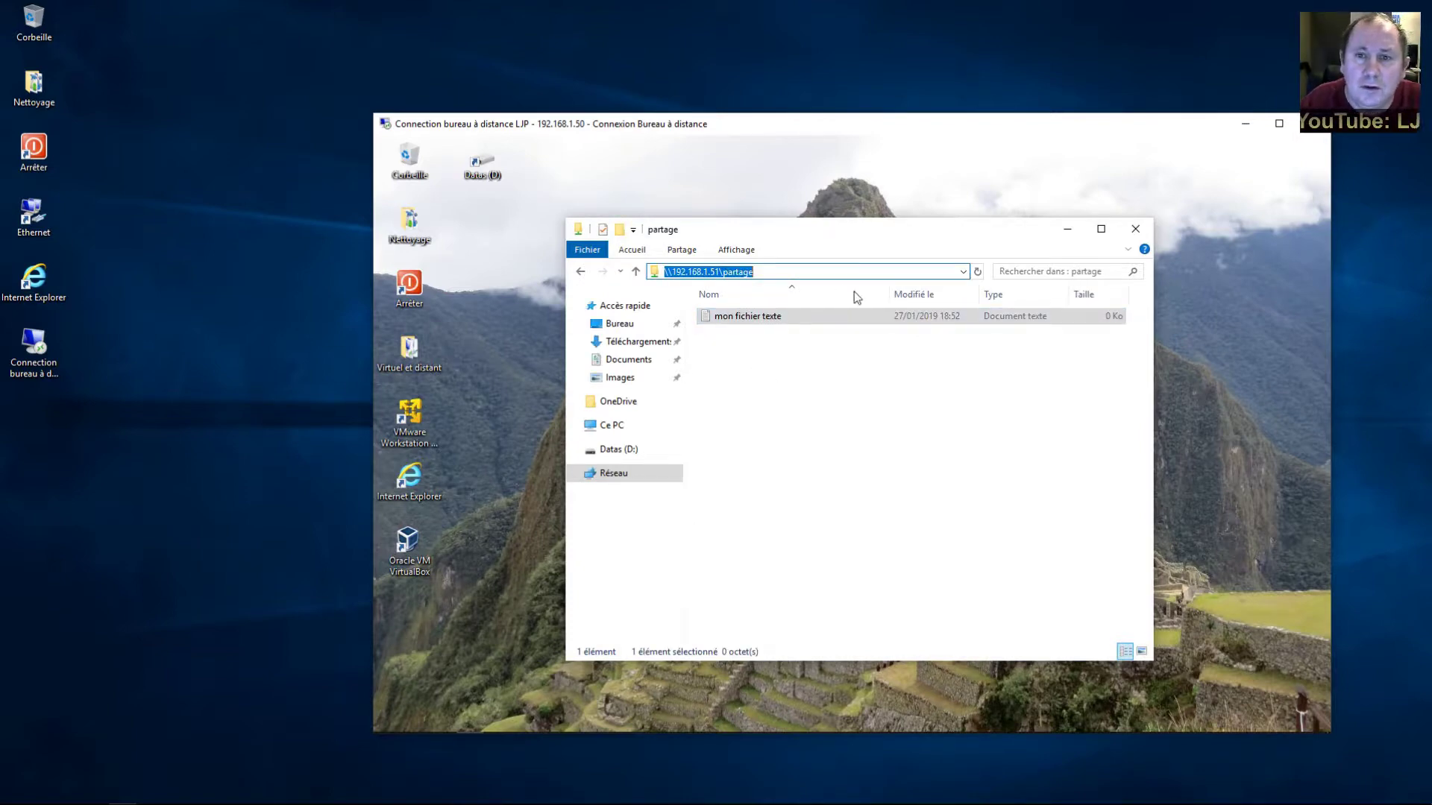
pyautogui.click(1137, 230)
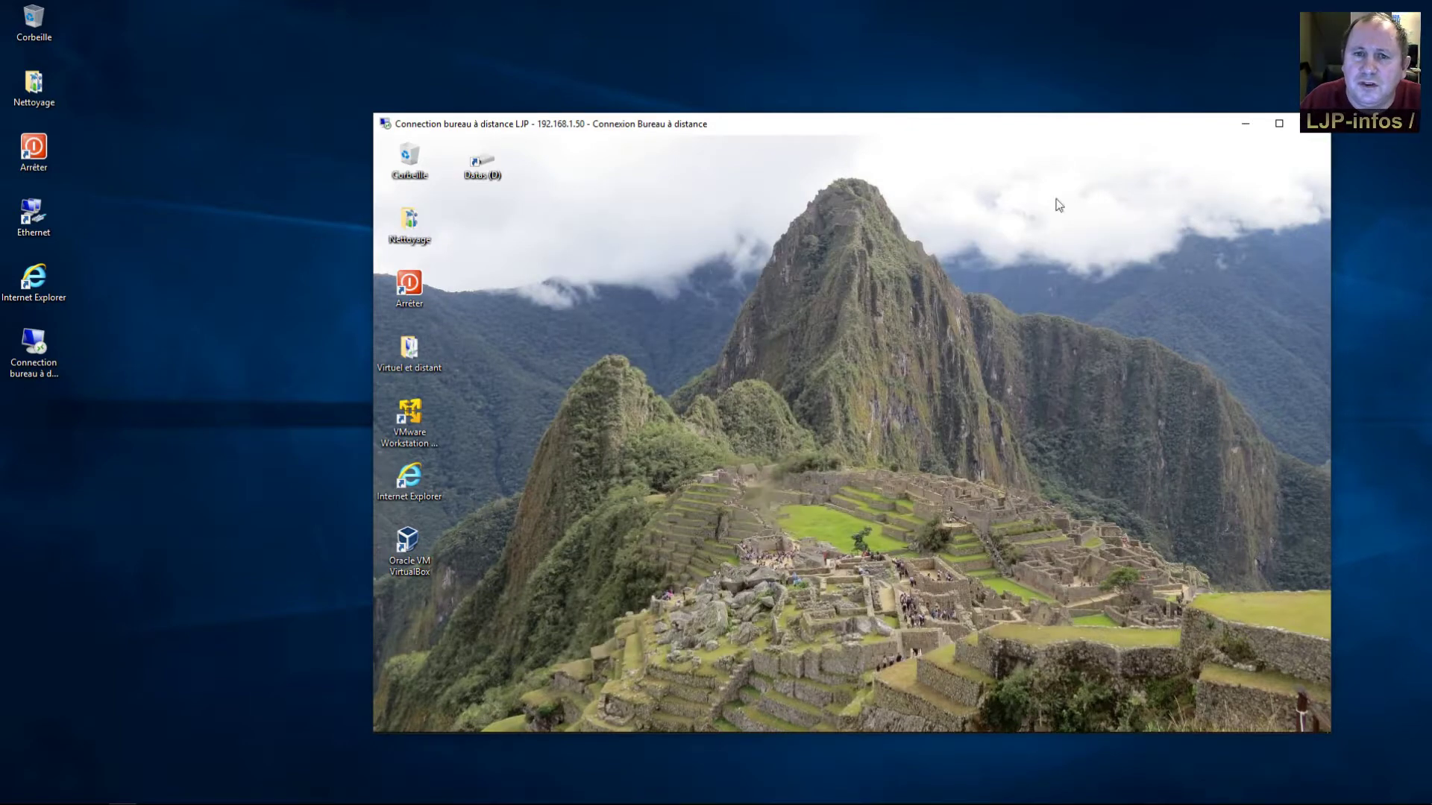
pyautogui.click(1312, 124)
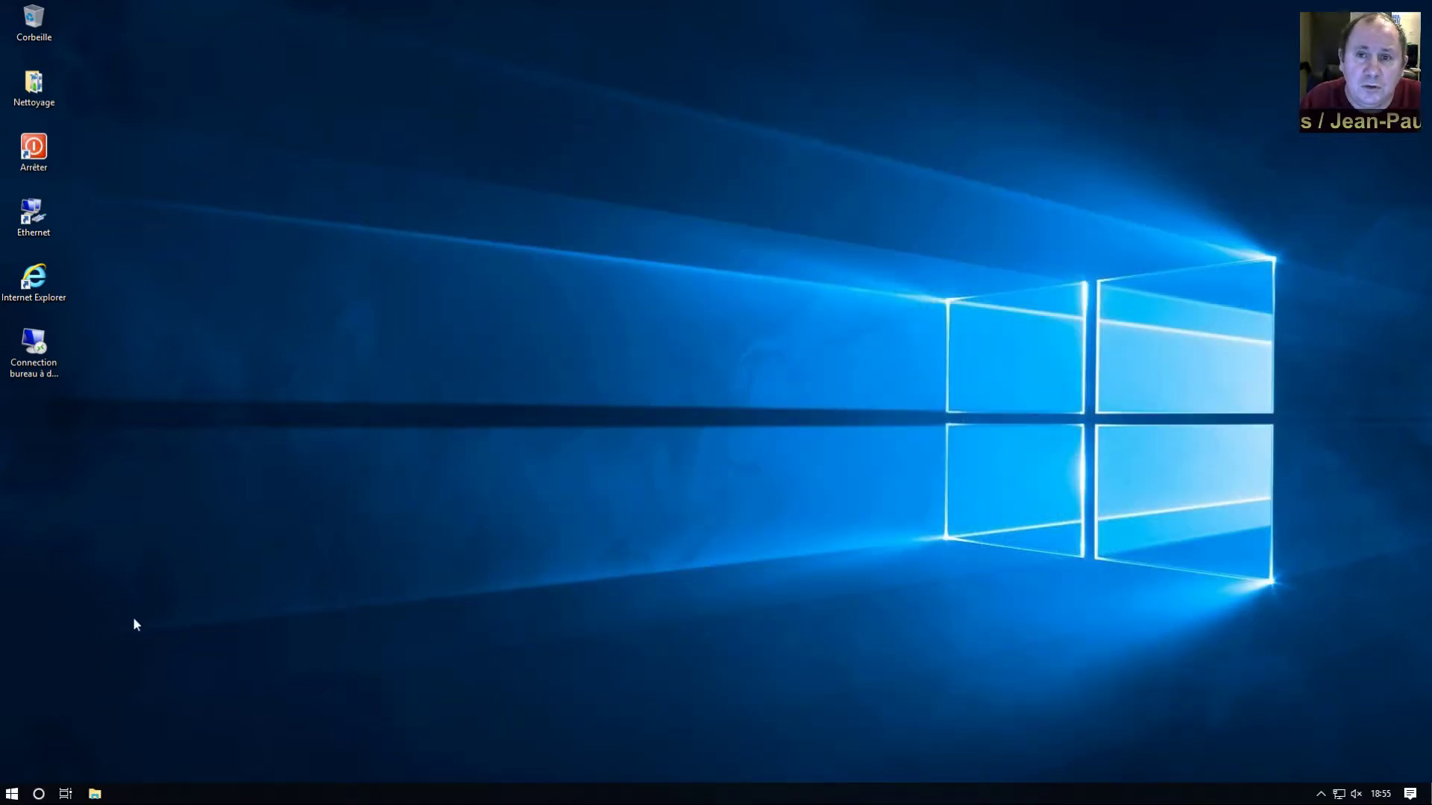
# Restart the PC via Start's right-click menu, Arrêter ou se déconnecter > Redémarrer
pyautogui.rightClick(13, 796)
pyautogui.moveTo(60, 755)
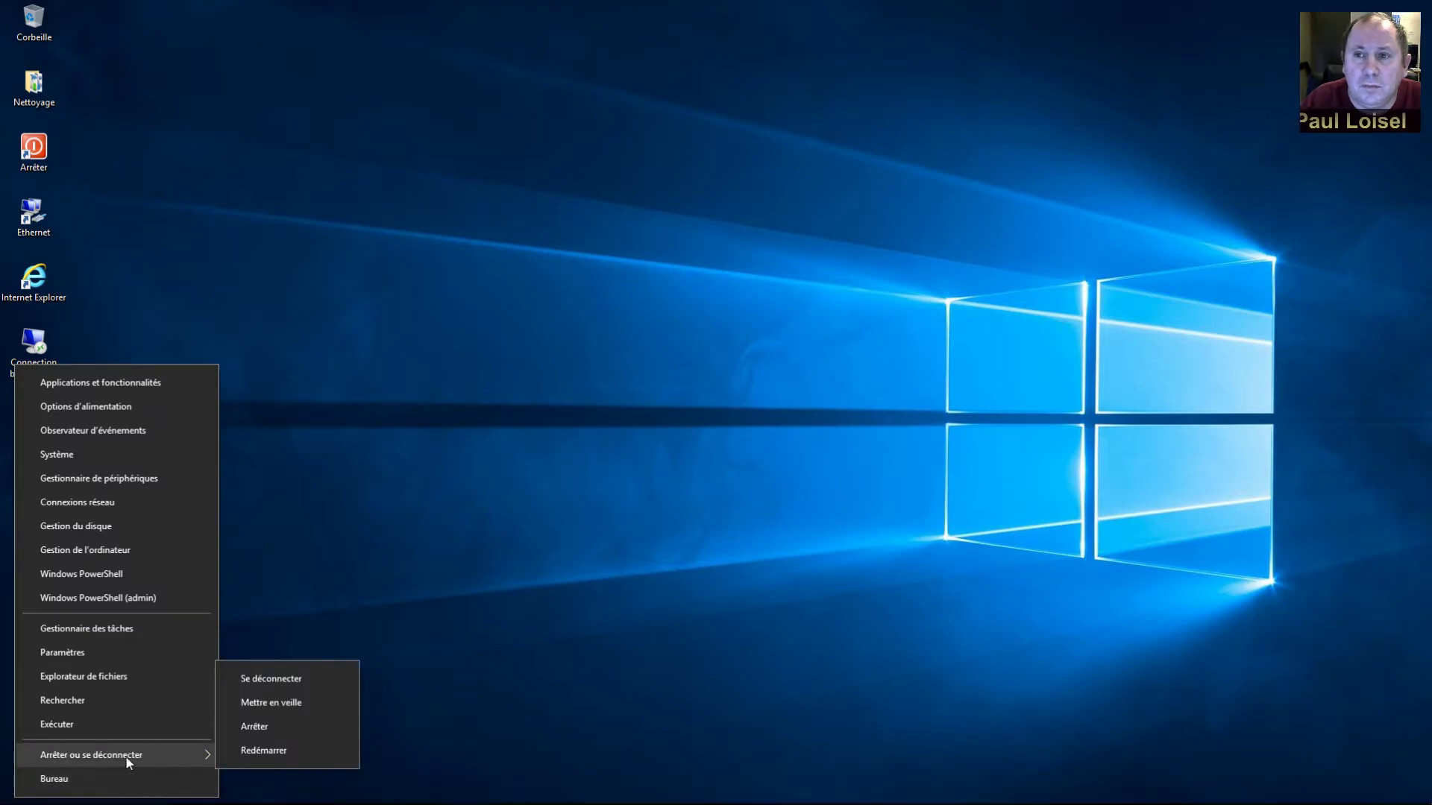
pyautogui.click(249, 755)
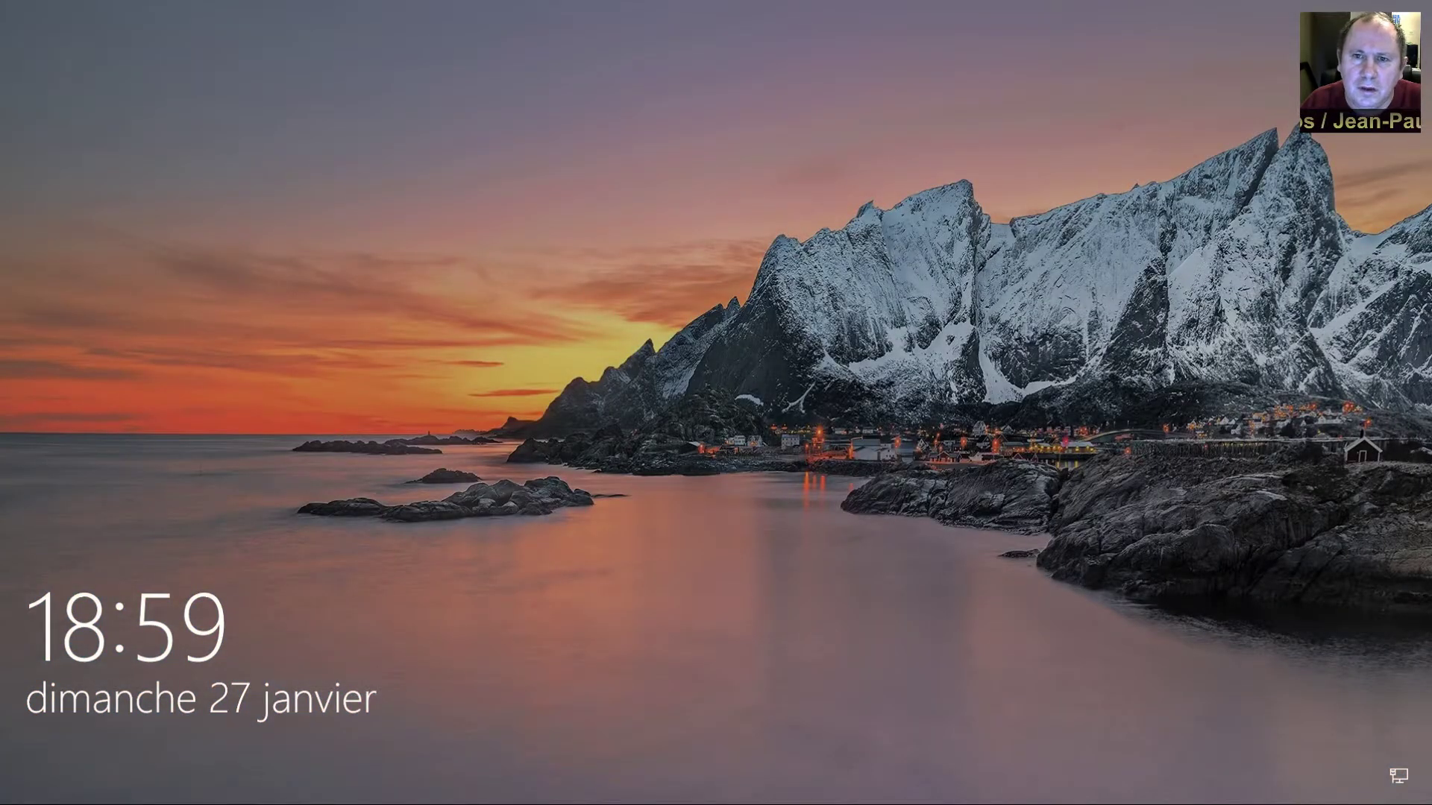
# Dismiss the lock screen and the empty-password error, then sign in with the account password
pyautogui.press('space')
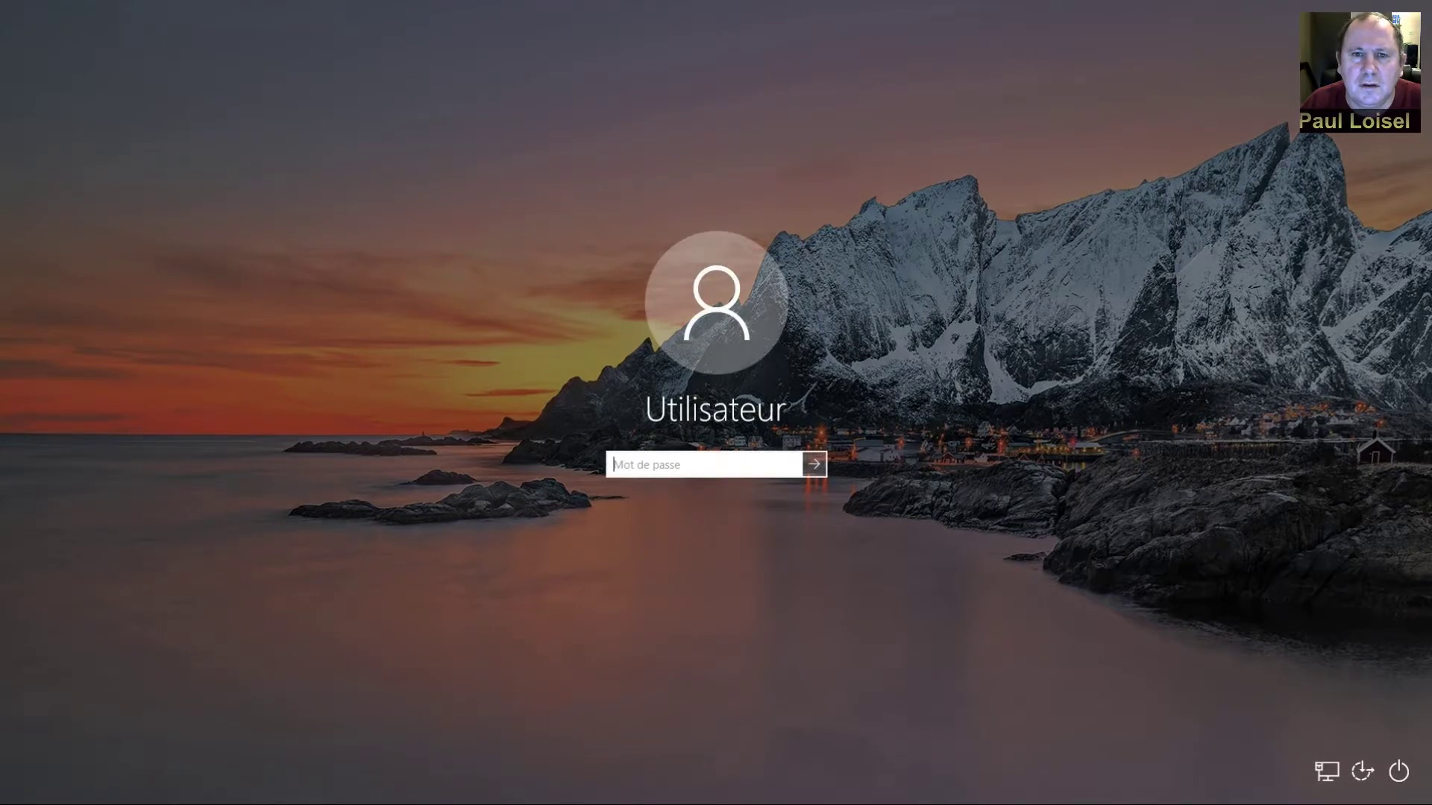
pyautogui.press('Return')
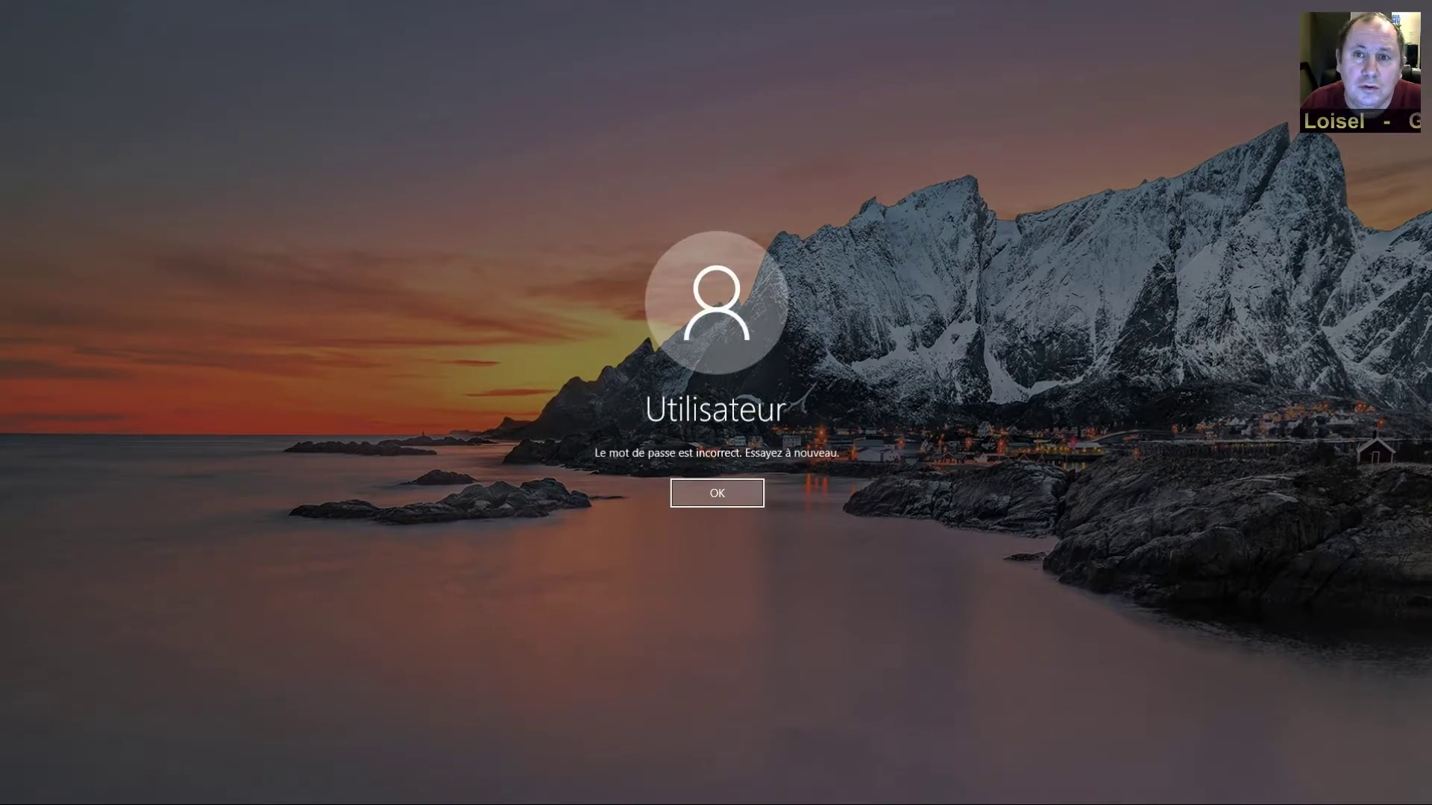
pyautogui.press('Return')
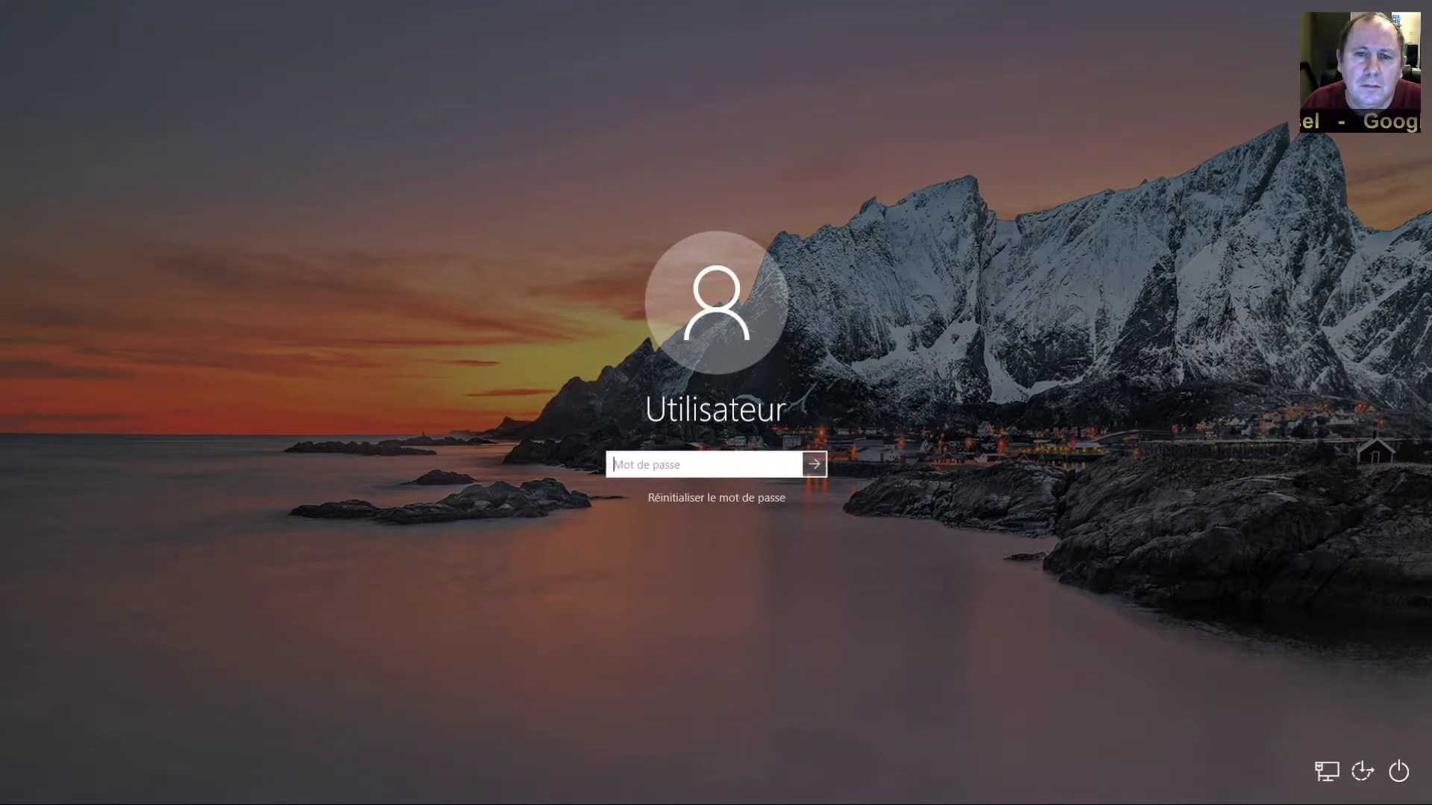
pyautogui.write('••••••')
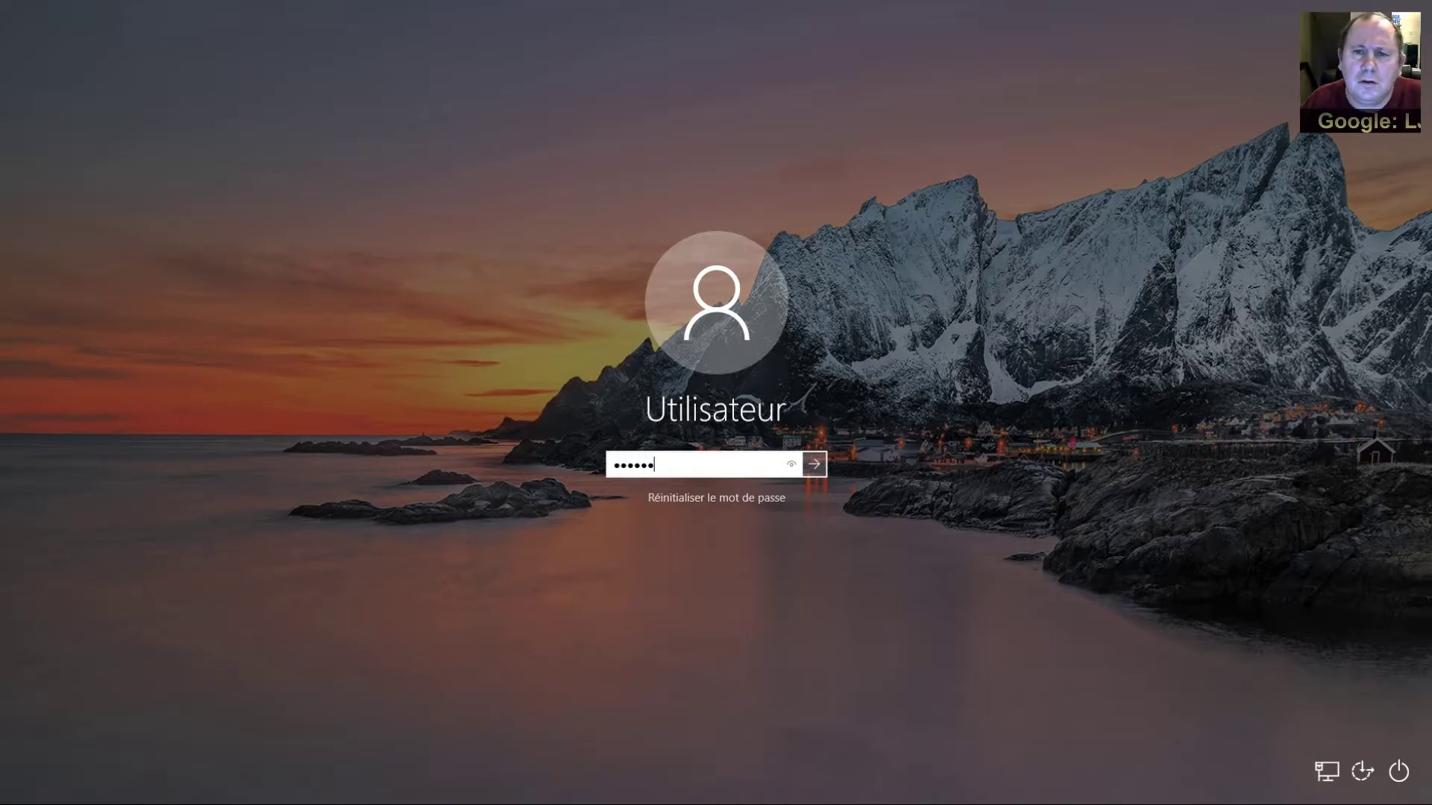
pyautogui.press('Return')
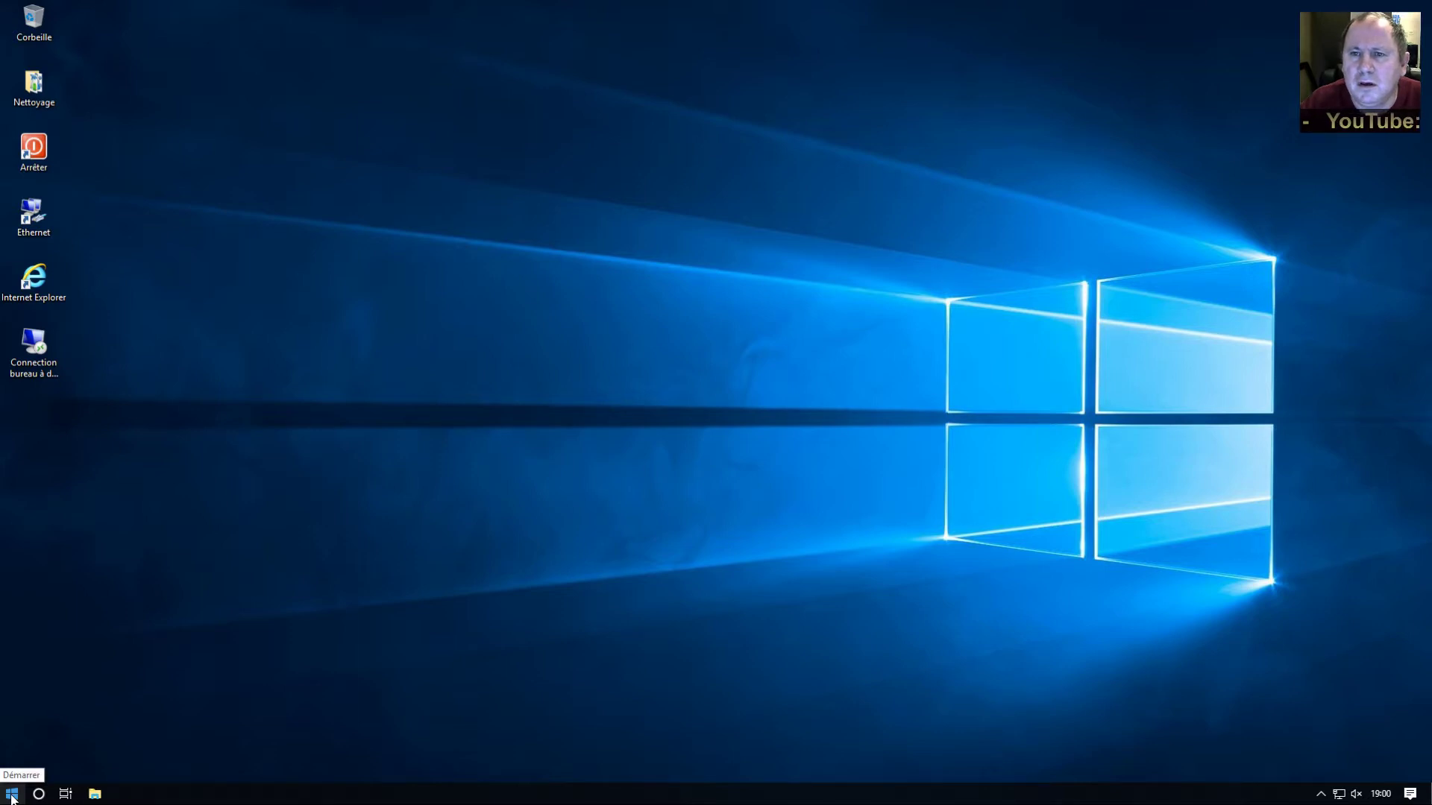
pyautogui.rightClick(12, 798)
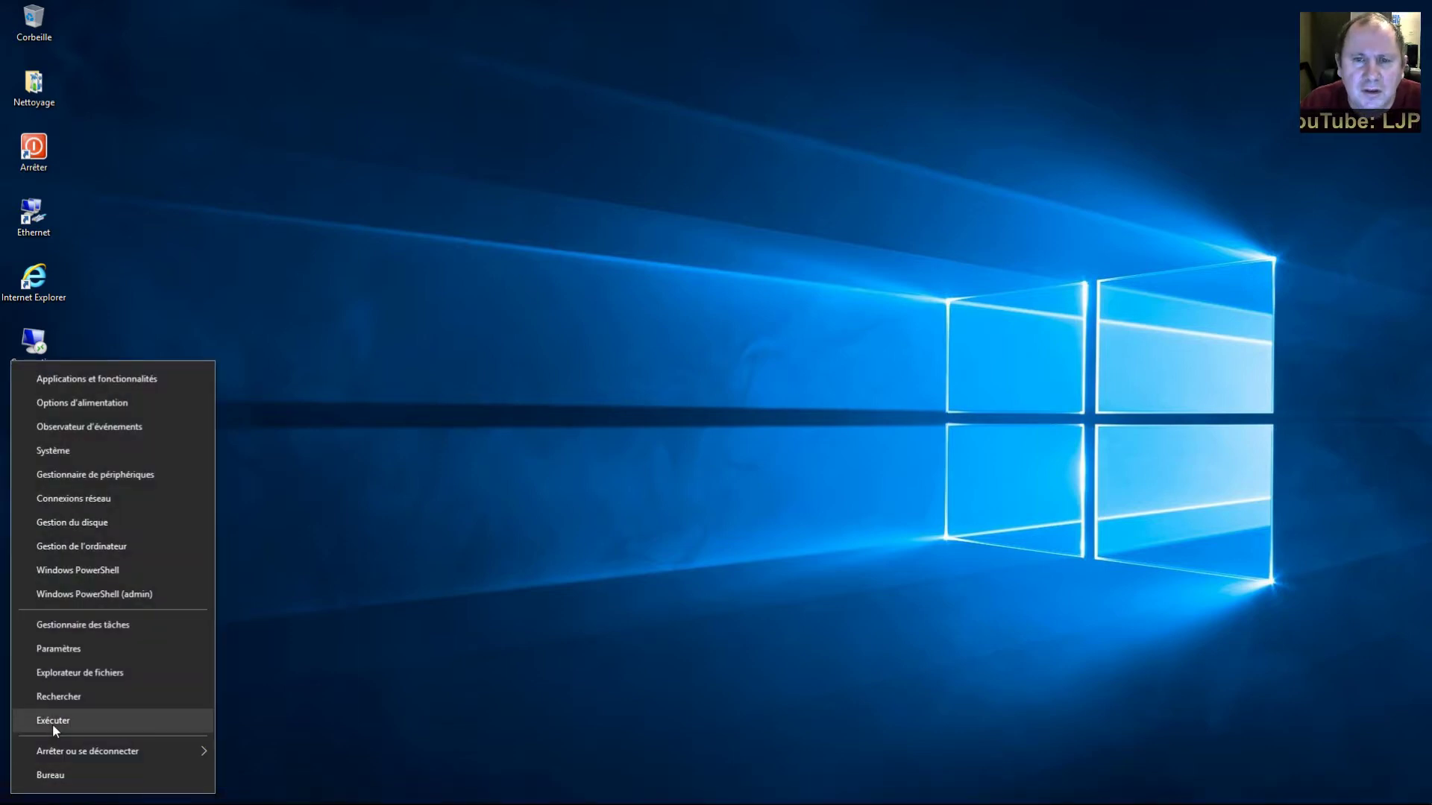
# Open the Run box and enter 'control userpasswords2'
pyautogui.click(53, 723)
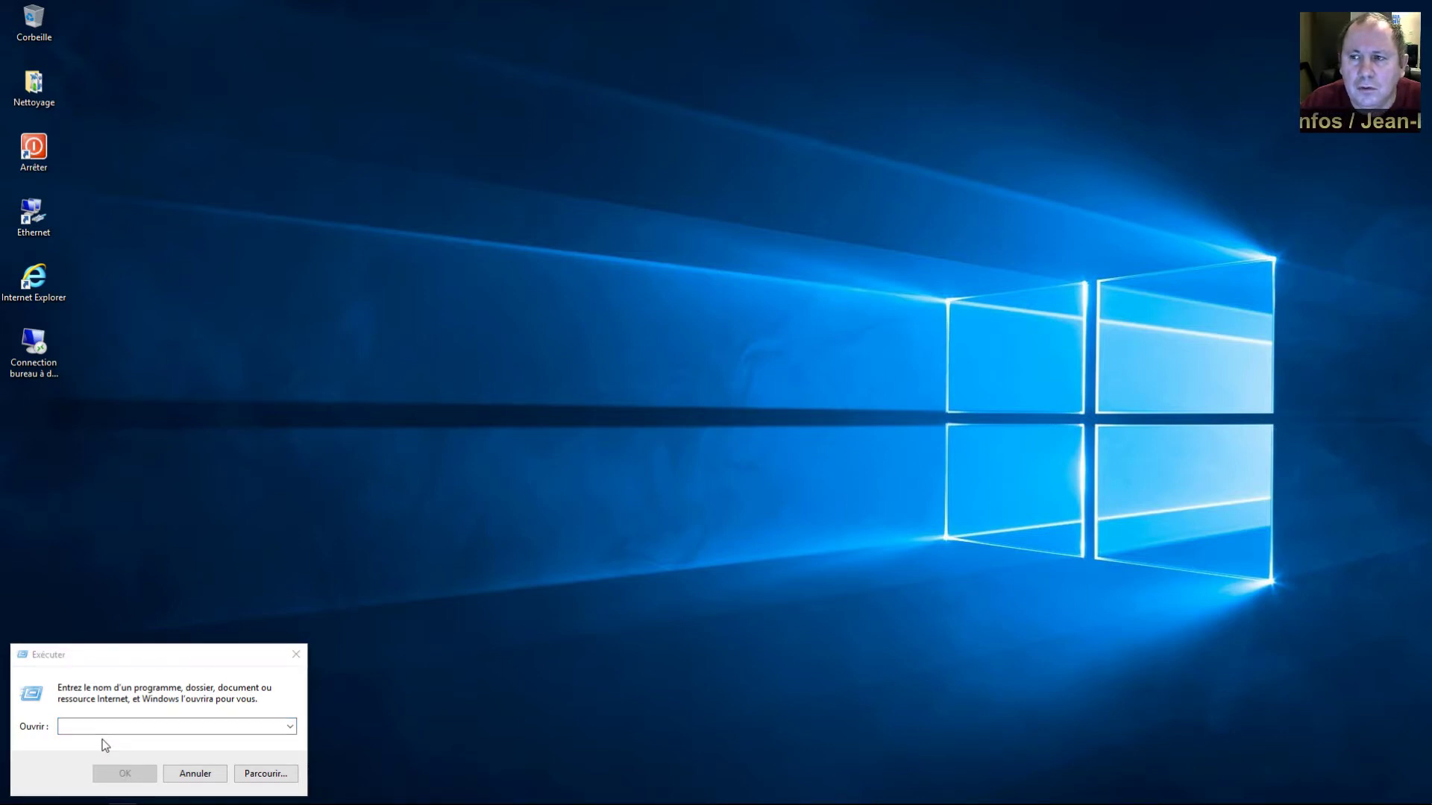
pyautogui.click(105, 746)
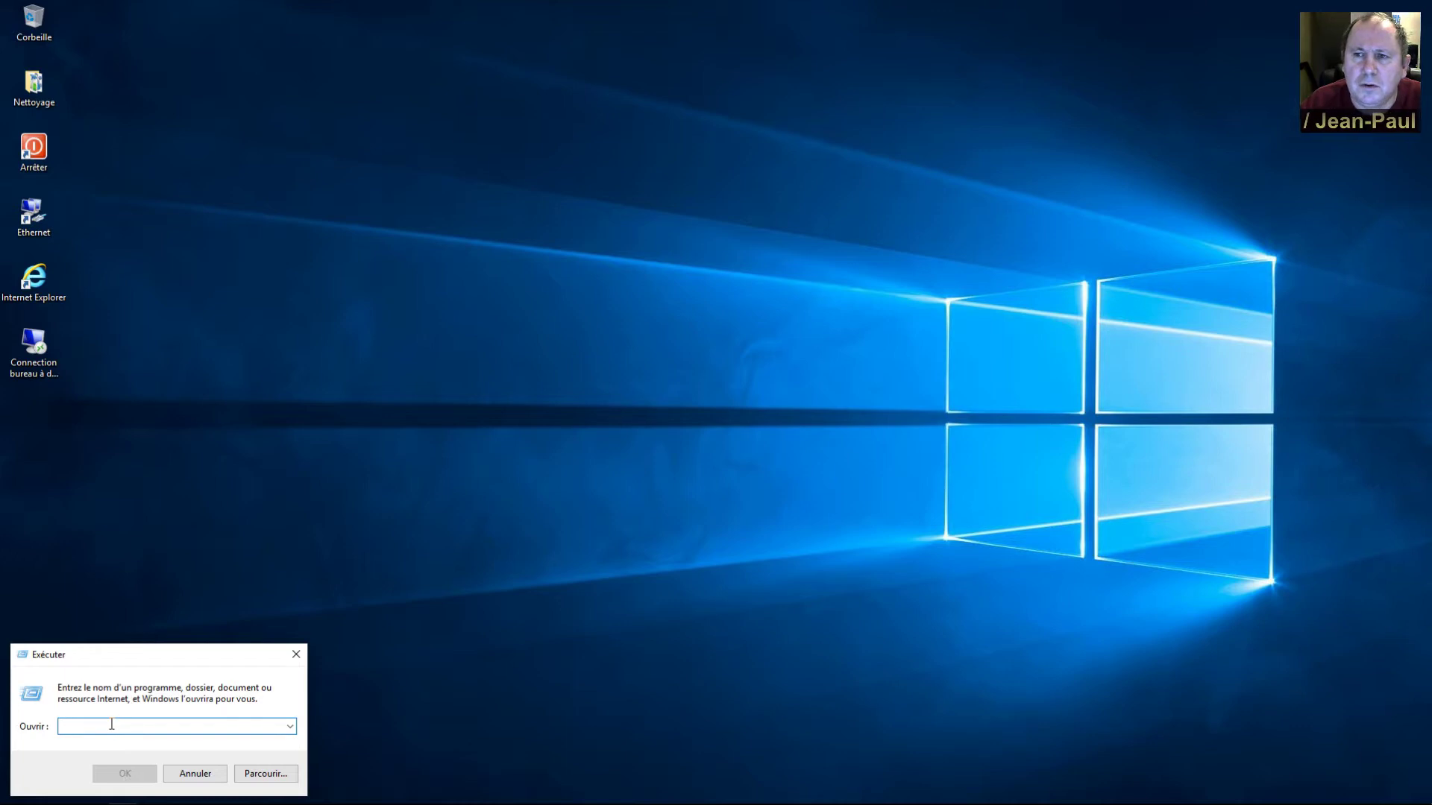
pyautogui.write('contr')
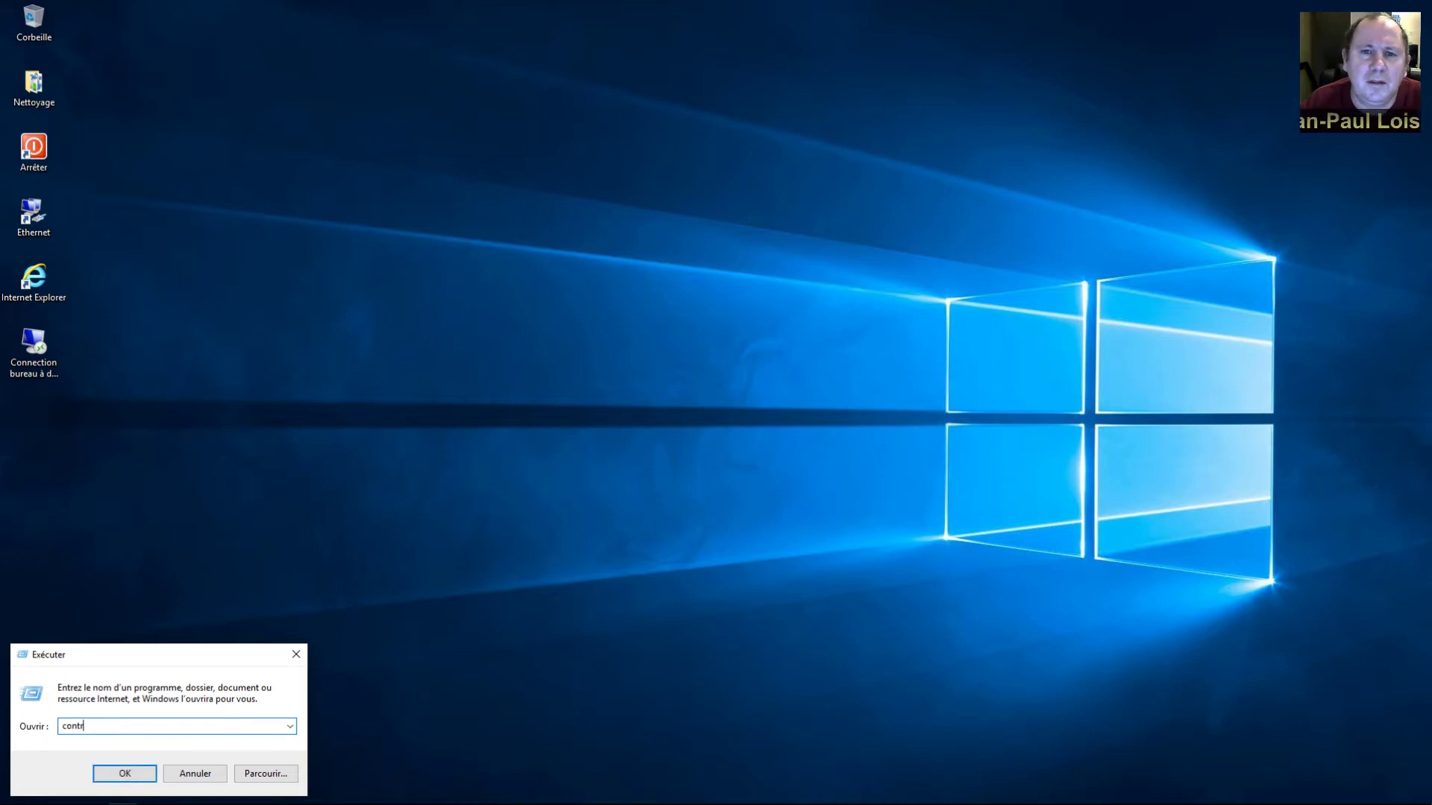
pyautogui.write('ol use')
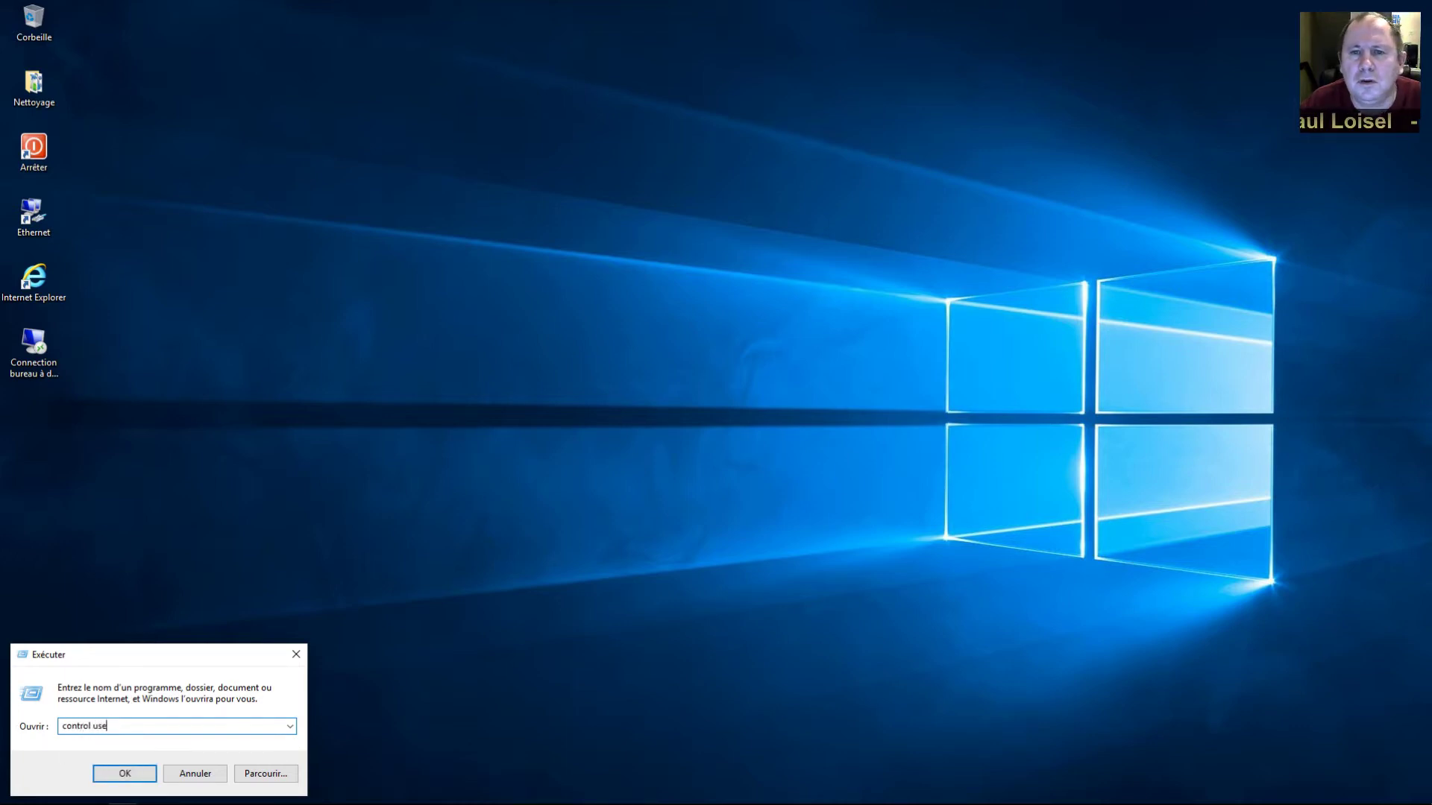
pyautogui.write('rpassword')
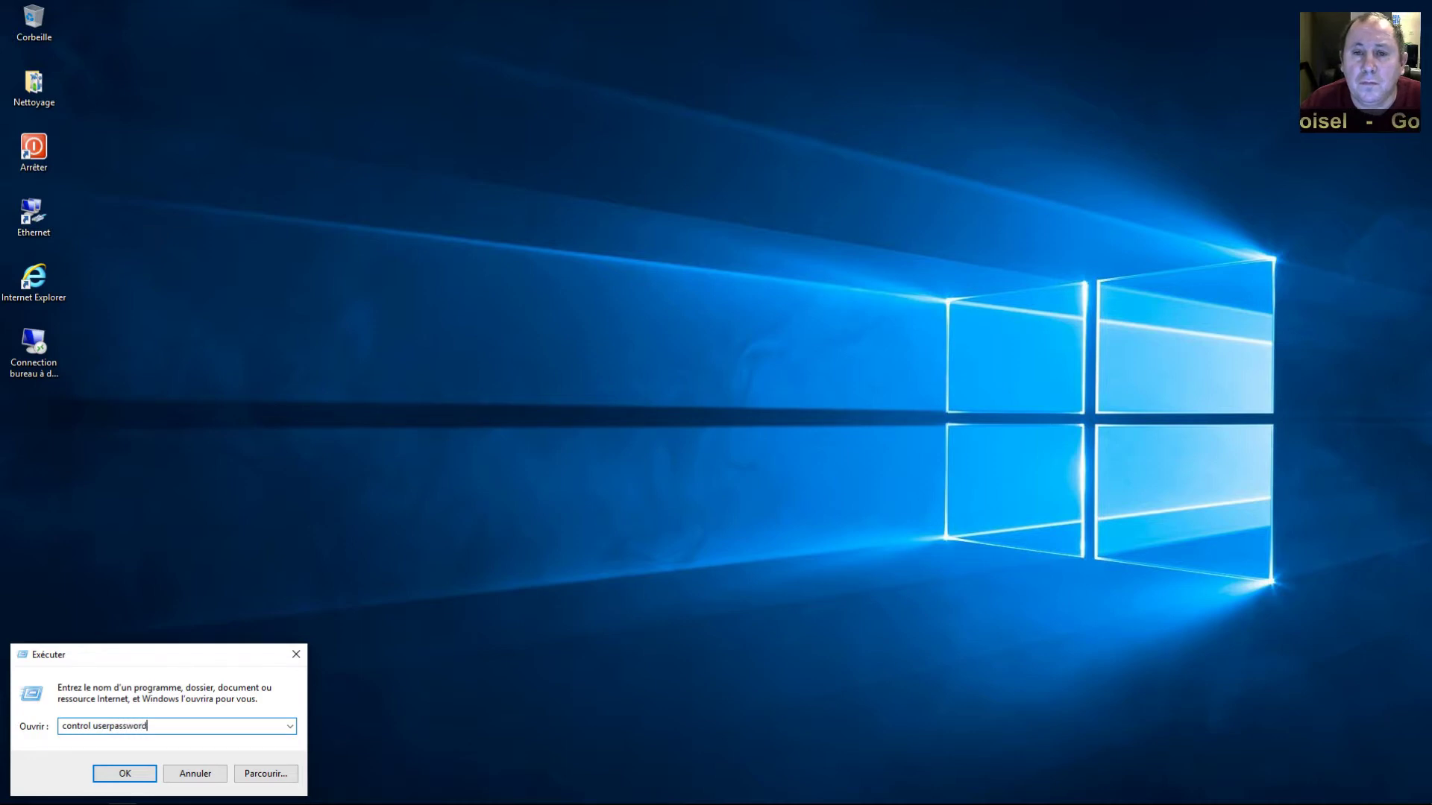
pyautogui.write('s2')
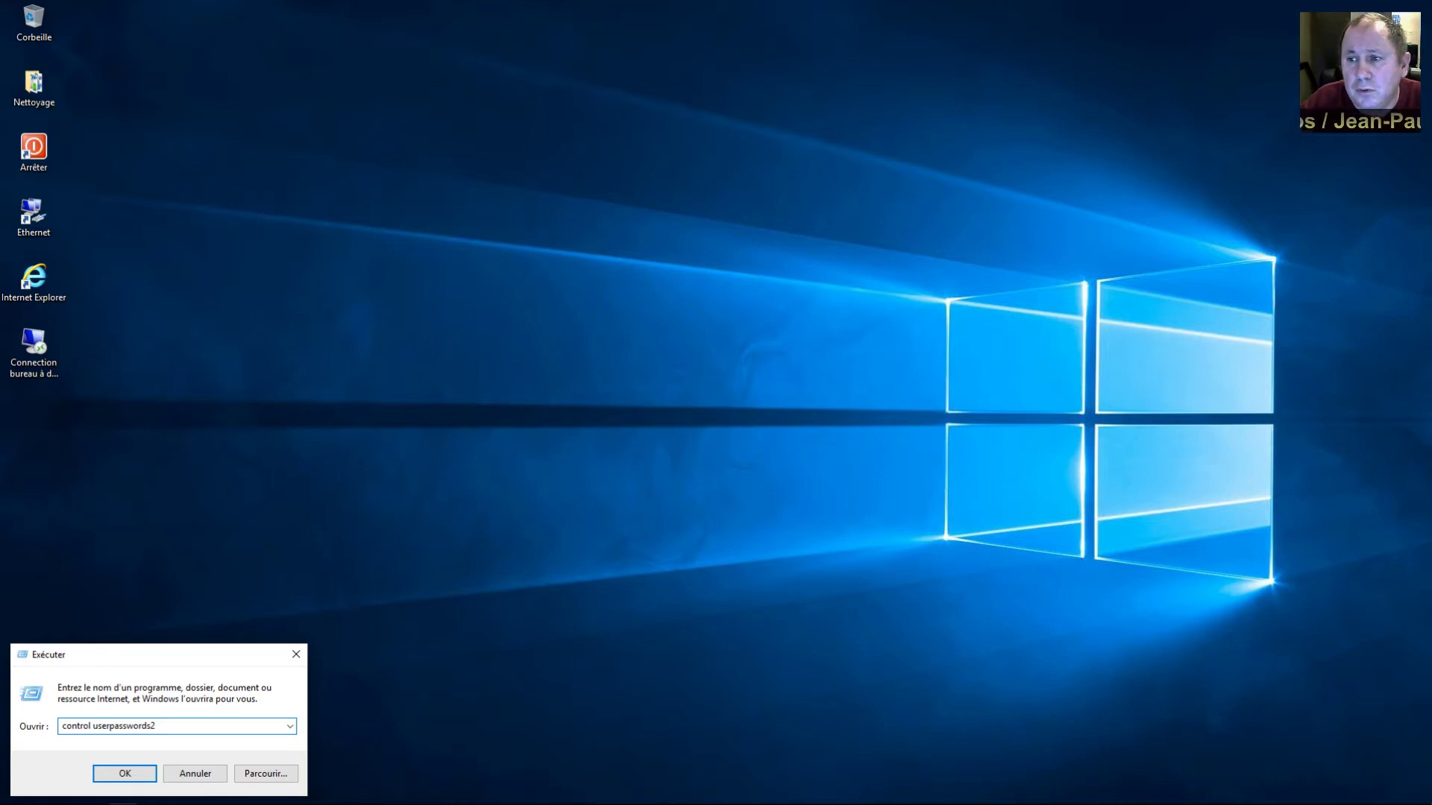
# Run control userpasswords2 and untick 'Les utilisateurs doivent entrer un nom d'utilisateur et un mot de passe'
pyautogui.click(125, 776)
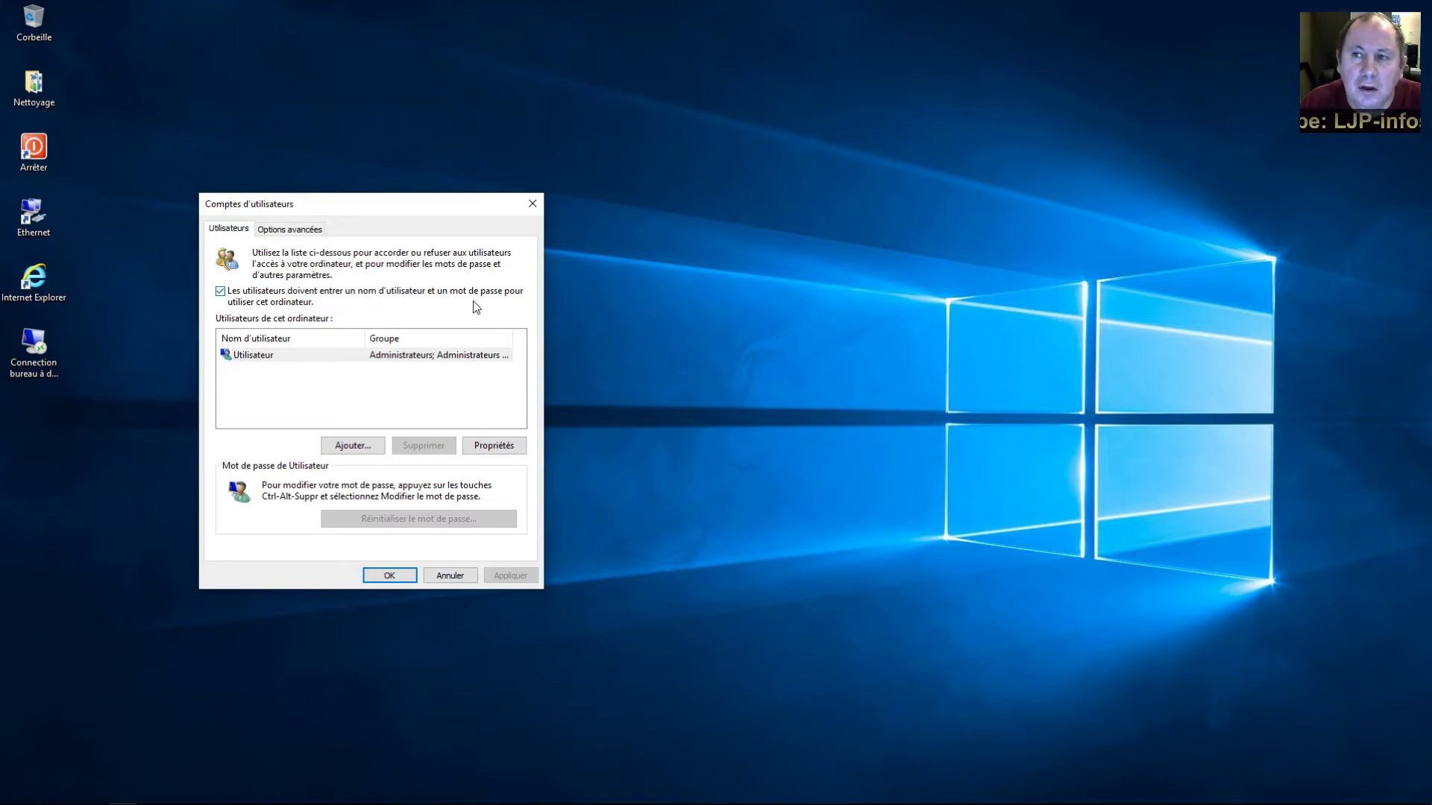
pyautogui.click(223, 299)
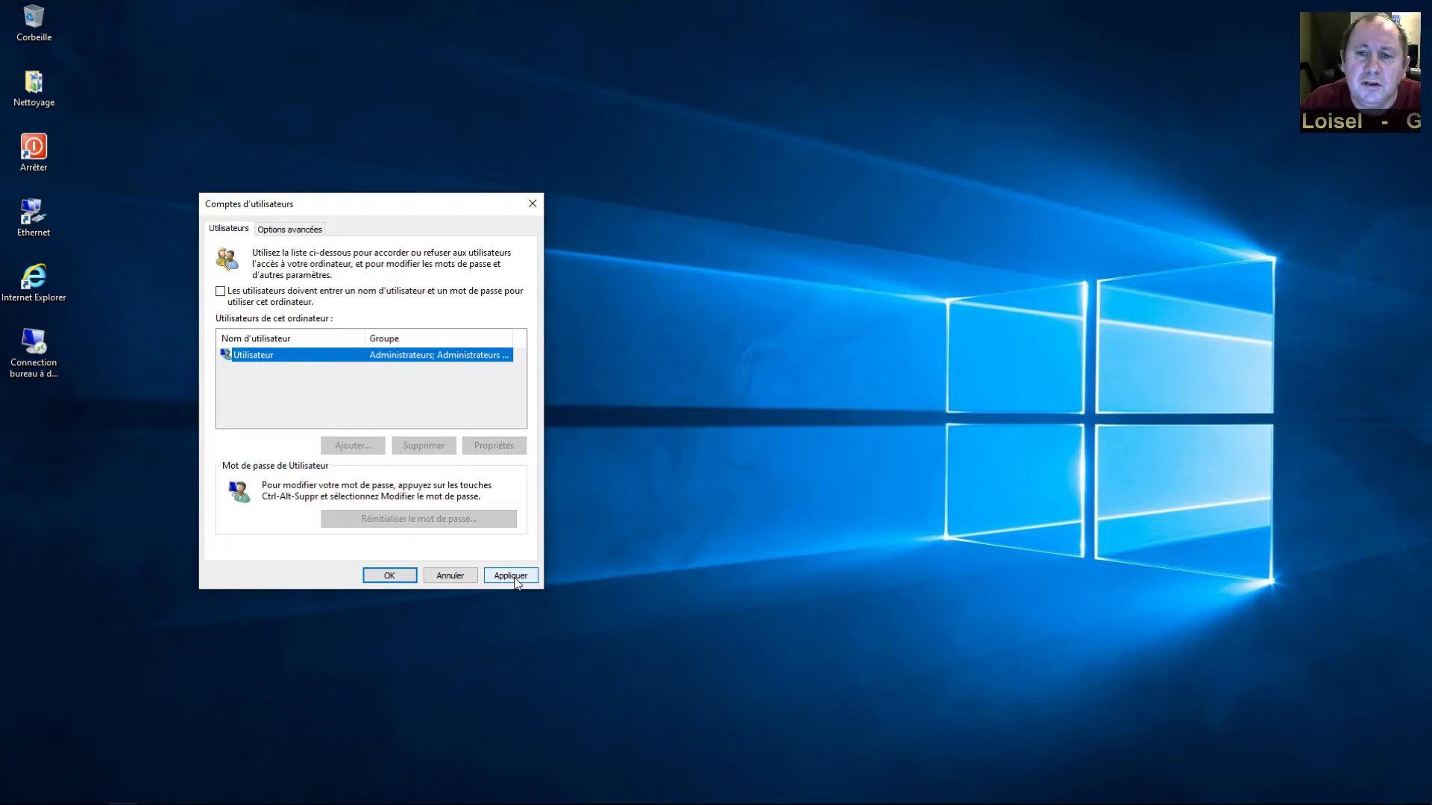
# Enter and confirm the account password for automatic sign-in, then close Comptes d'utilisateurs with OK
pyautogui.click(513, 577)
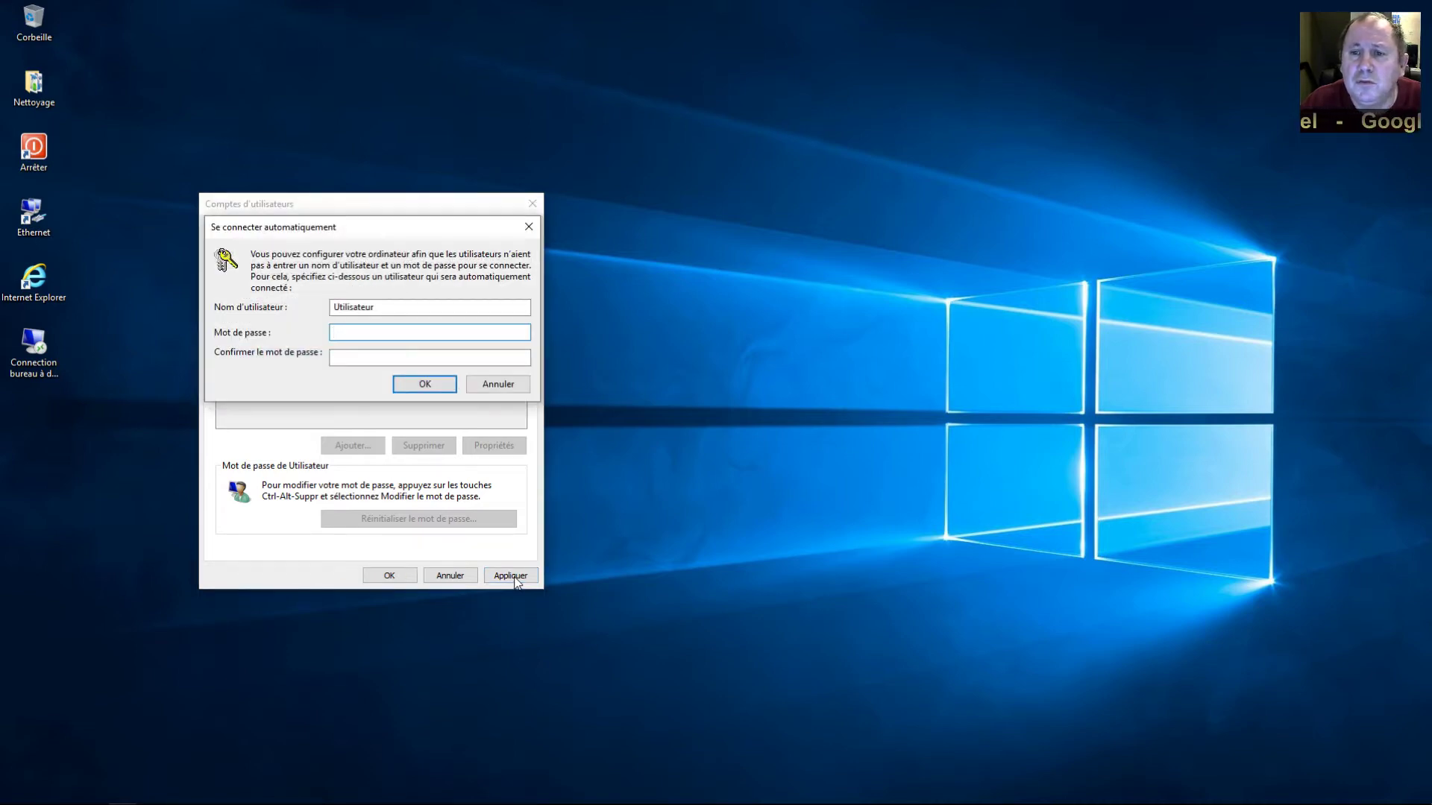
pyautogui.moveTo(356, 228); pyautogui.dragTo(746, 221)
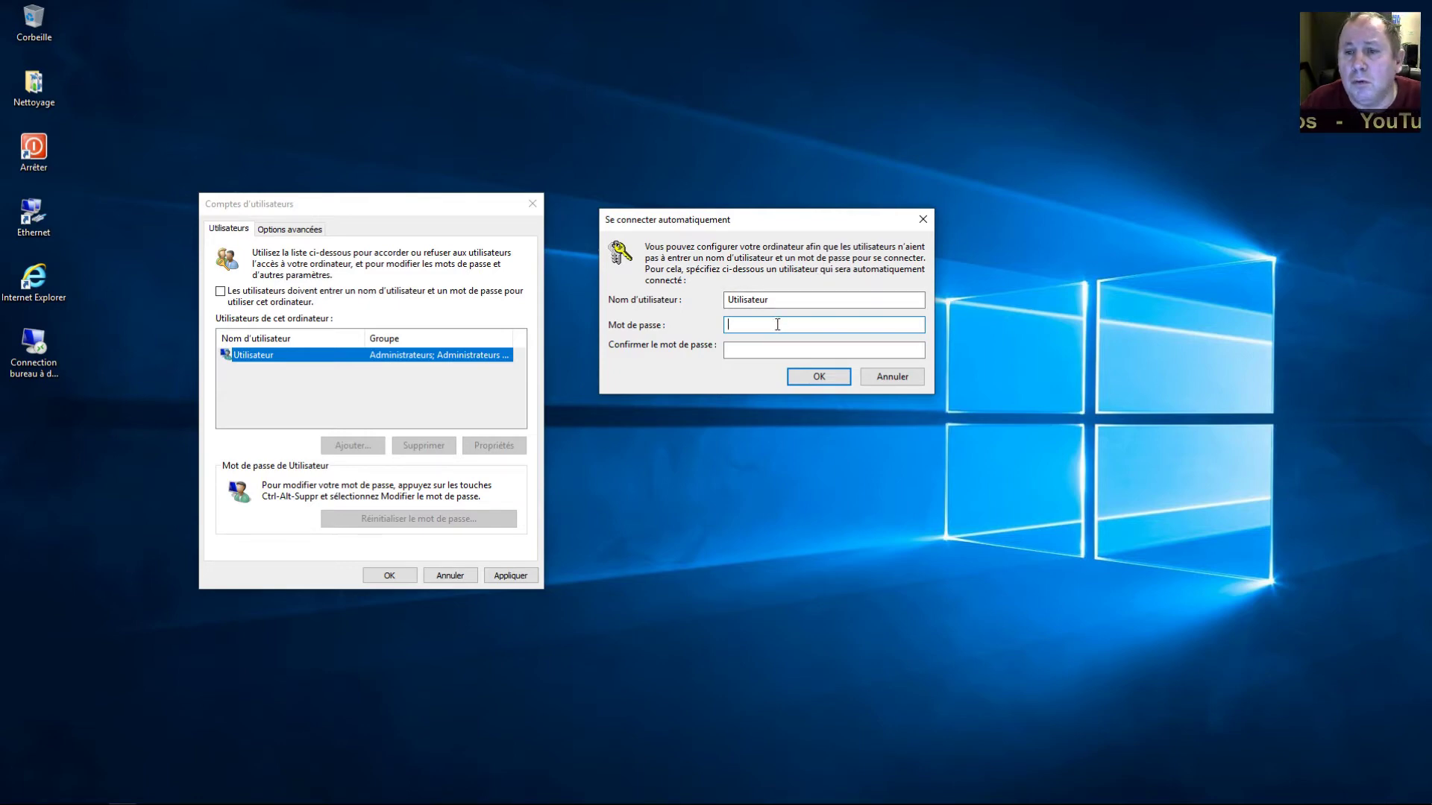
pyautogui.write('123456')
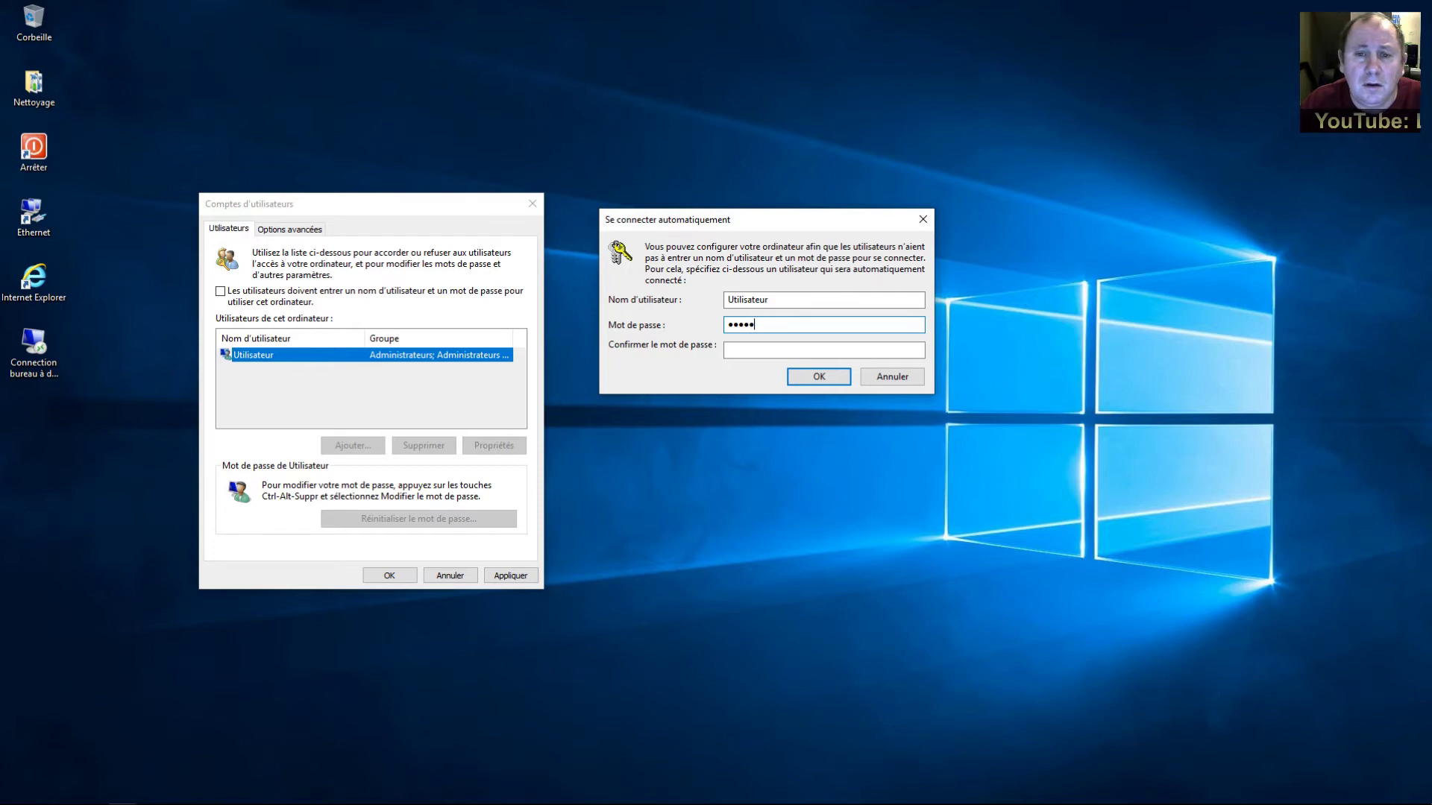
pyautogui.click(775, 349)
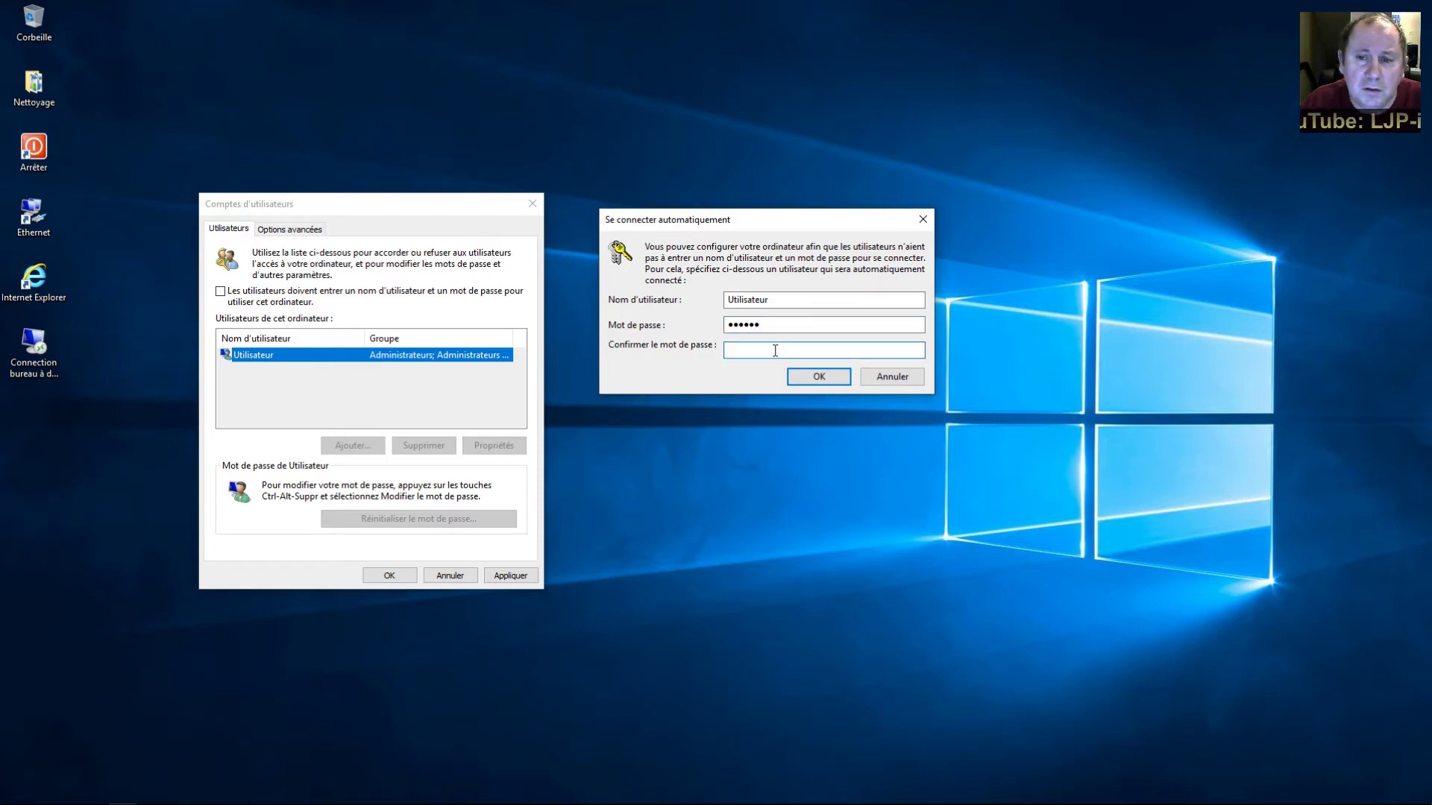
pyautogui.write('123456')
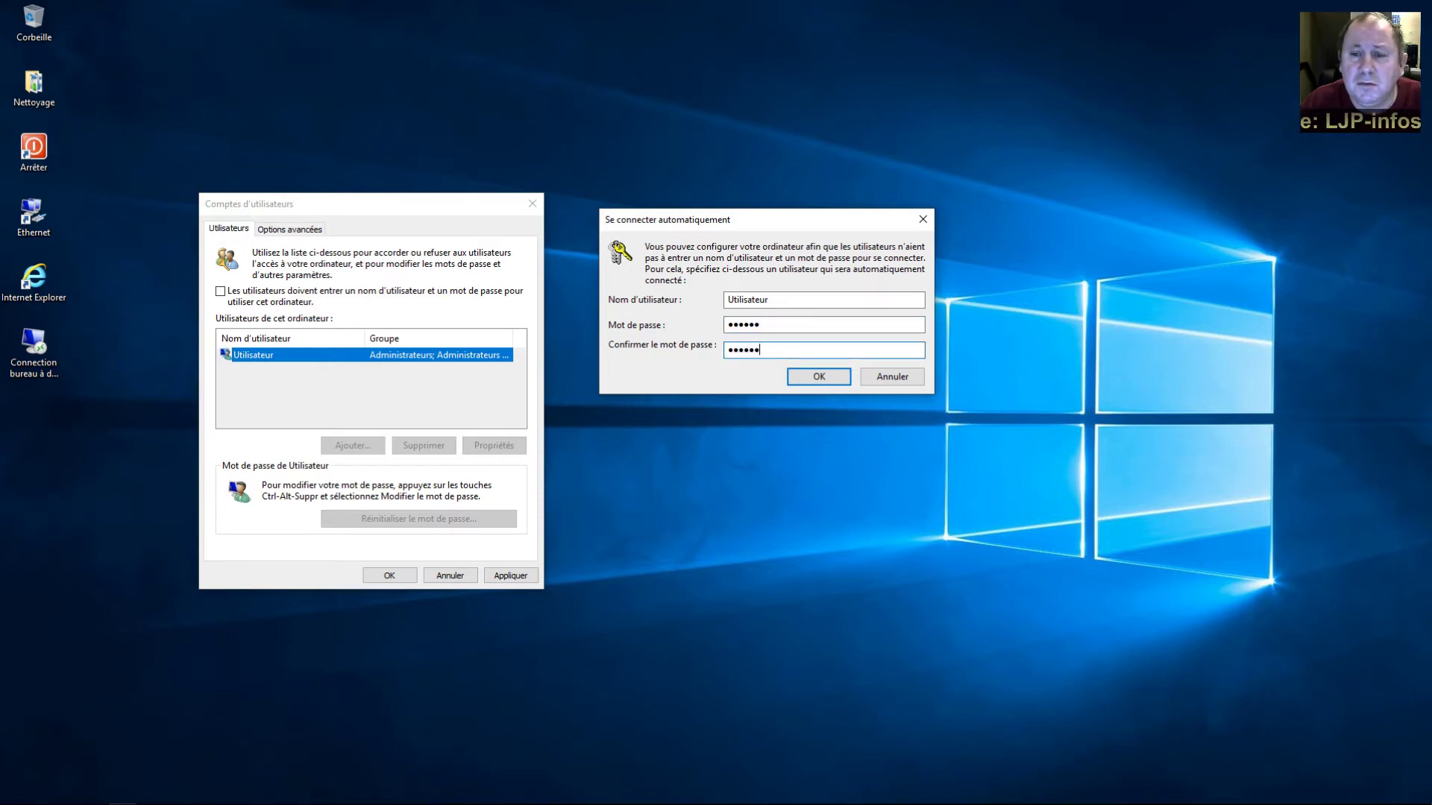
pyautogui.click(809, 377)
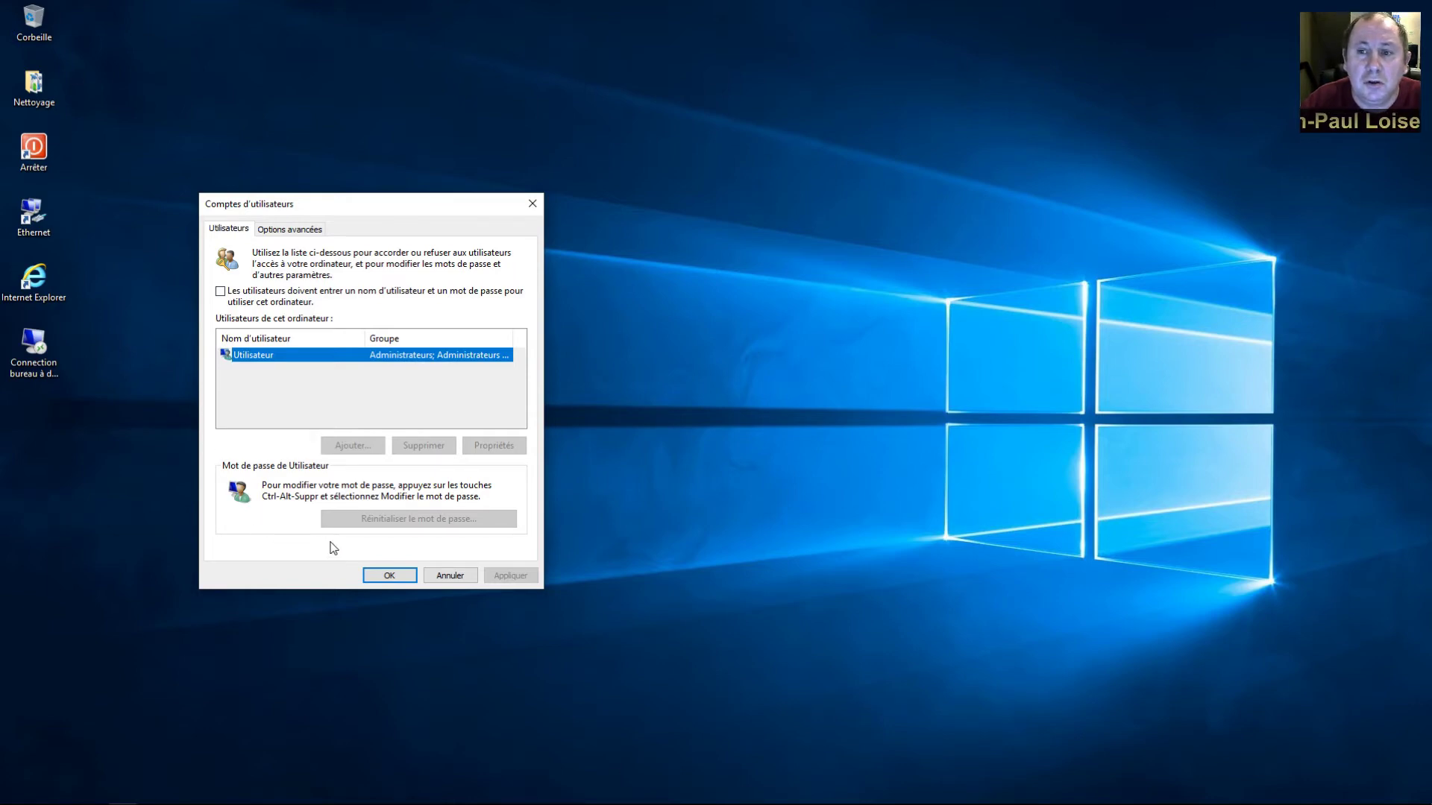
pyautogui.click(388, 574)
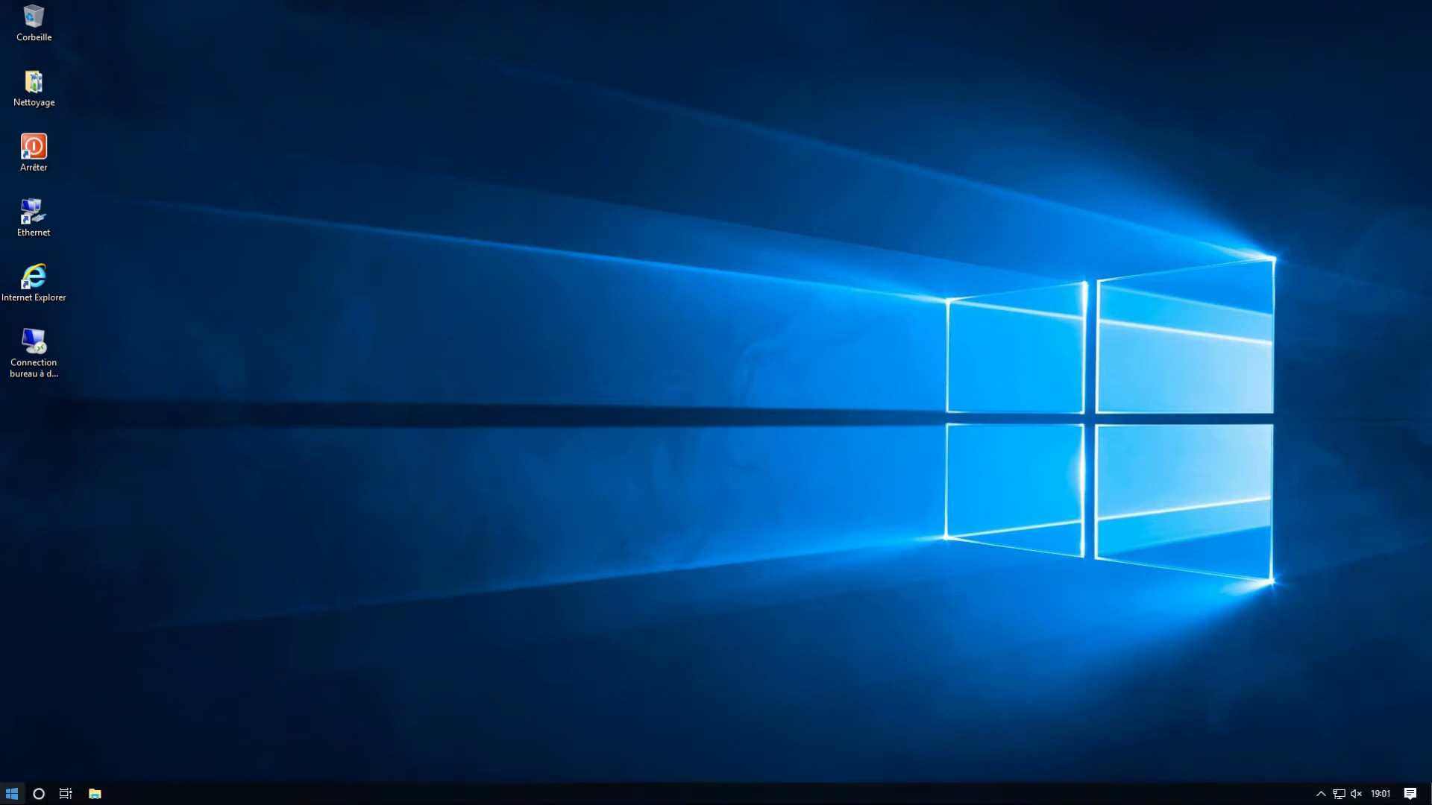
# Restart the PC via Arrêter ou se déconnecter > Redémarrer
pyautogui.rightClick(12, 795)
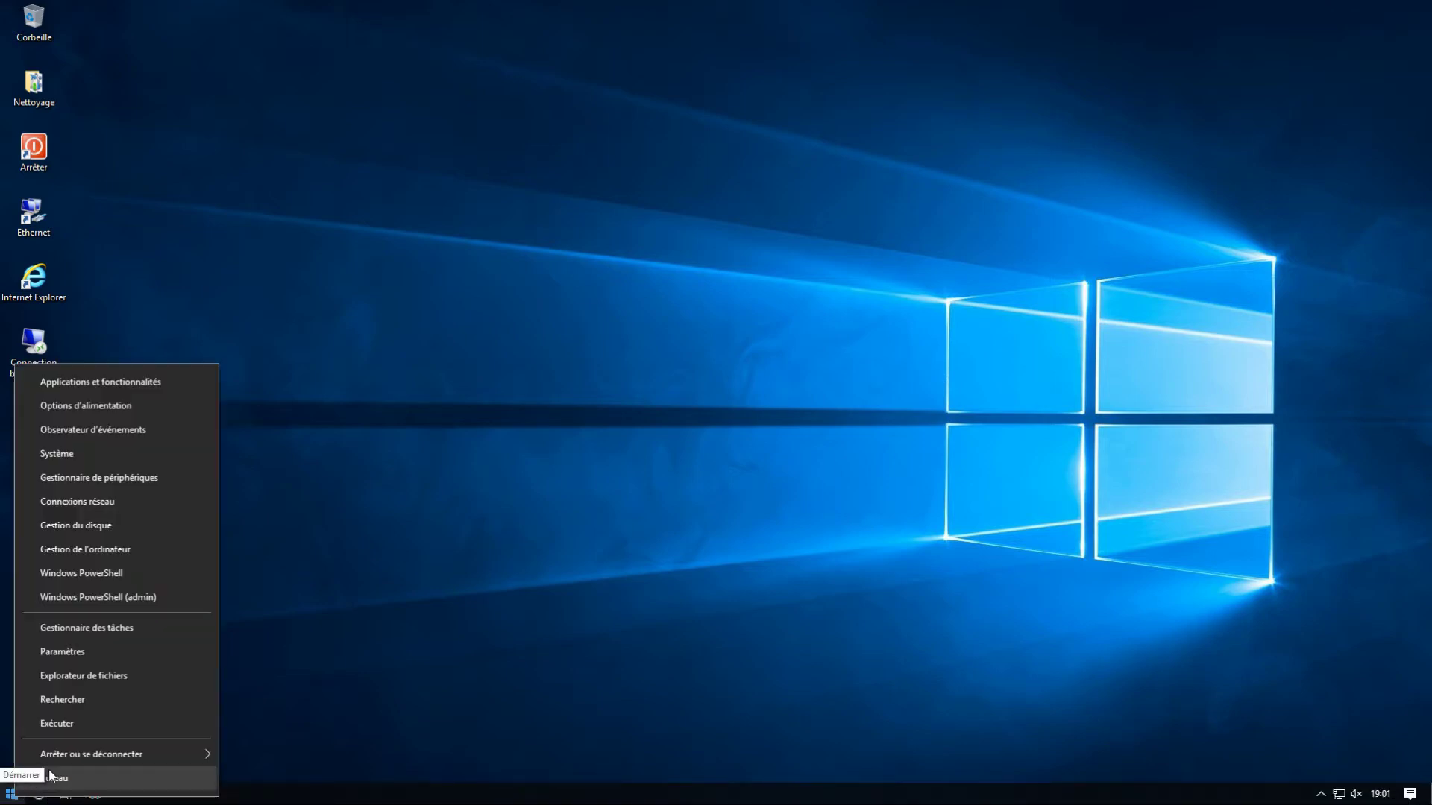
pyautogui.moveTo(82, 755)
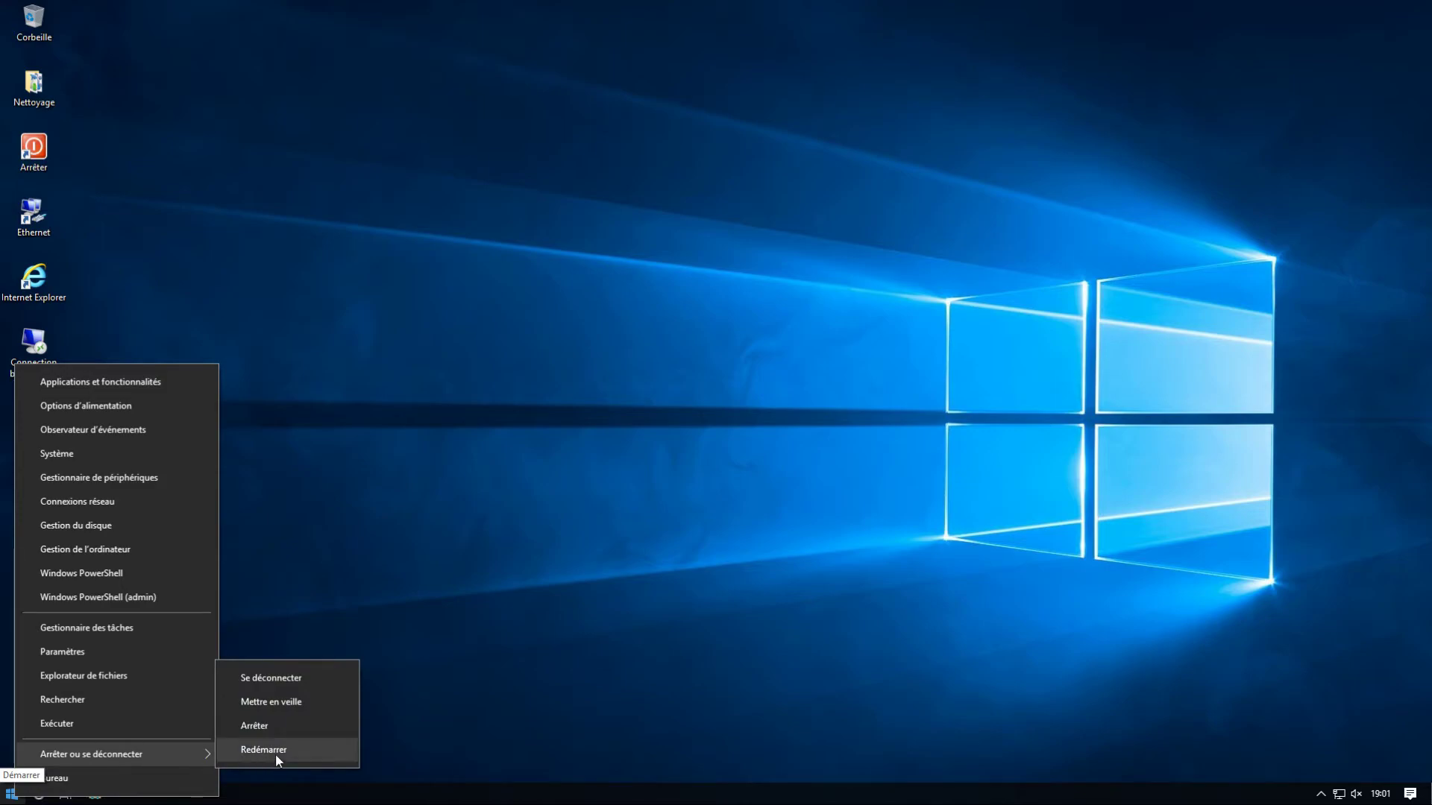
pyautogui.click(276, 755)
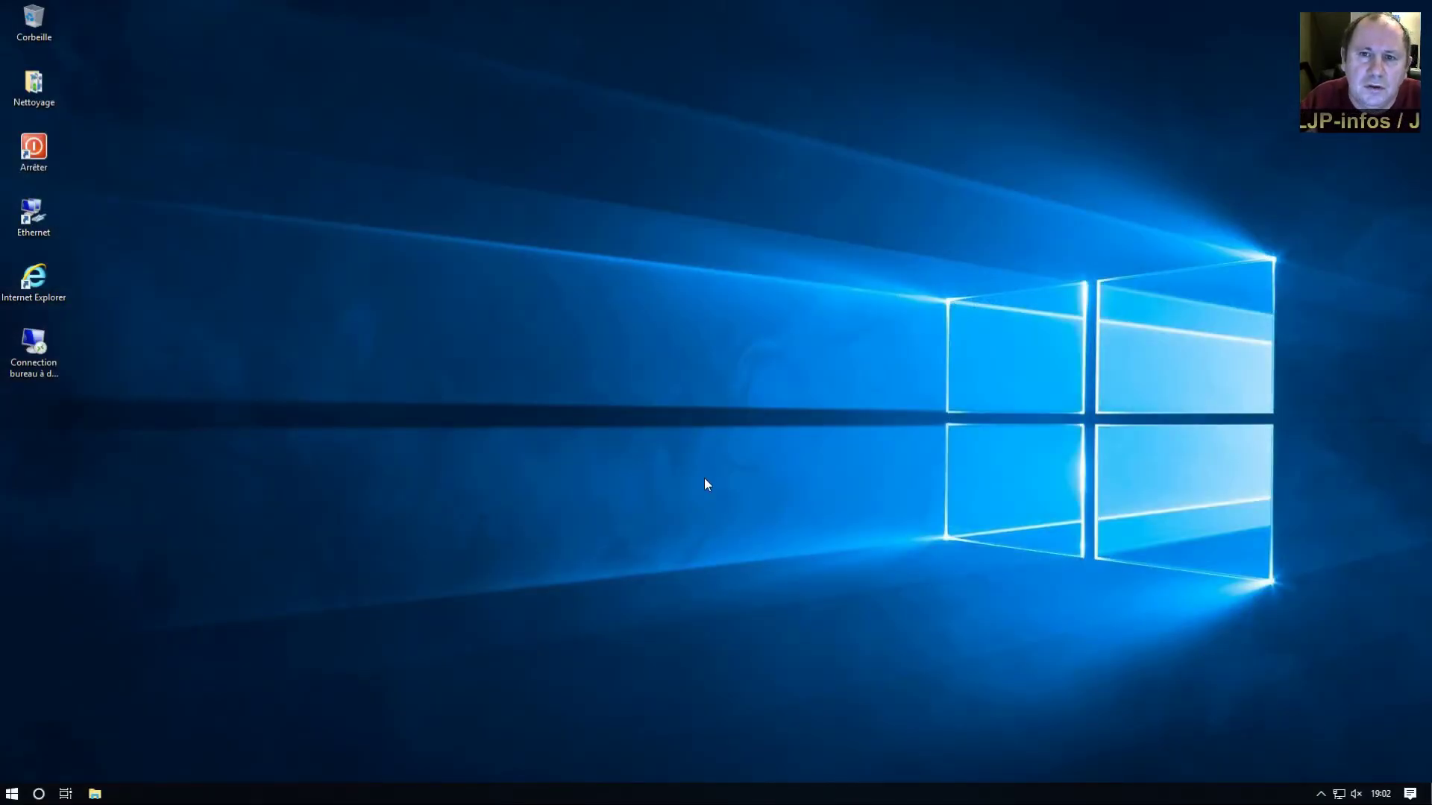
# Lock the session, then sign back in with the account password after an empty attempt
pyautogui.hotkey('ctrl', 'alt', 'Delete')
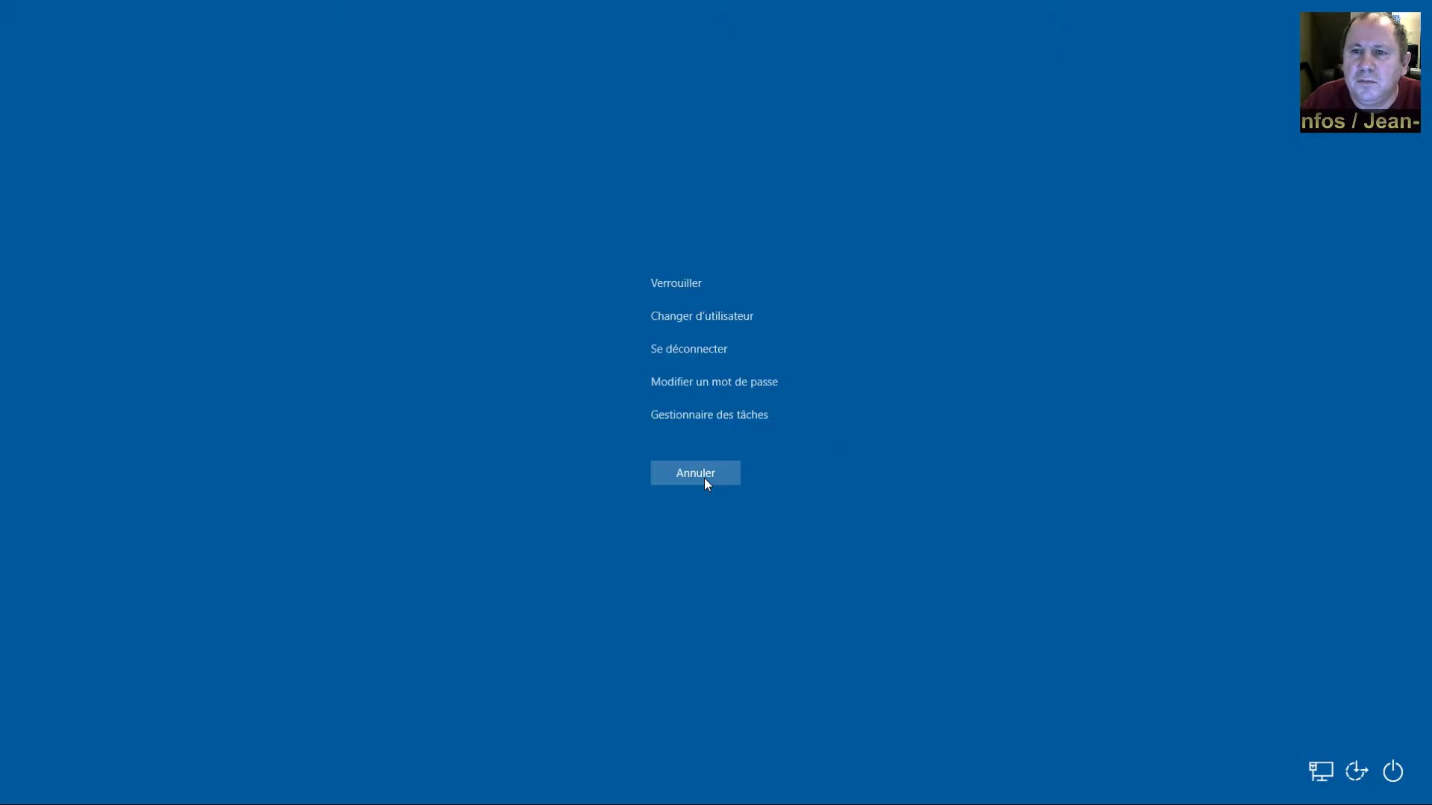
pyautogui.click(682, 283)
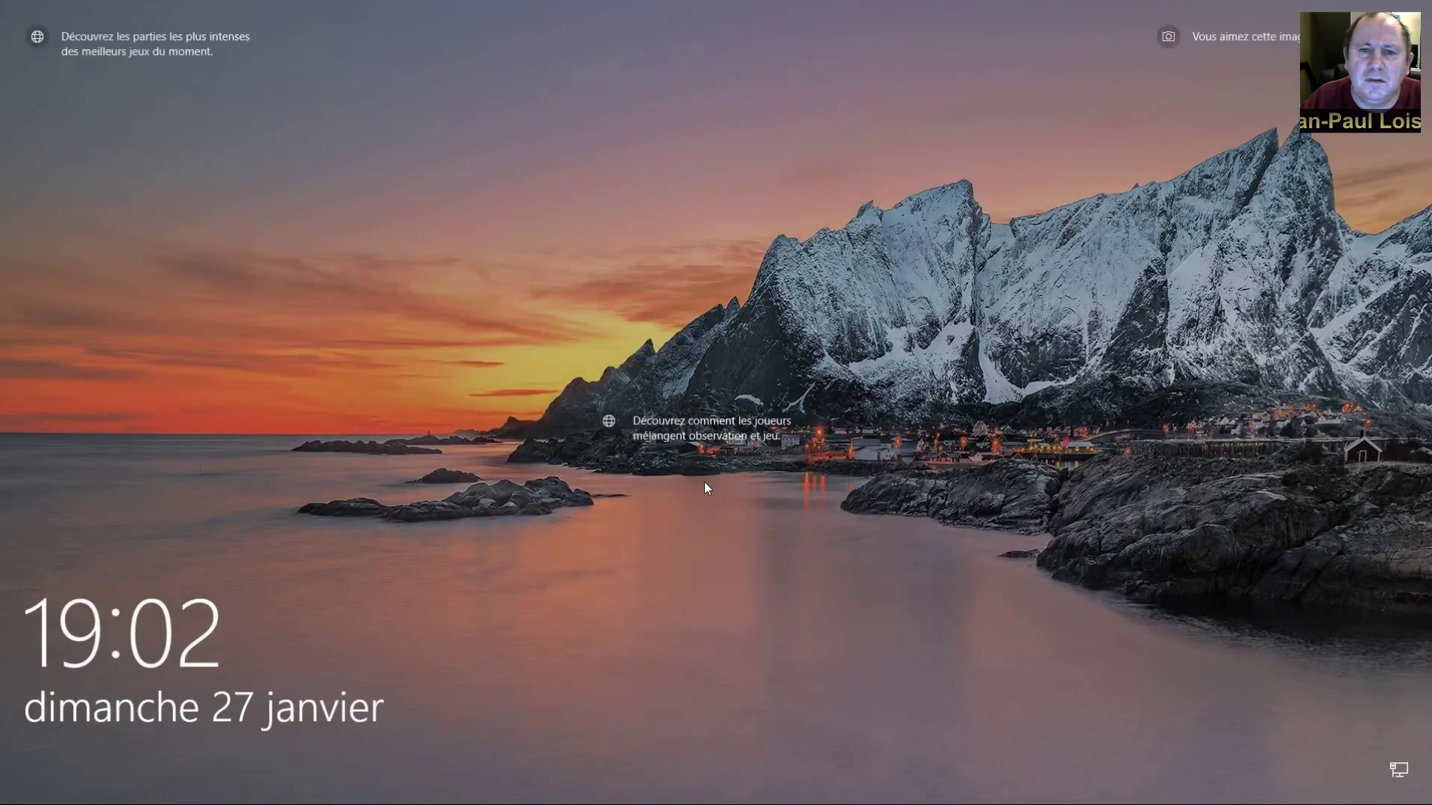
pyautogui.click(704, 484)
pyautogui.press('Return')
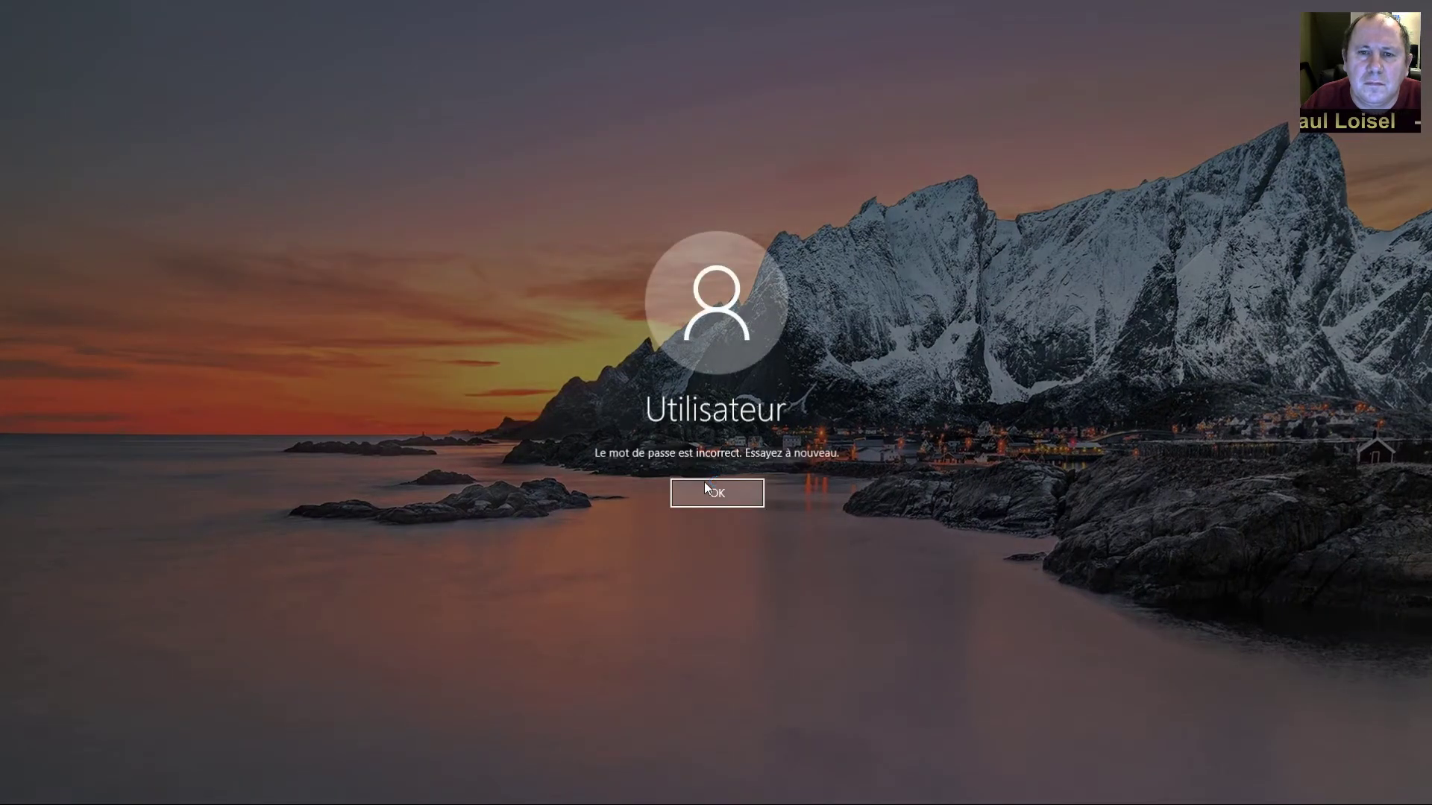
pyautogui.click(705, 485)
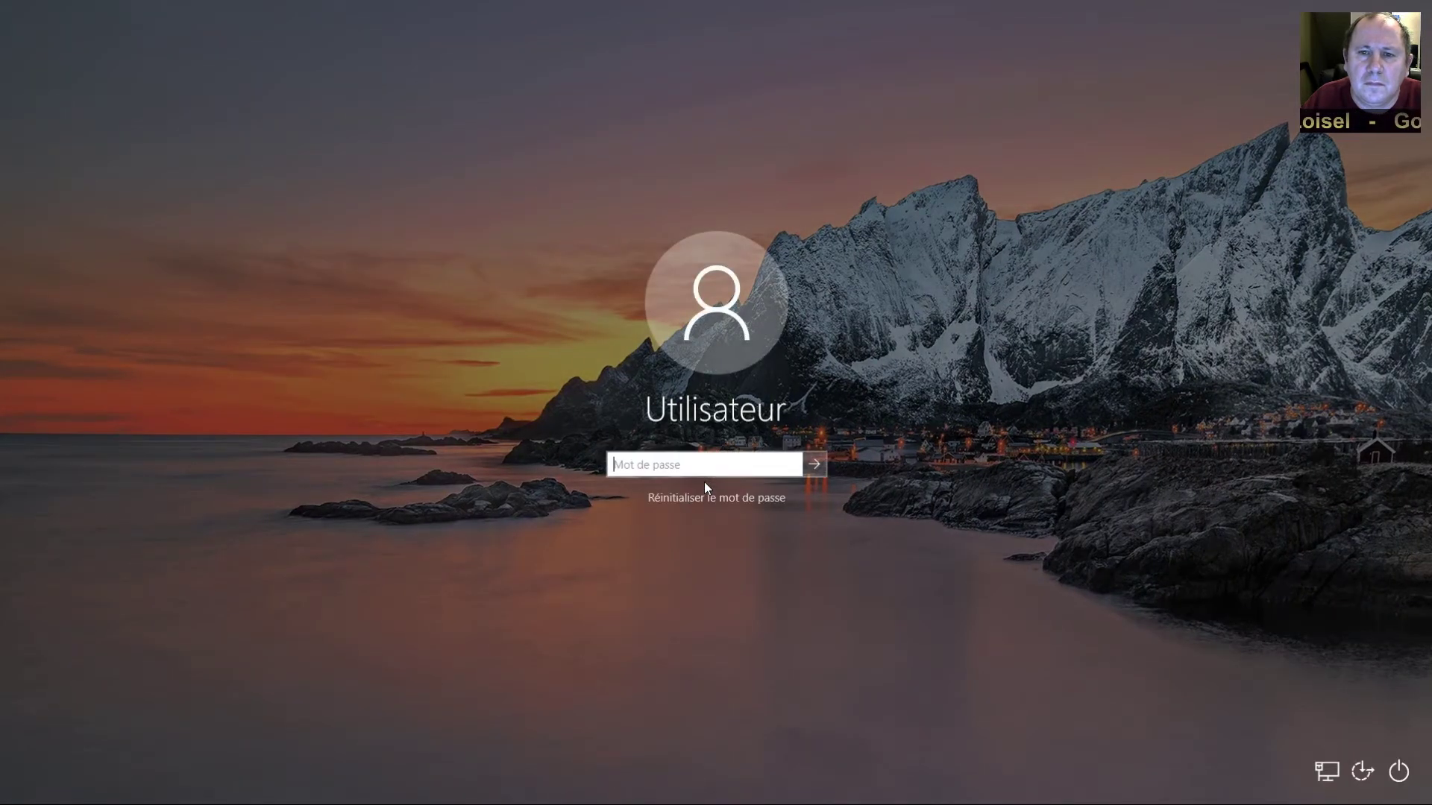
pyautogui.write('••••••')
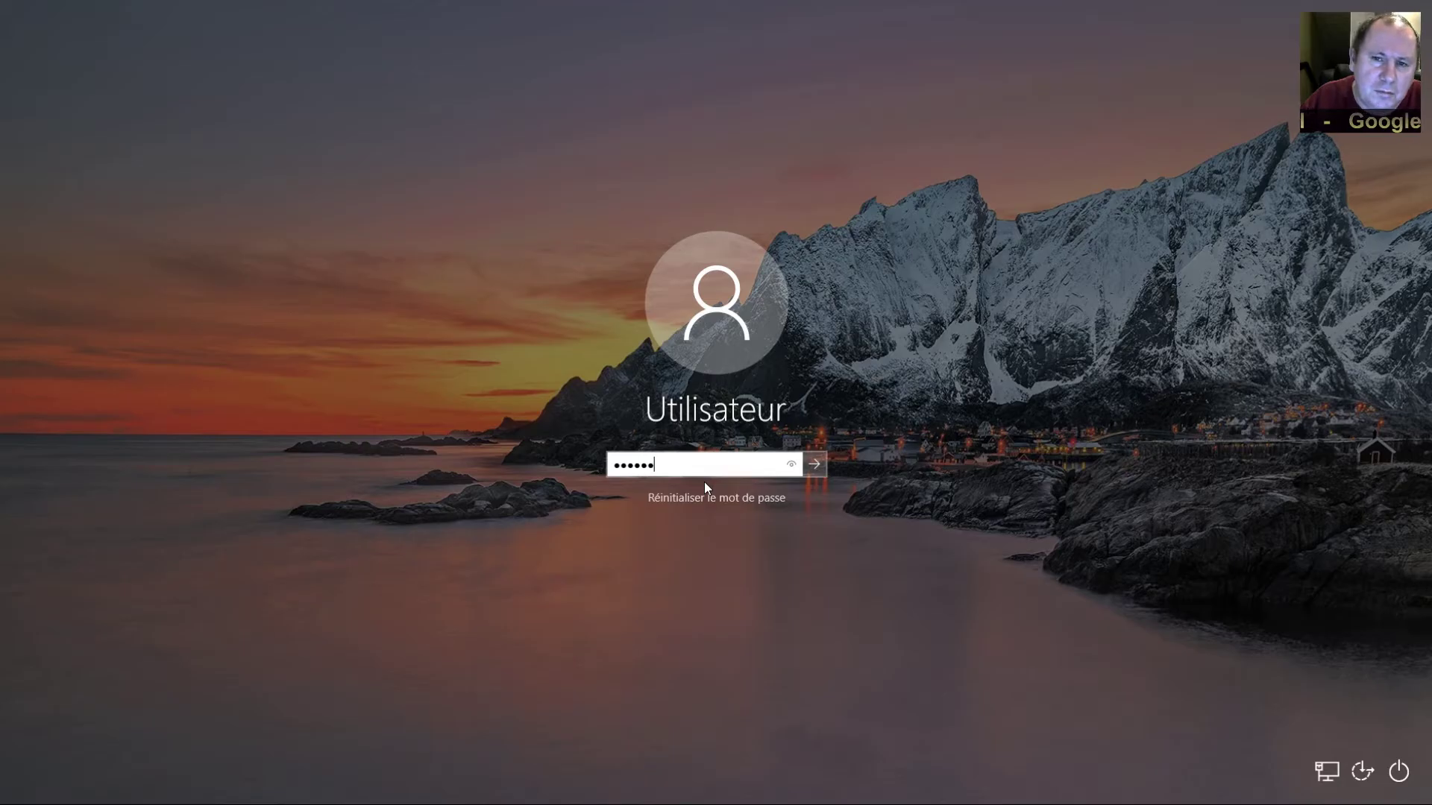
pyautogui.press('Return')
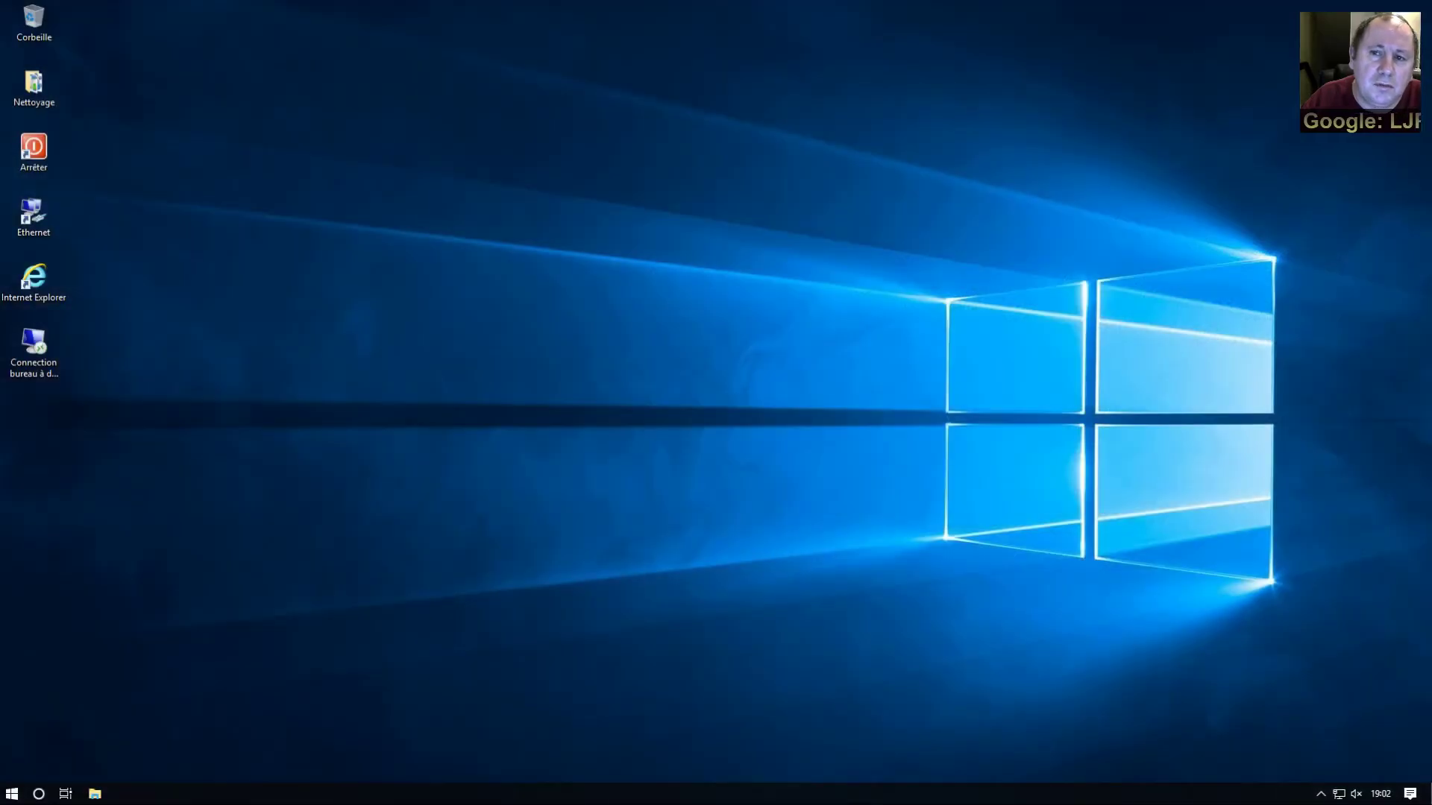
# Reopen User Accounts via Run, centre the window and show its Options avancées tab
pyautogui.rightClick(11, 797)
pyautogui.click(47, 720)
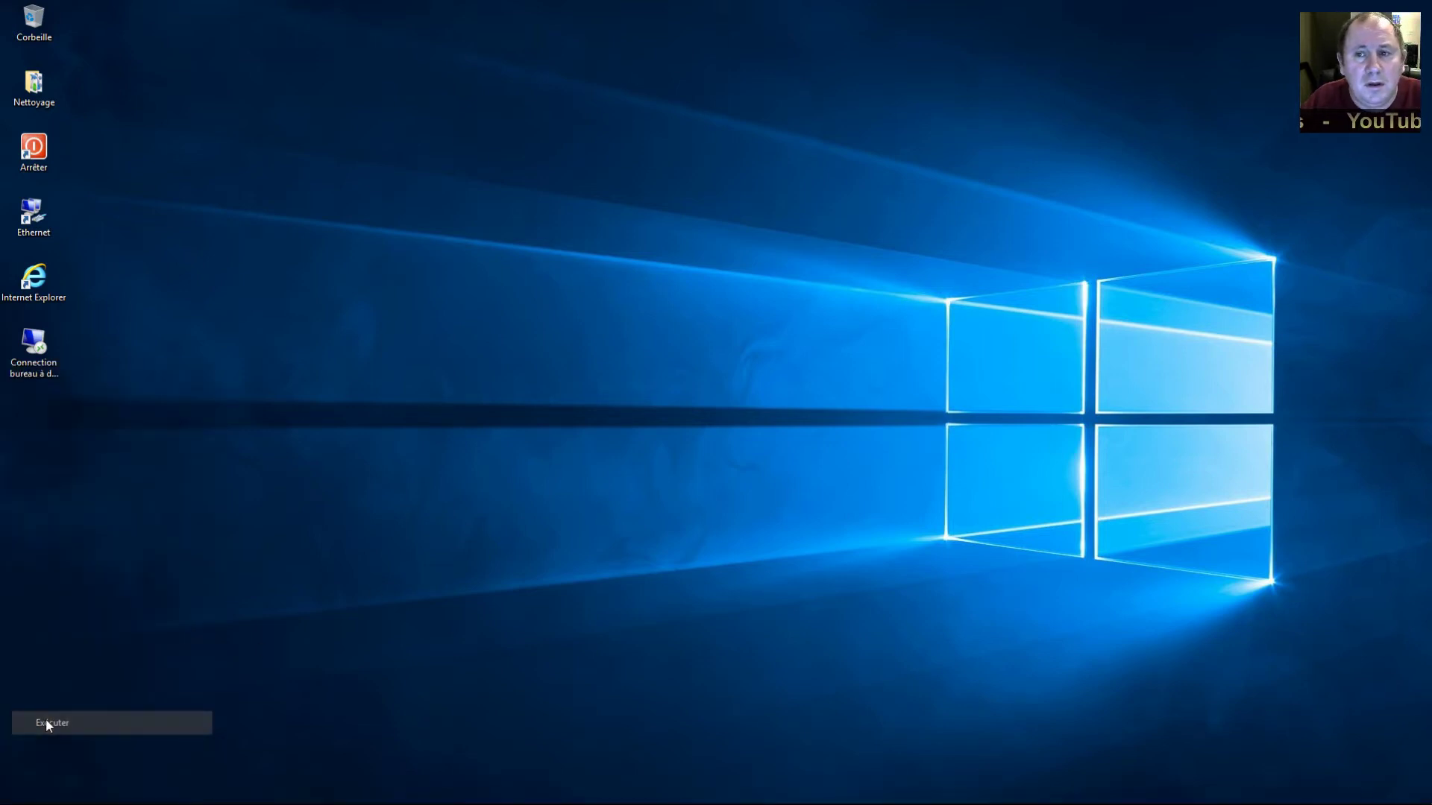
pyautogui.click(125, 773)
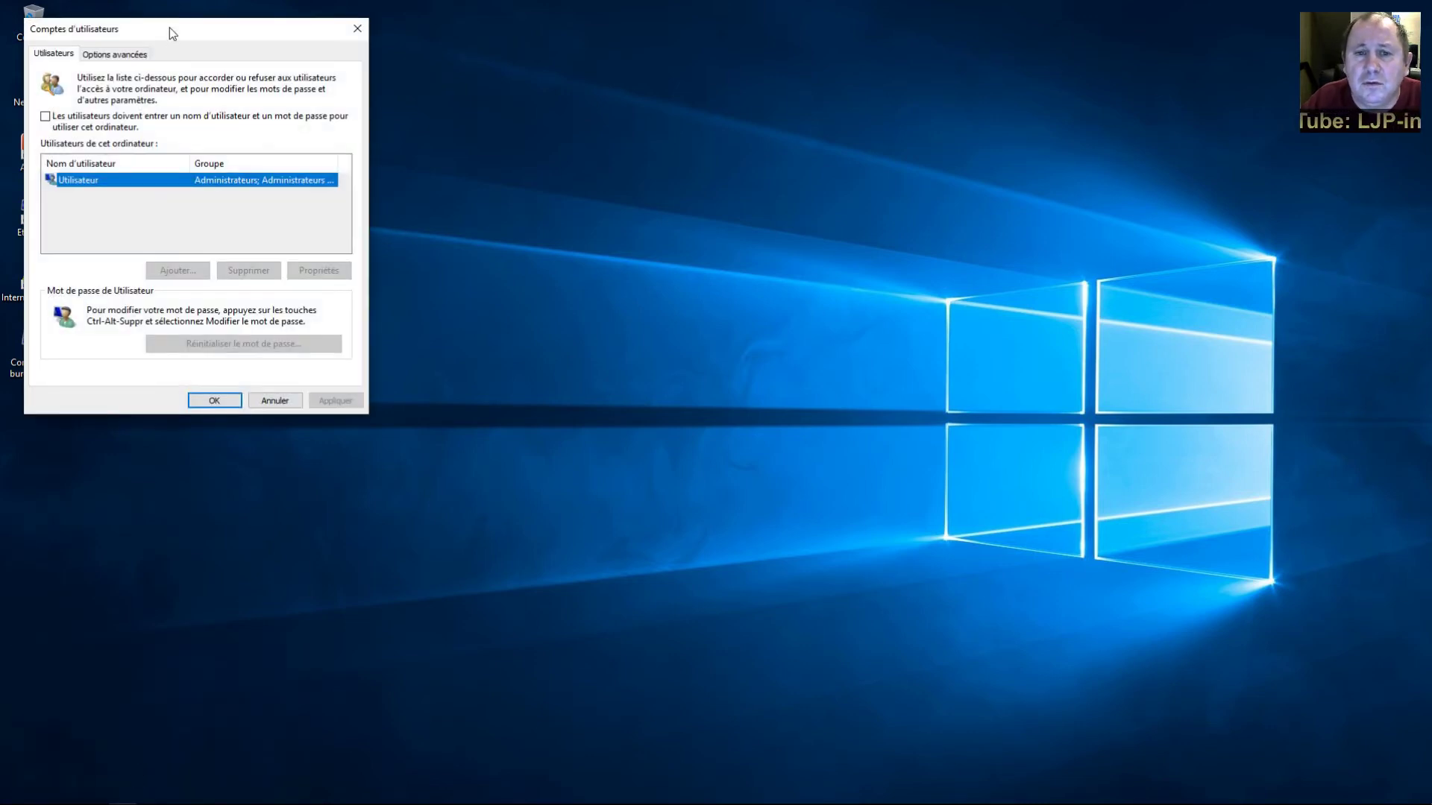
pyautogui.moveTo(168, 29); pyautogui.dragTo(444, 147)
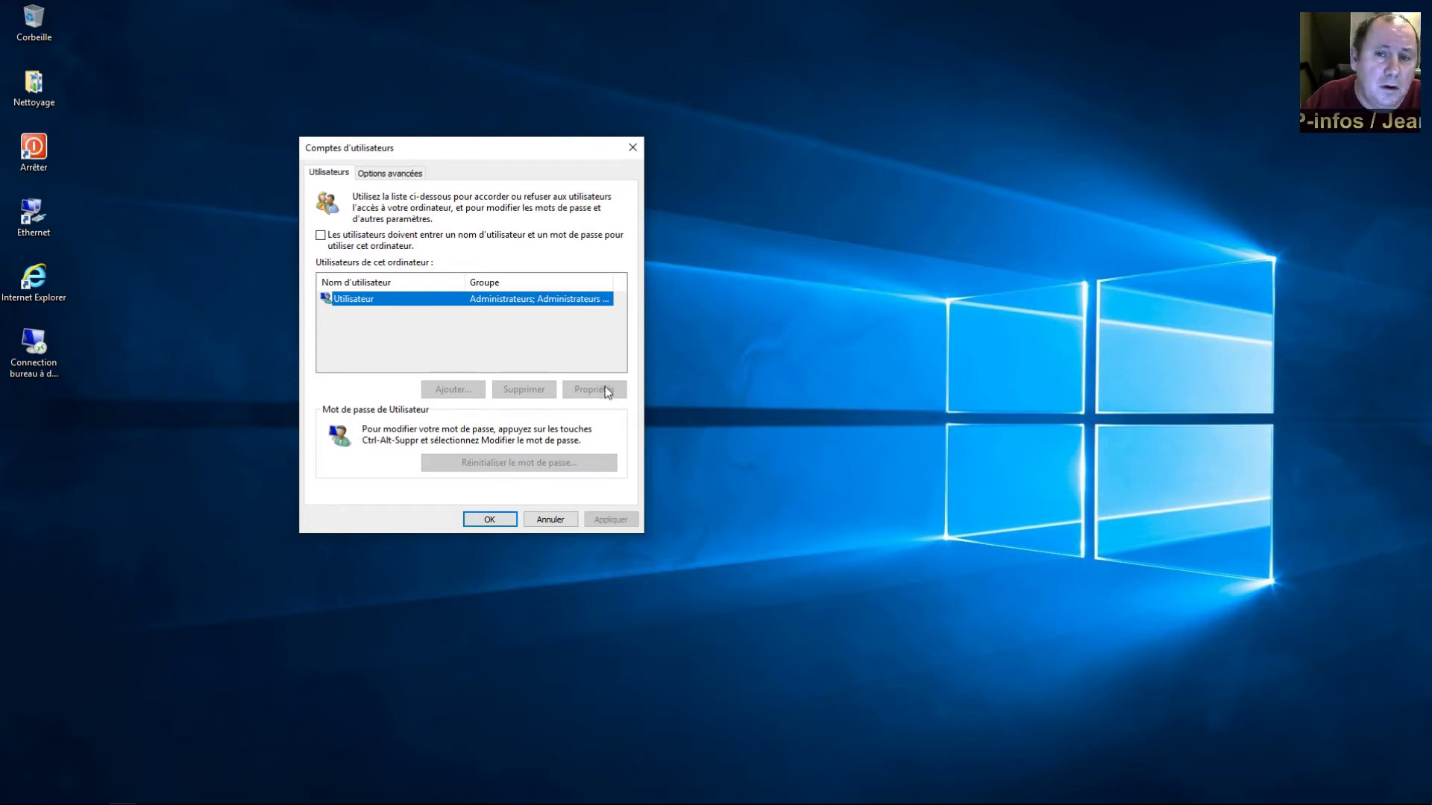
pyautogui.click(384, 174)
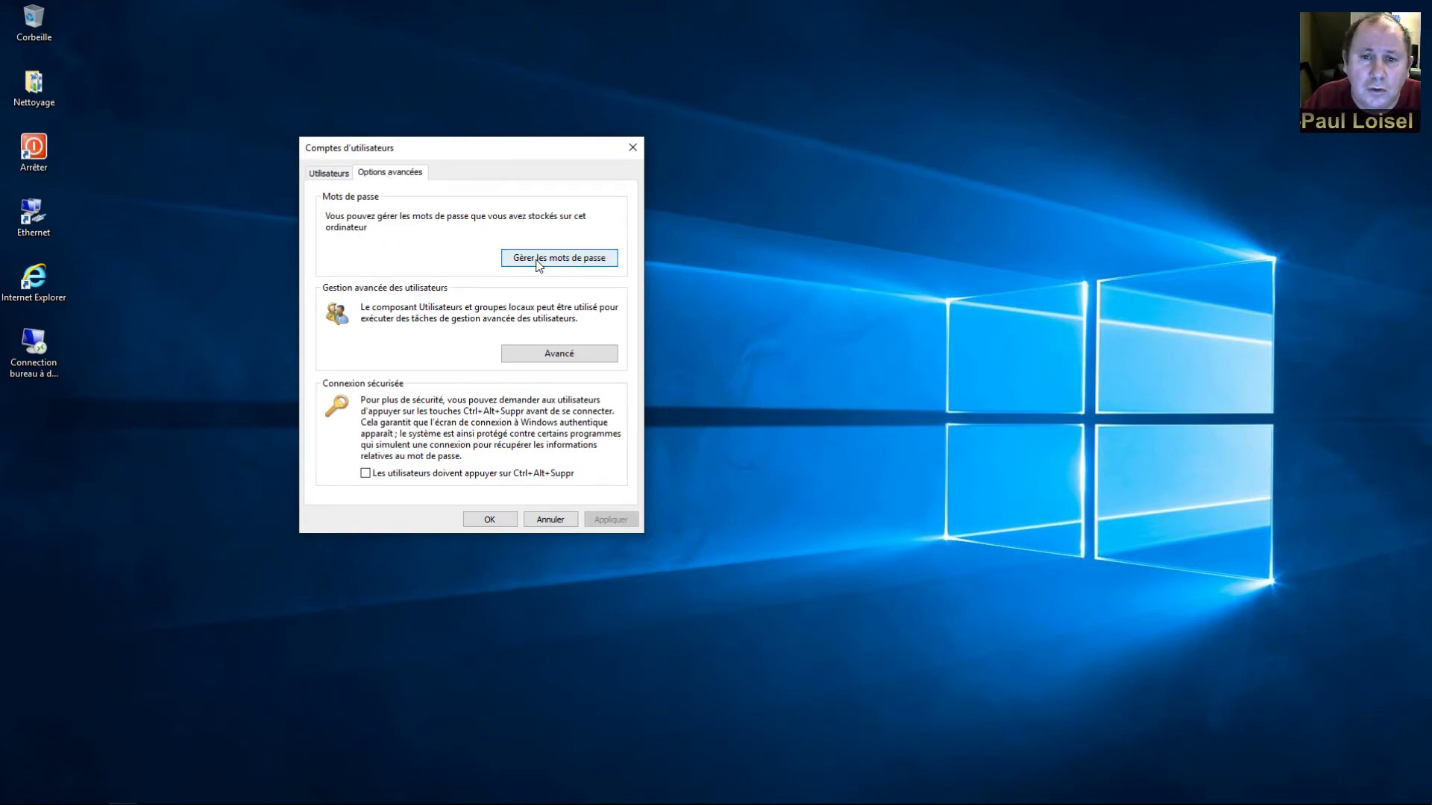
# Open Local Users and Groups, previewing the Nouvel utilisateur form and Groupes menu without creating anything
pyautogui.click(564, 357)
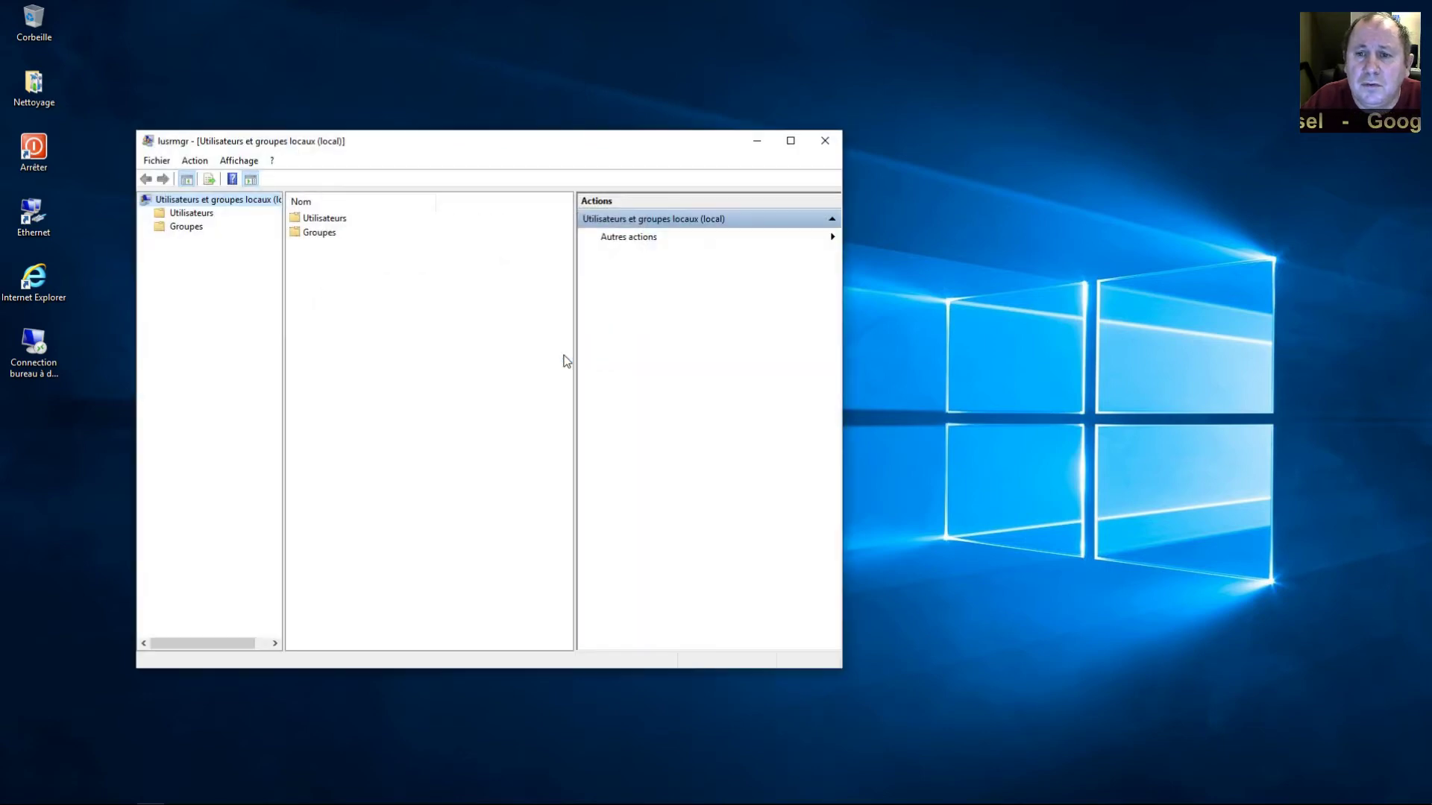
pyautogui.click(325, 220)
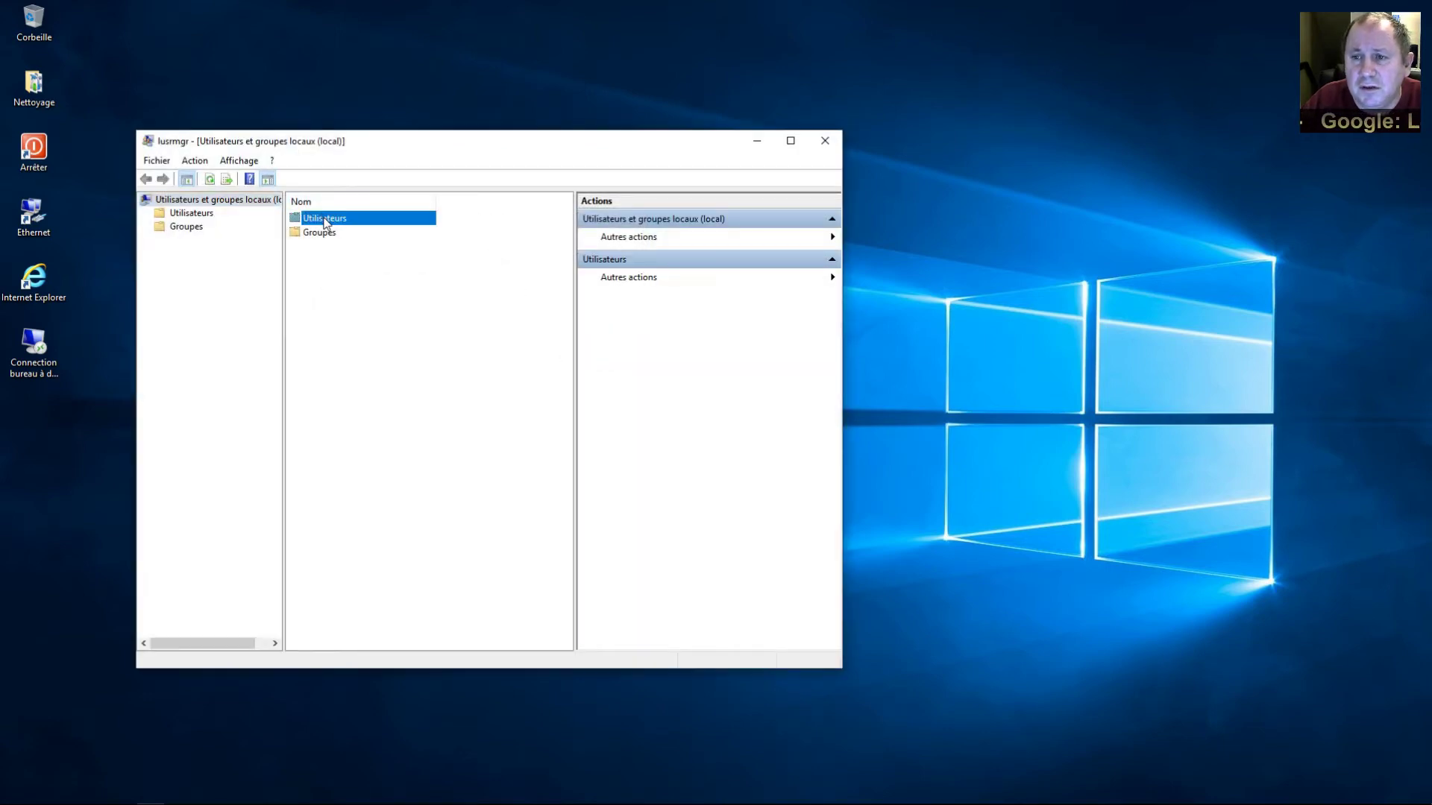
pyautogui.rightClick(325, 222)
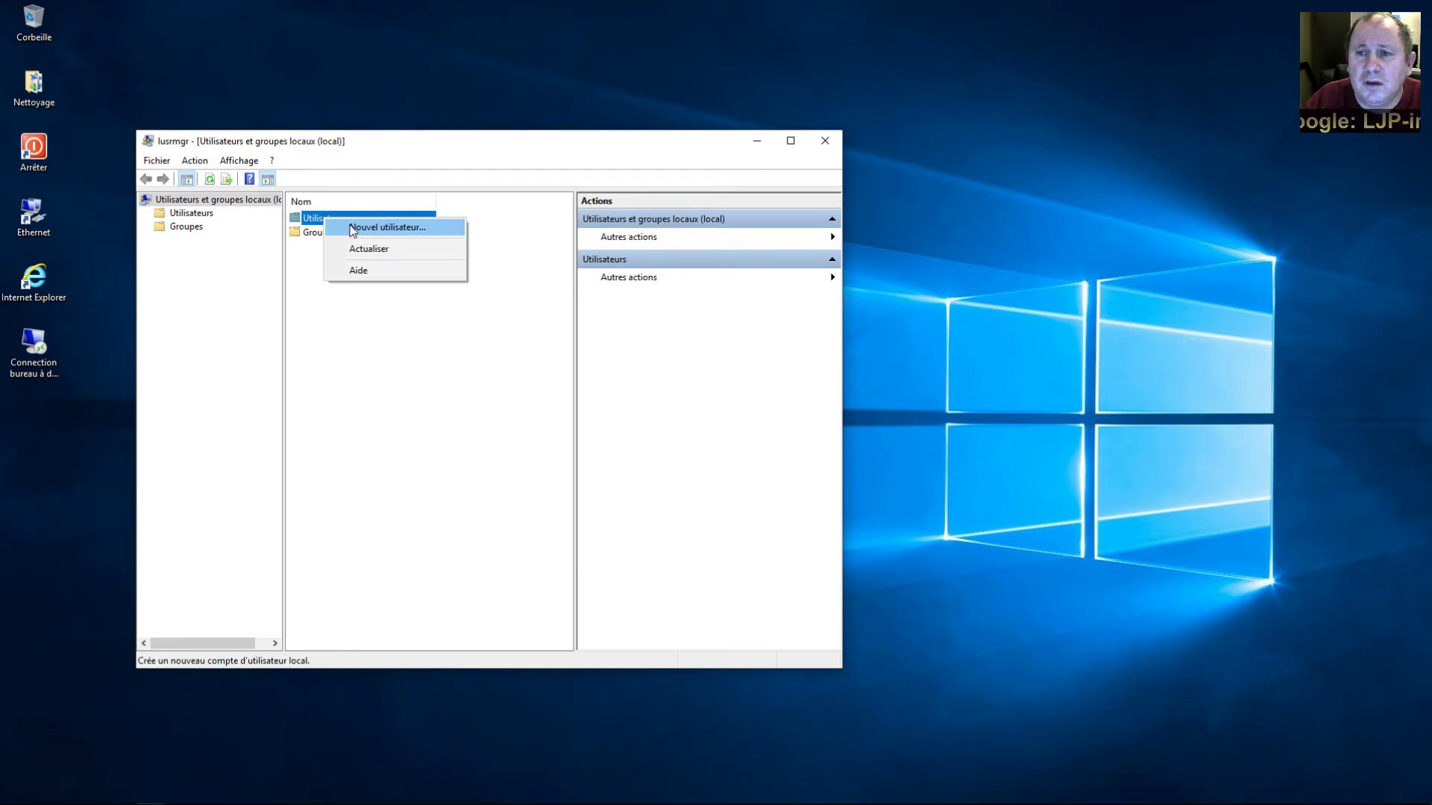
pyautogui.click(353, 229)
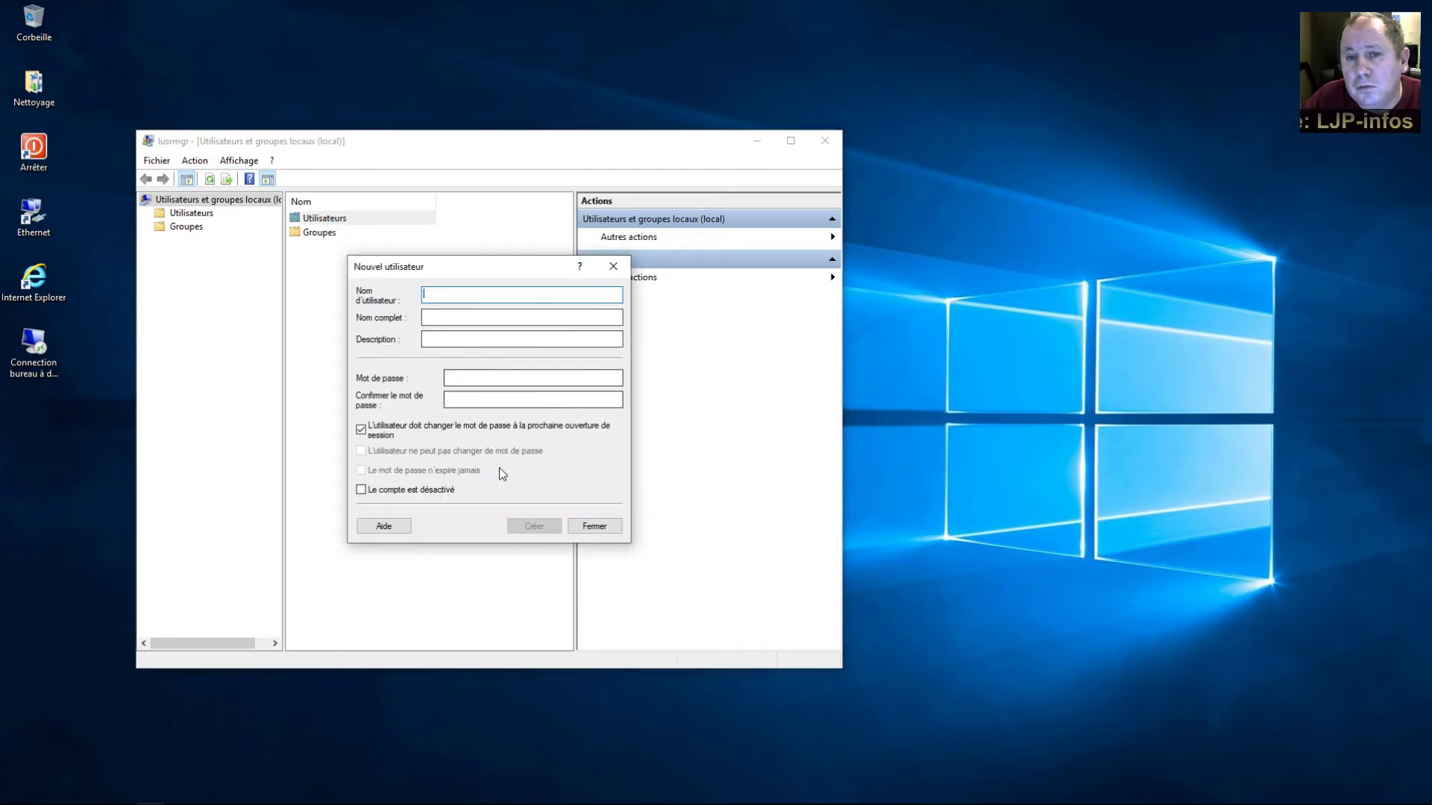
pyautogui.click(611, 529)
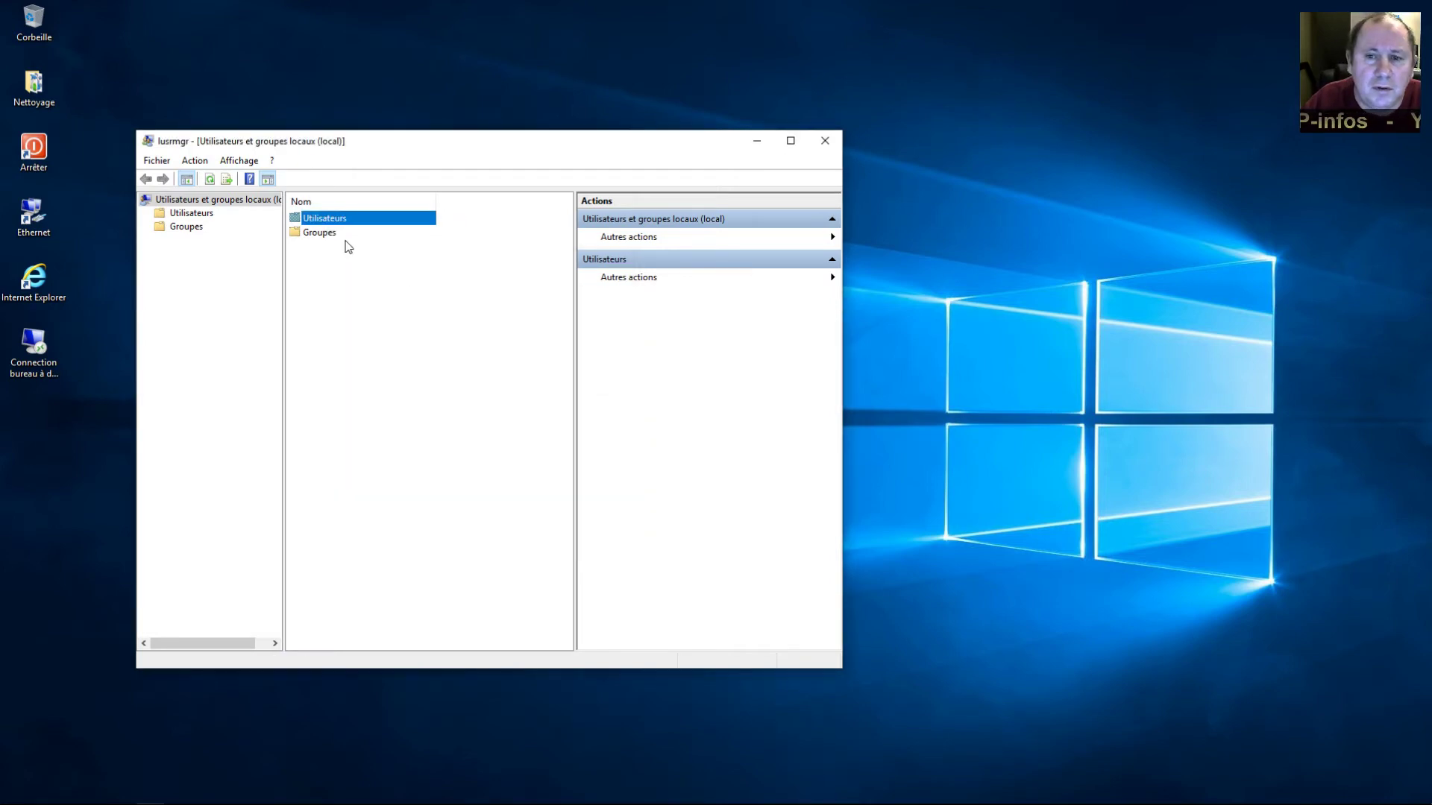
pyautogui.click(321, 234)
pyautogui.rightClick(321, 234)
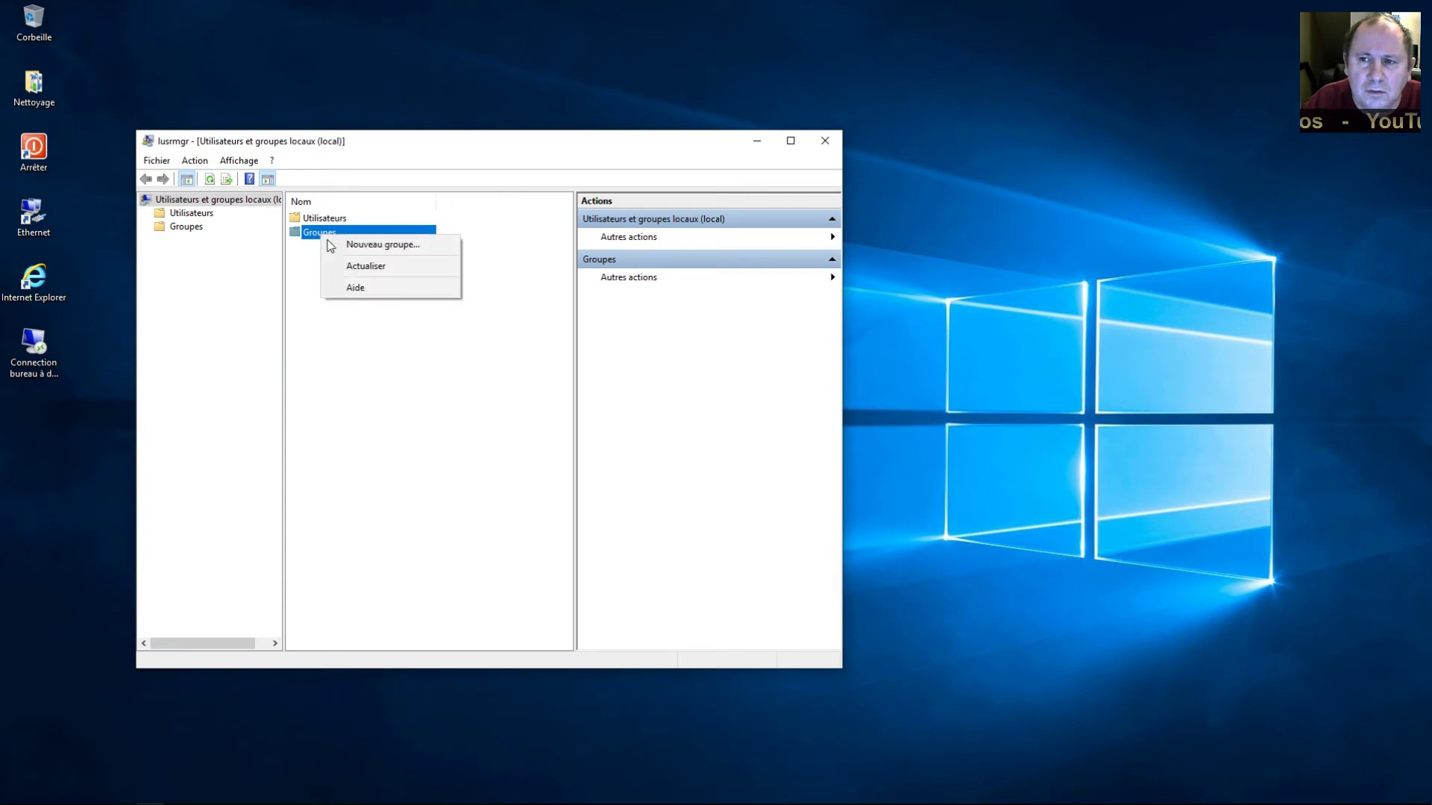
pyautogui.click(361, 407)
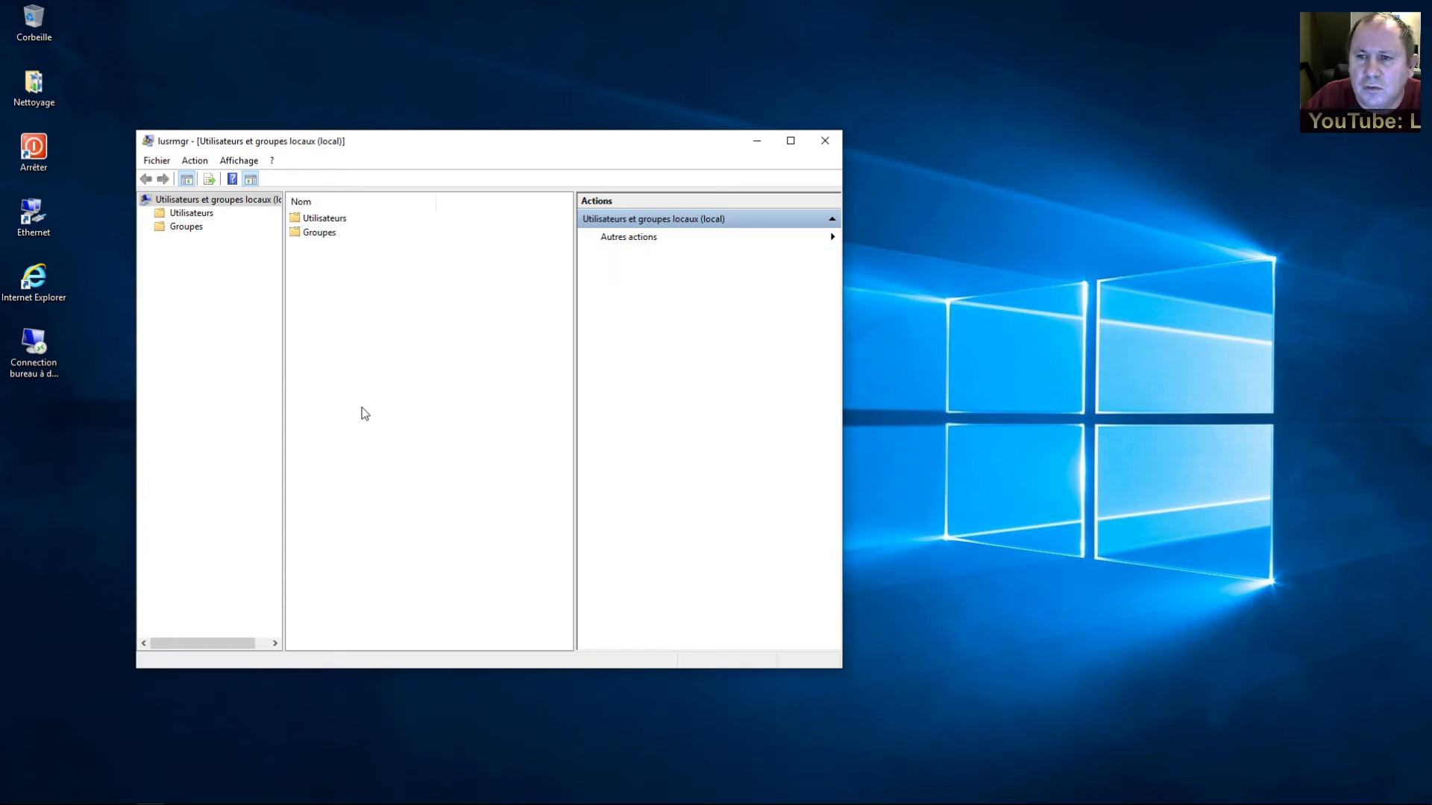
# Close Local Users and Groups, return to the Utilisateurs tab, and close Comptes d'utilisateurs with OK
pyautogui.click(825, 141)
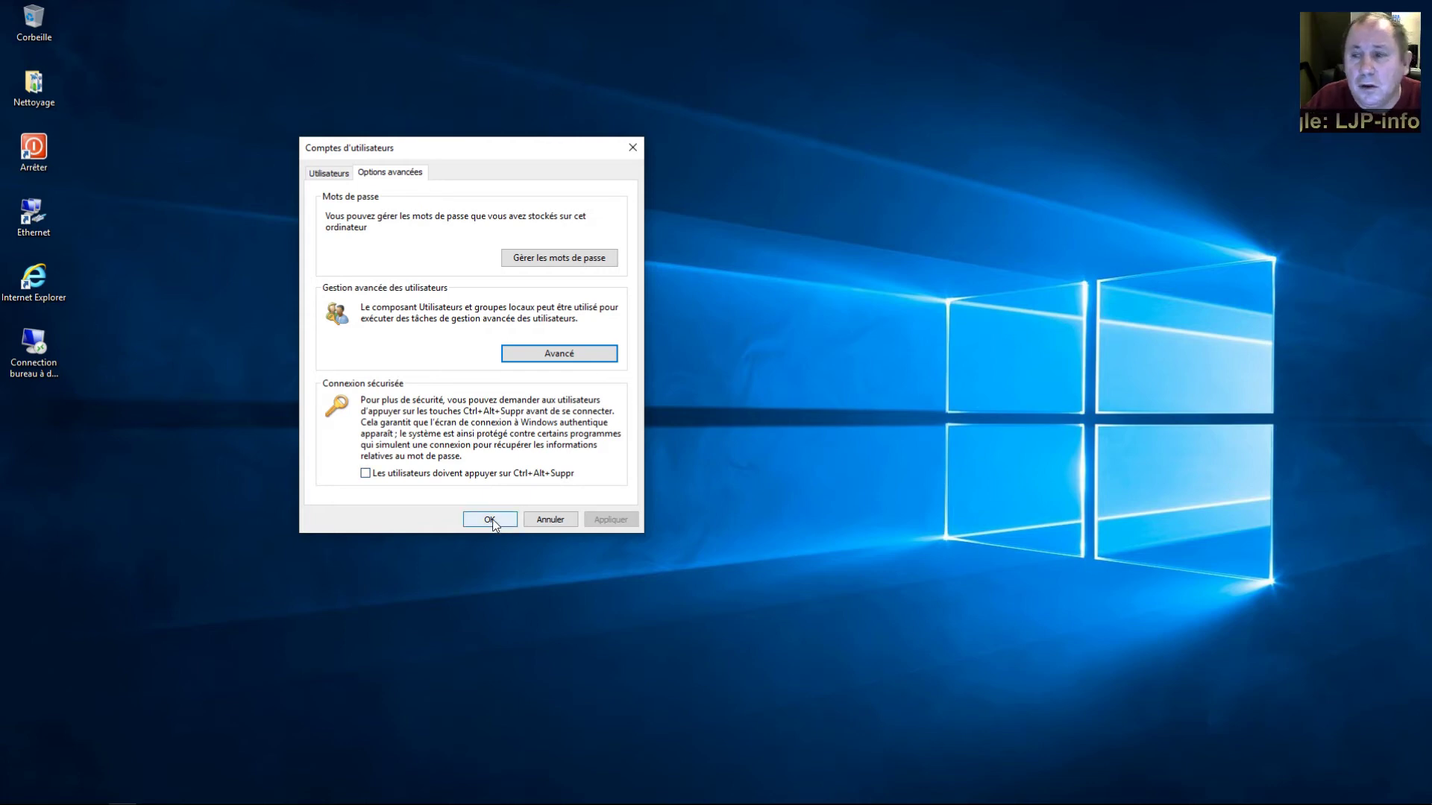
pyautogui.click(331, 175)
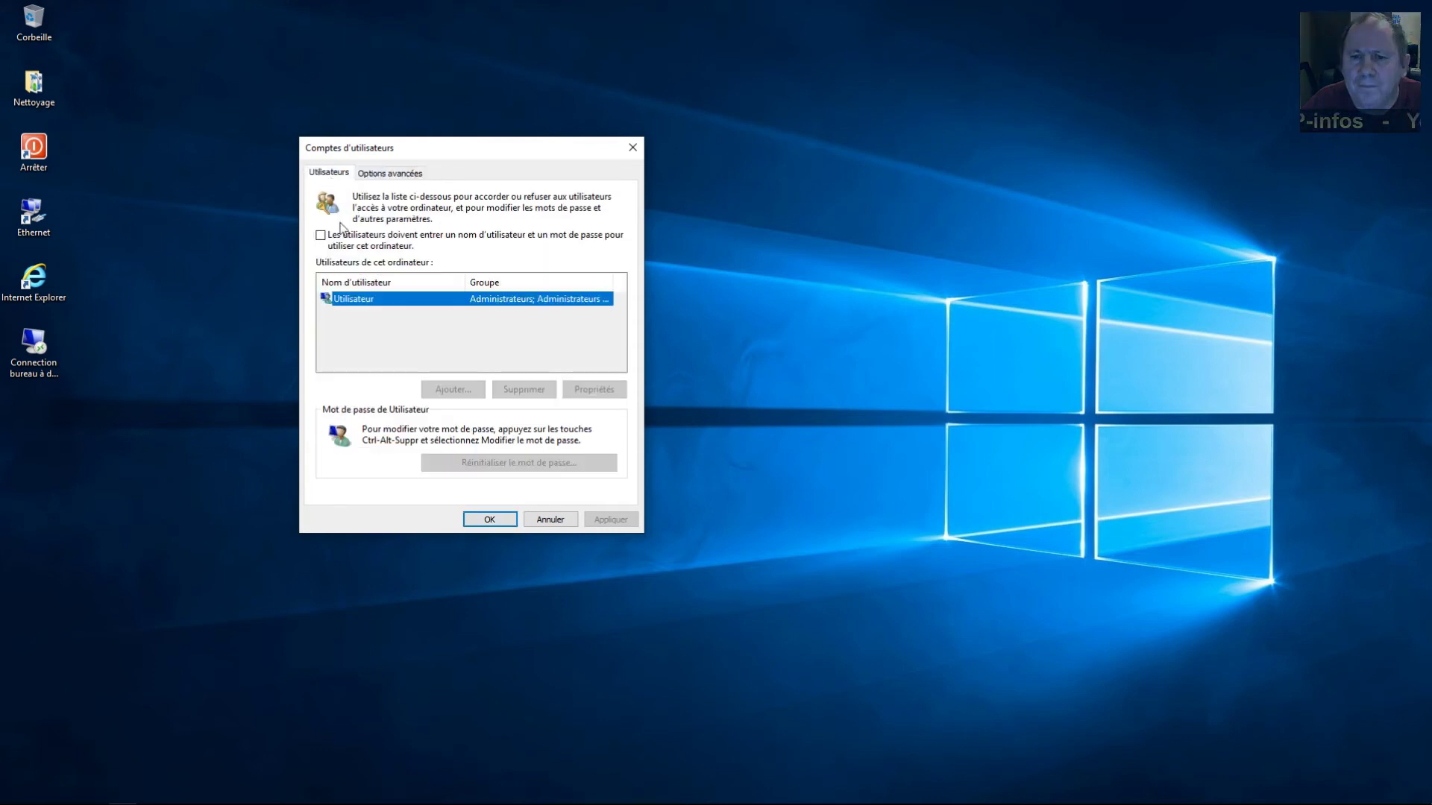
pyautogui.click(489, 520)
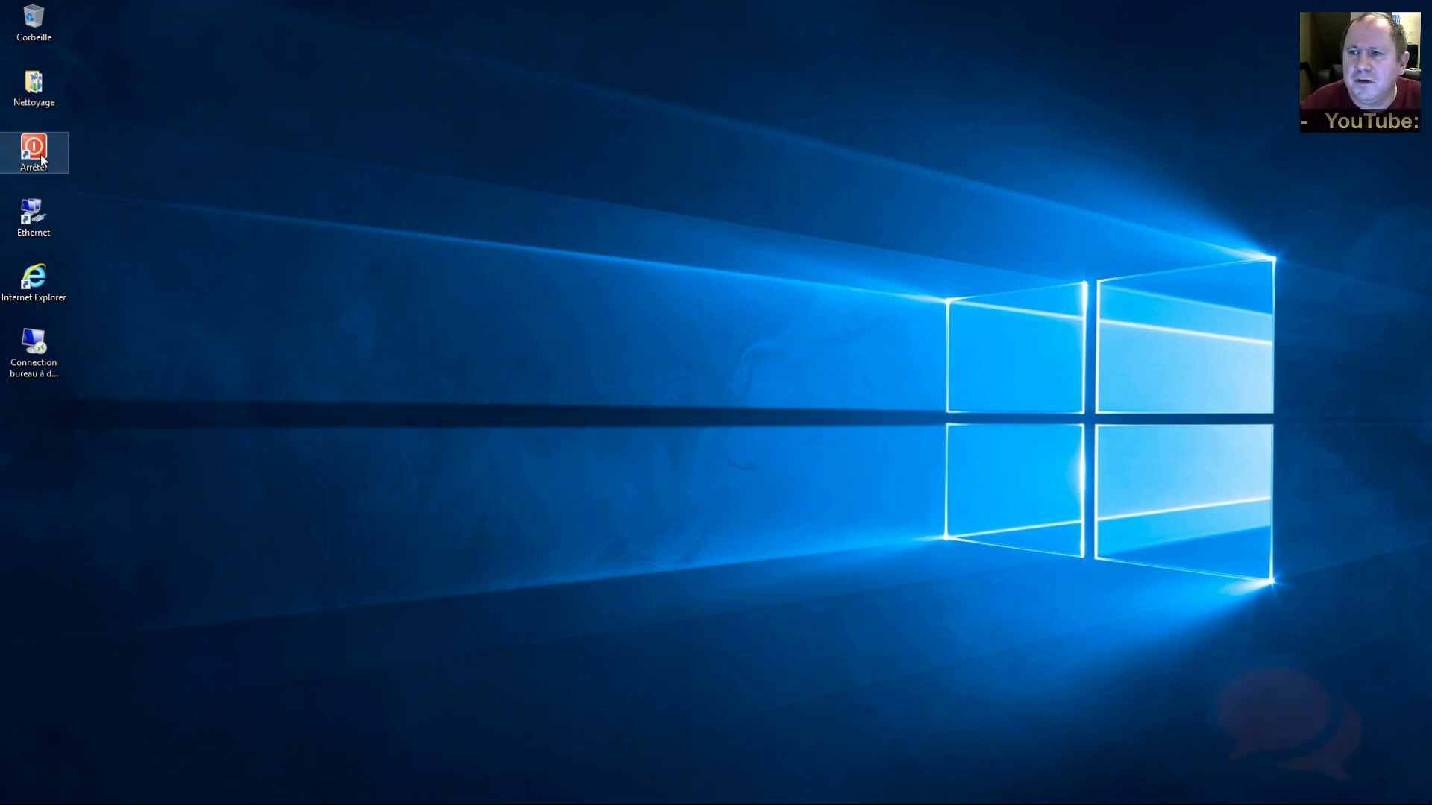
# Shut down the PC using the Arrêter desktop shortcut
pyautogui.doubleClick(42, 159)
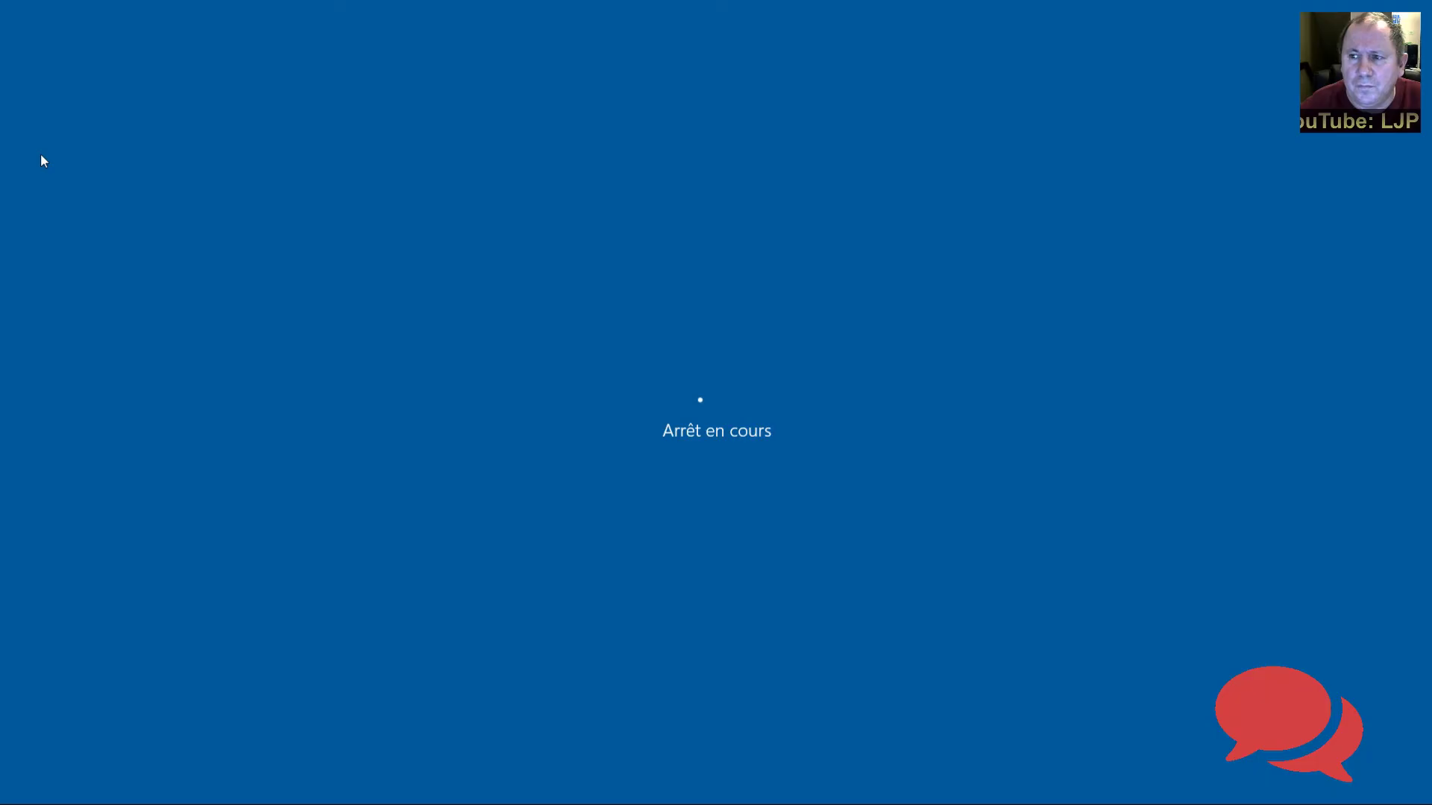